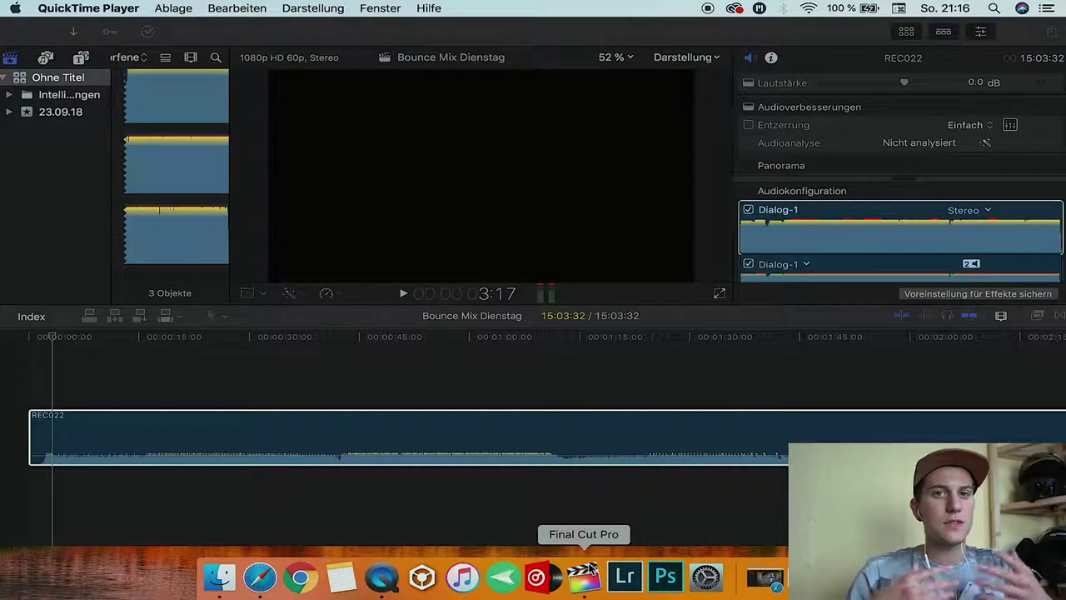
# Select the REC022 audio clip and zoom the timeline in to about its first twenty seconds.
pyautogui.click(32, 352)
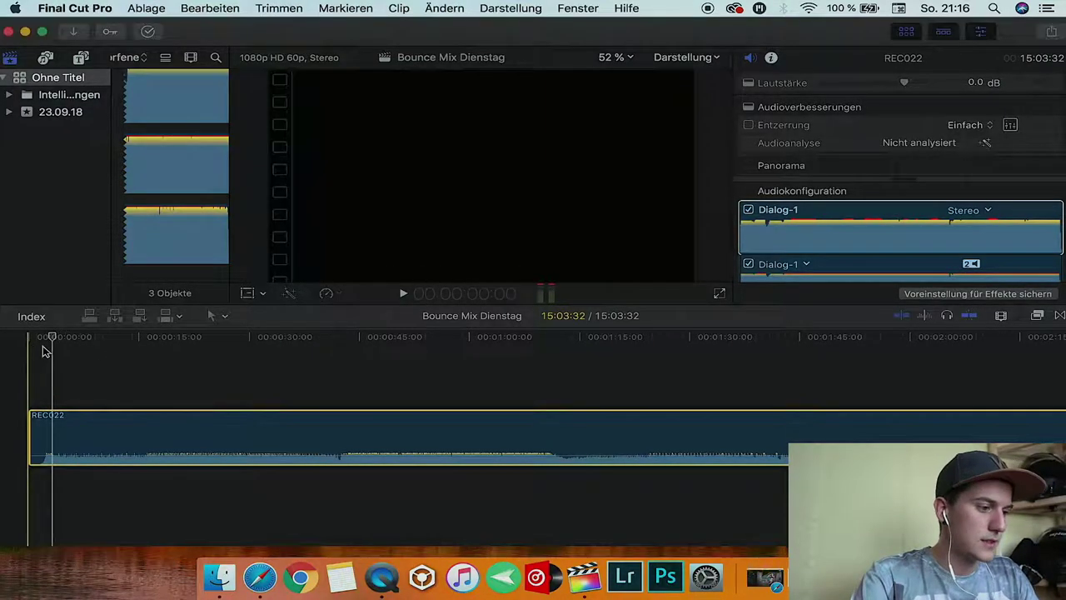
pyautogui.click(75, 425)
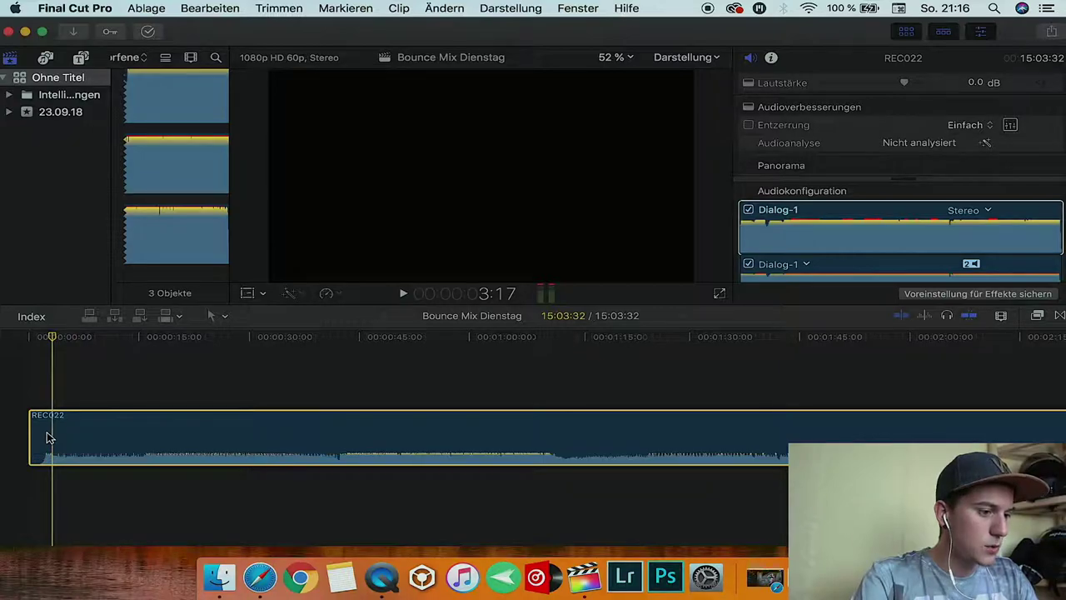
pyautogui.press('super+equal')
pyautogui.press('super+equal')
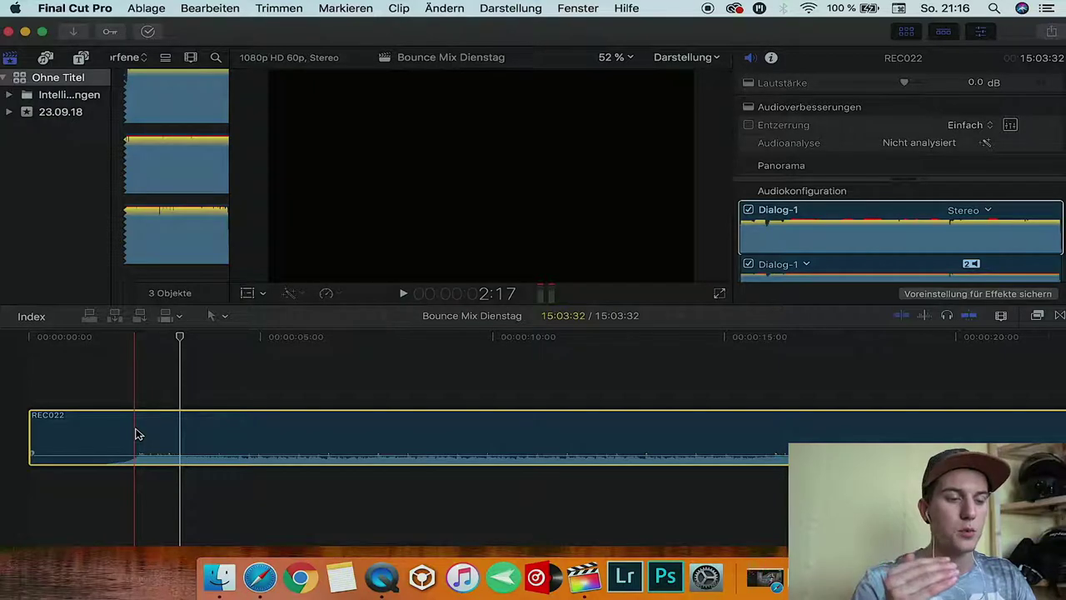
# In Safari, browse wallhaven's Random and Toplist pages, ending on the homepage.
pyautogui.click(259, 578)
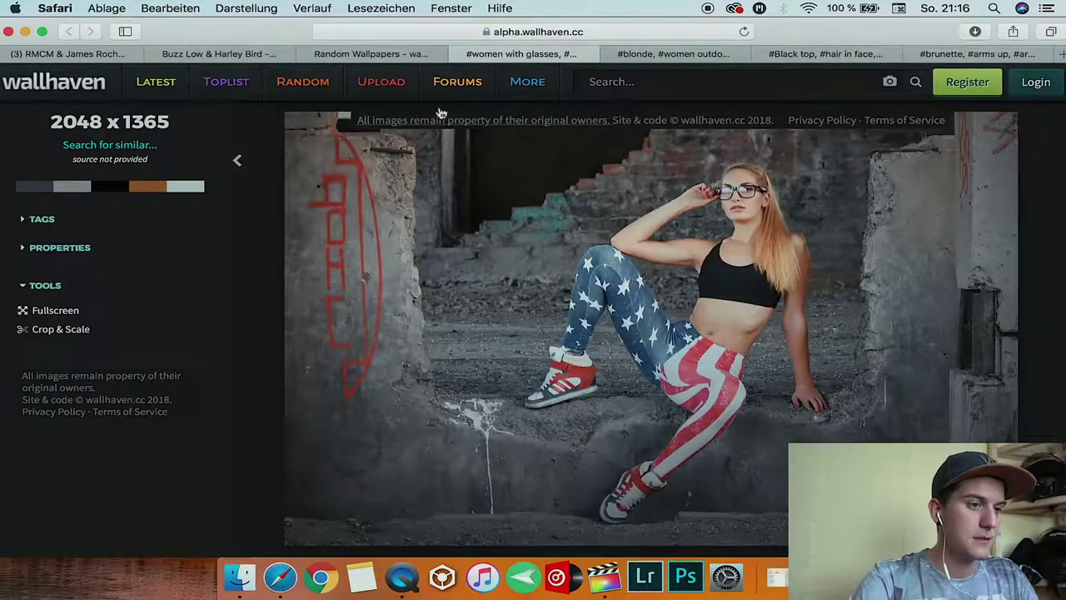
pyautogui.click(398, 56)
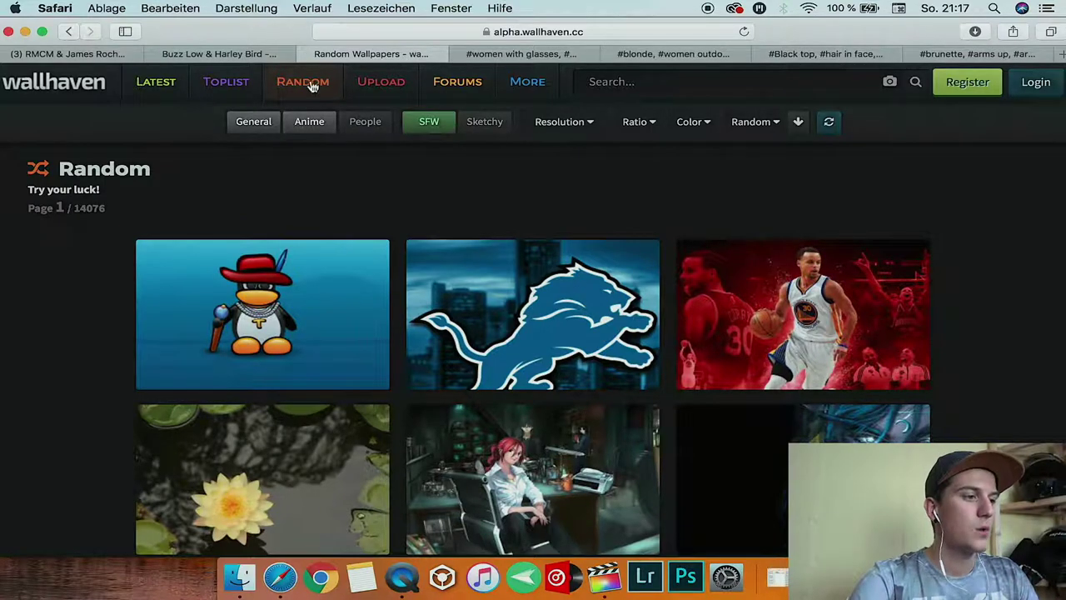
pyautogui.click(230, 86)
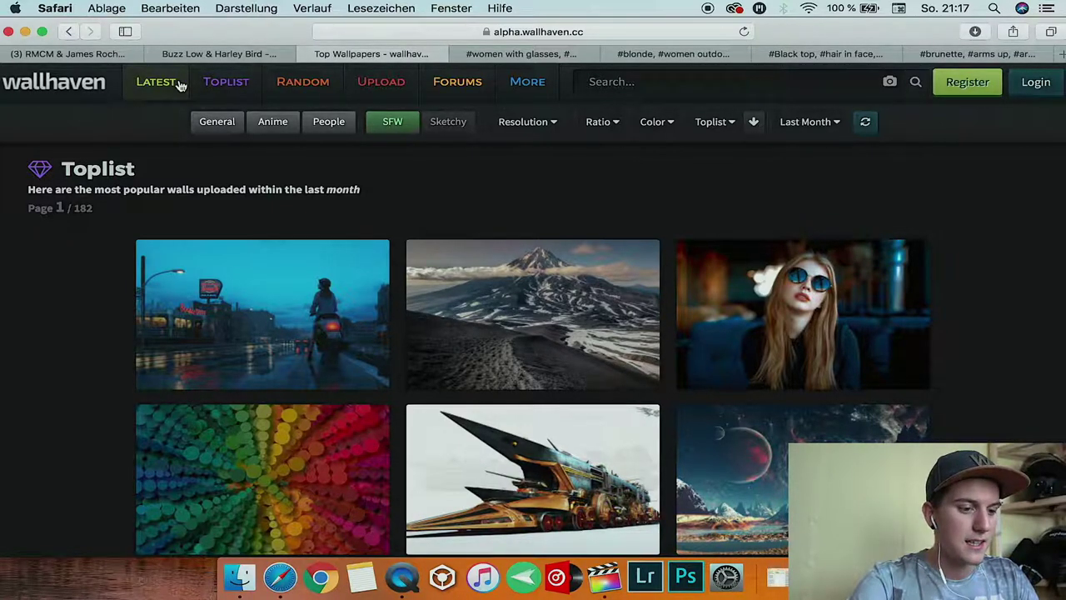
pyautogui.click(57, 92)
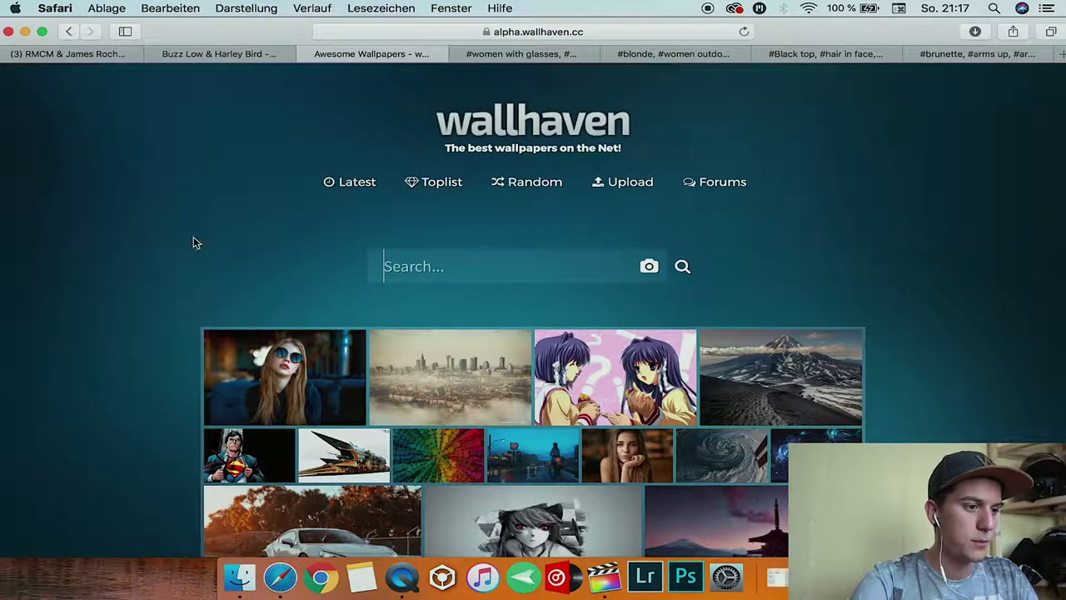
pyautogui.scroll(-5, 475, 217)
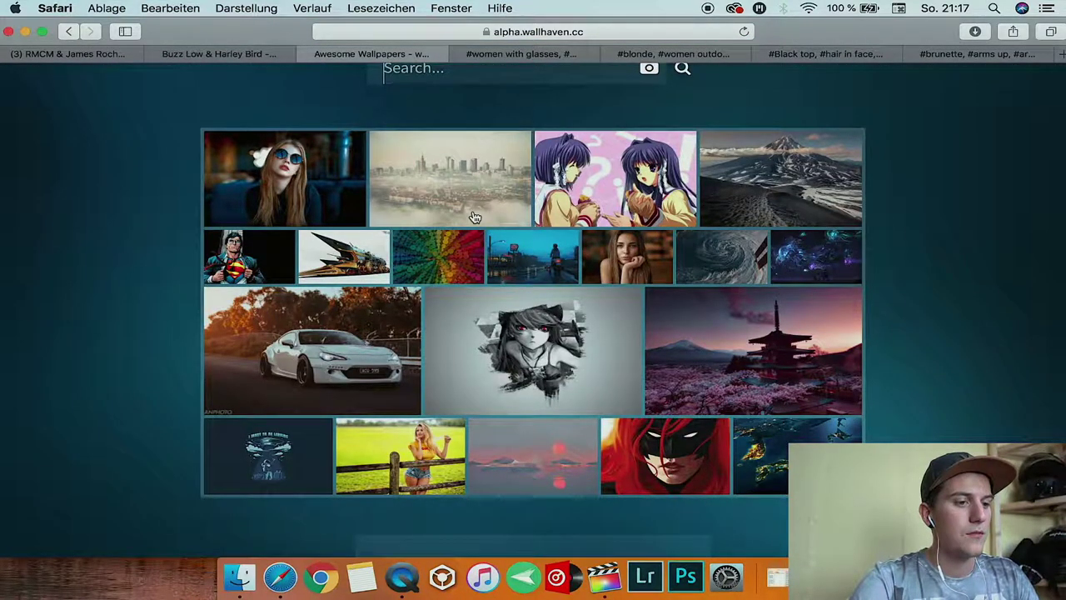
pyautogui.scroll(5, 475, 217)
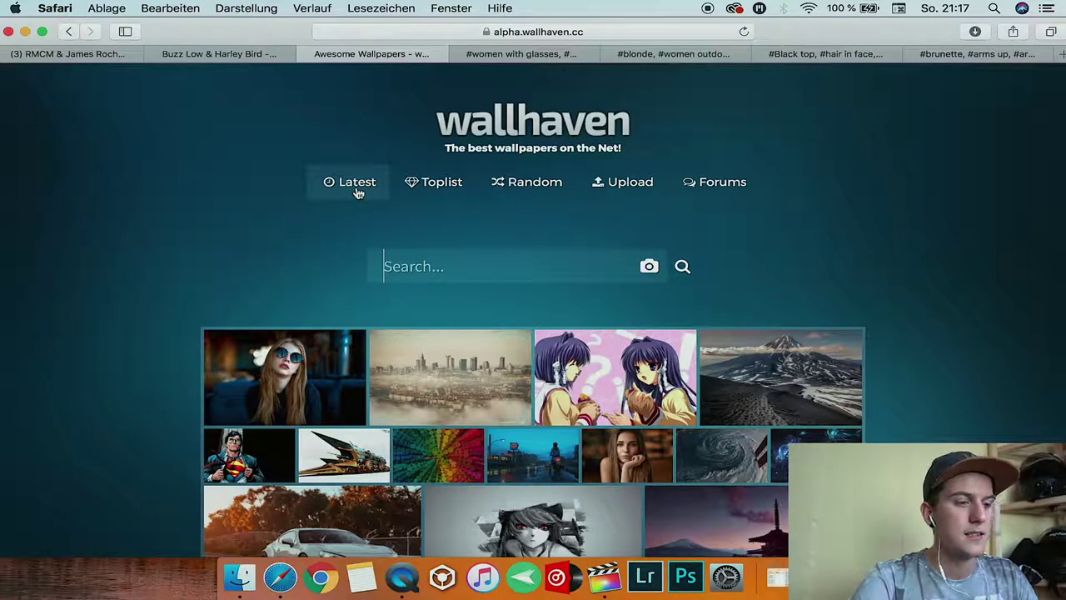
# Open wallhaven's Toplist and scroll through its first rows of thumbnails.
pyautogui.click(450, 184)
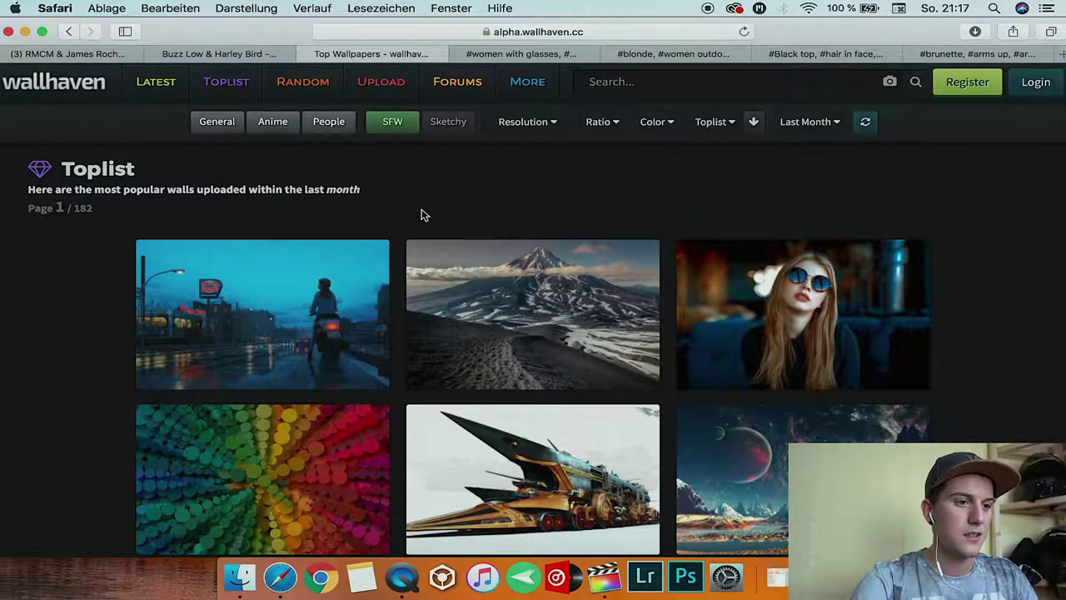
pyautogui.scroll(-2, 421, 215)
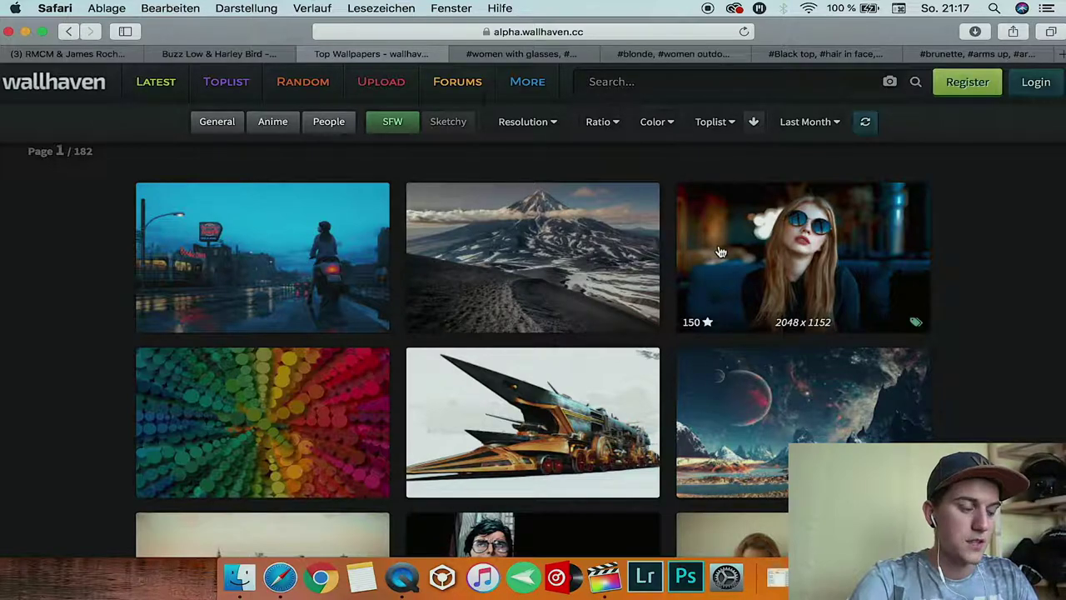
pyautogui.scroll(-5, 279, 262)
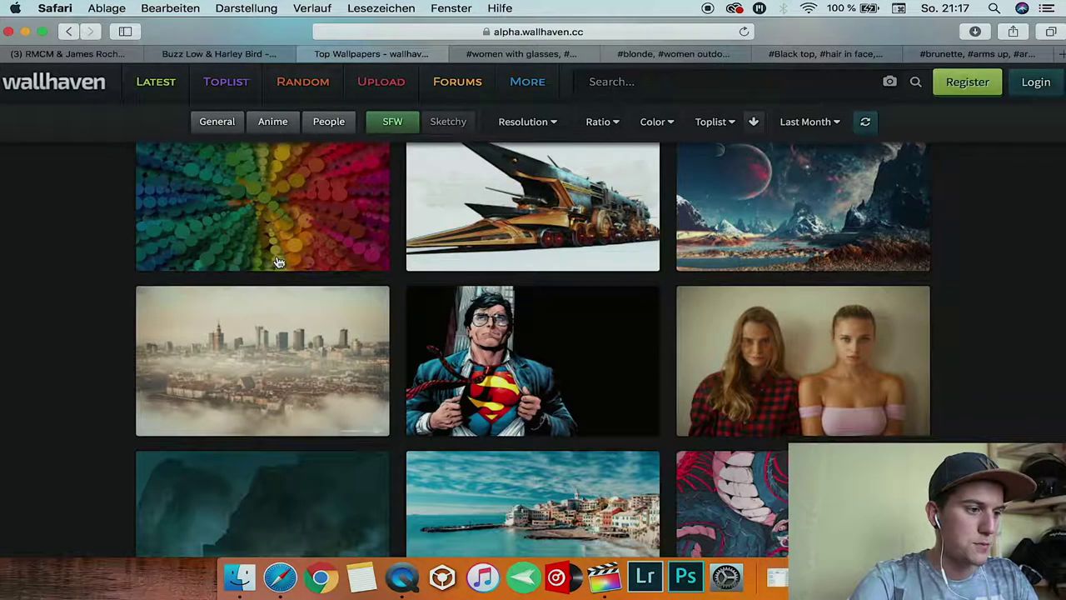
pyautogui.scroll(-2, 279, 262)
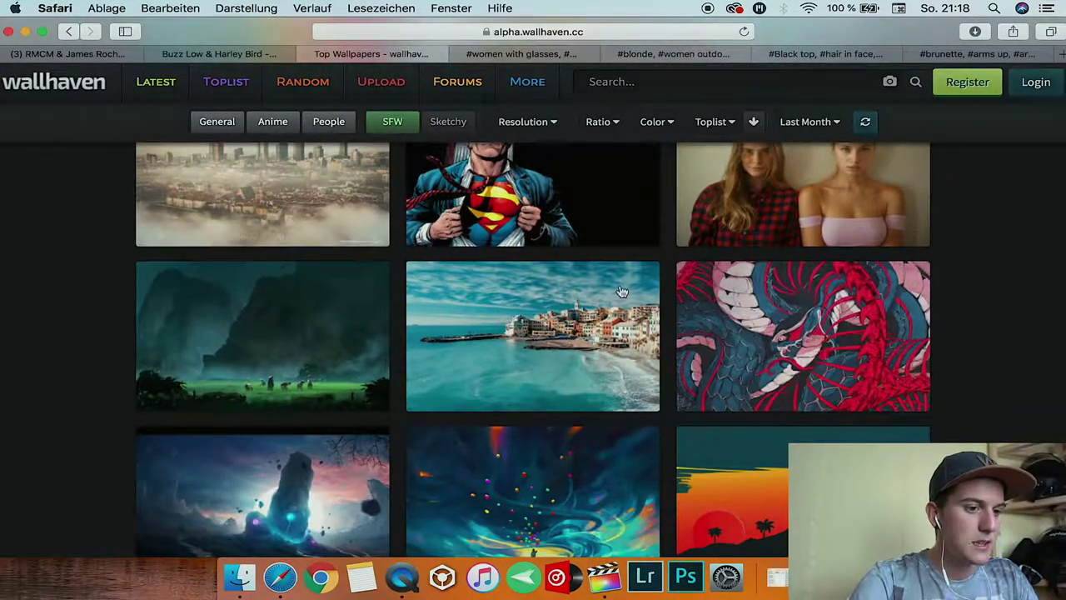
pyautogui.scroll(-2, 760, 322)
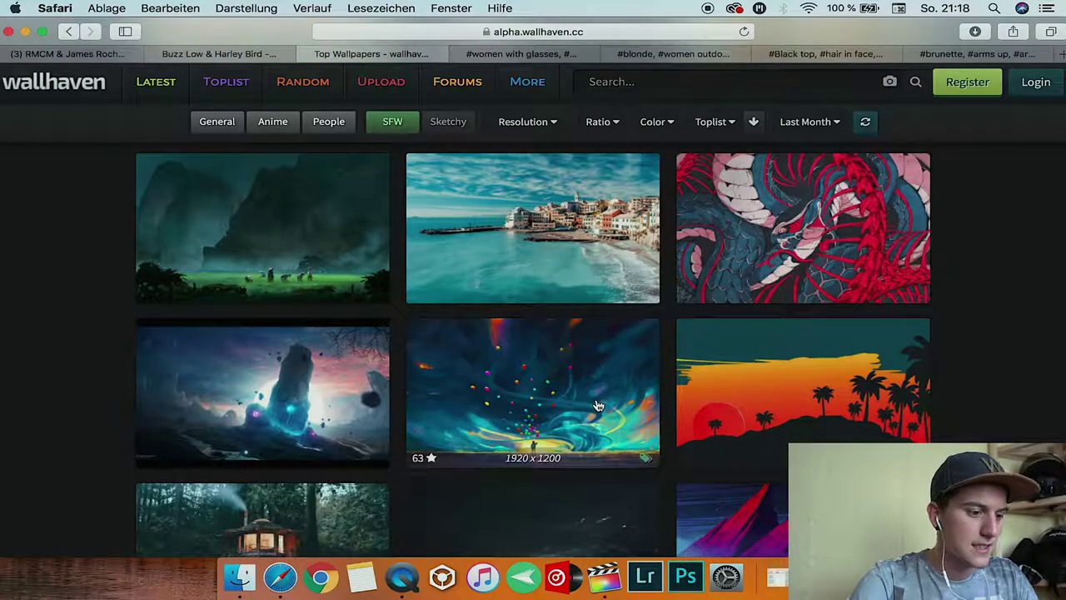
pyautogui.scroll(-4, 595, 399)
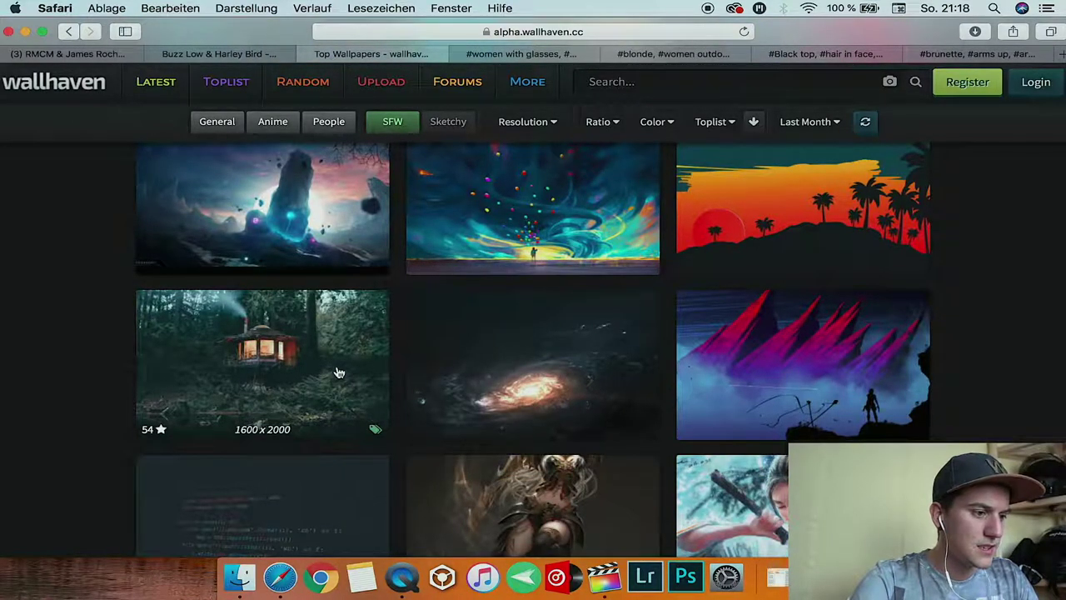
pyautogui.scroll(-5, 604, 399)
pyautogui.scroll(-5, 605, 400)
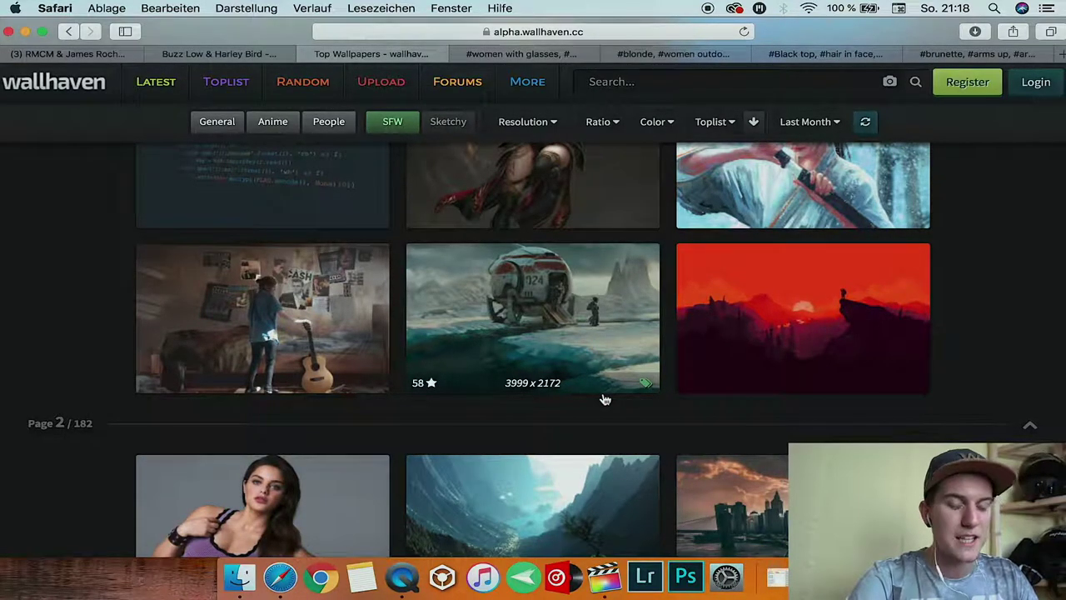
pyautogui.scroll(15, 604, 400)
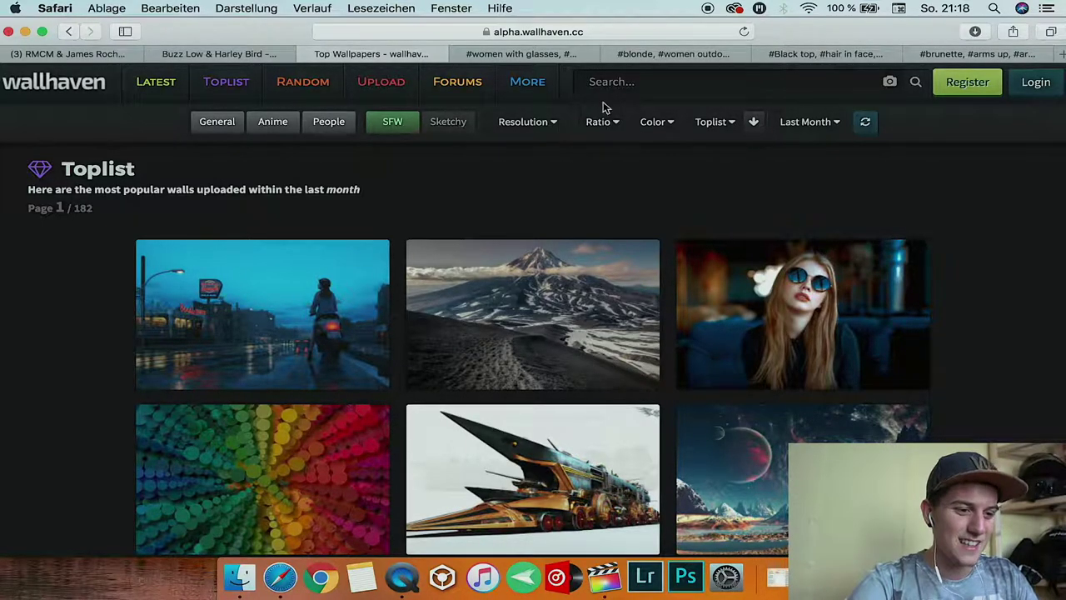
# Scroll further down the Toplist grid to the Page 2 divider.
pyautogui.scroll(-4, 369, 285)
pyautogui.scroll(3, 370, 287)
pyautogui.scroll(-5, 369, 286)
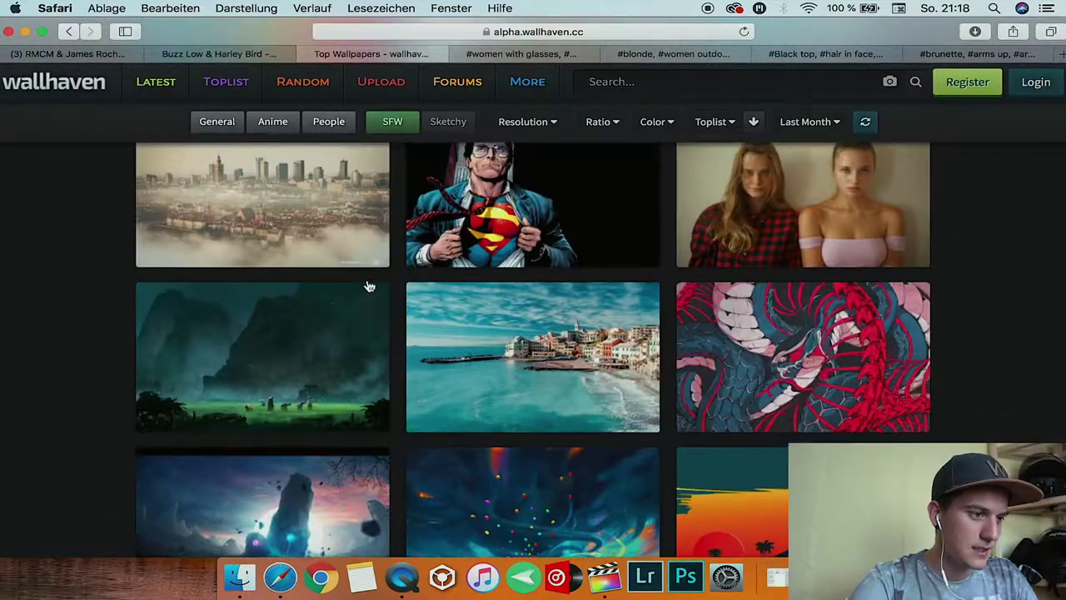
pyautogui.scroll(-6, 369, 286)
pyautogui.scroll(-3, 369, 285)
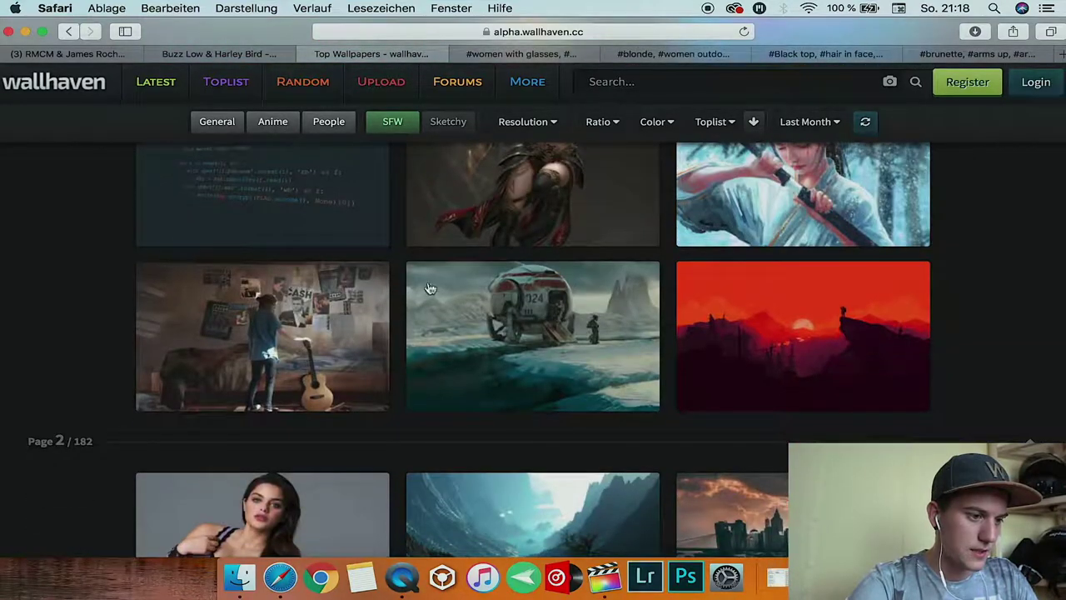
pyautogui.scroll(-3, 225, 367)
pyautogui.scroll(-2, 16, 370)
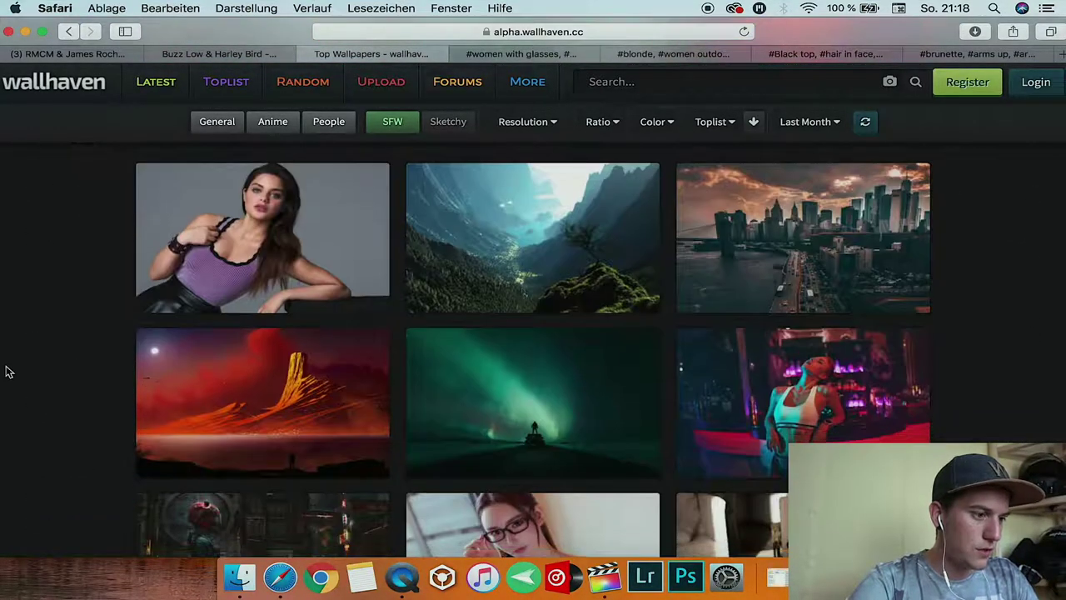
pyautogui.scroll(1, 6, 369)
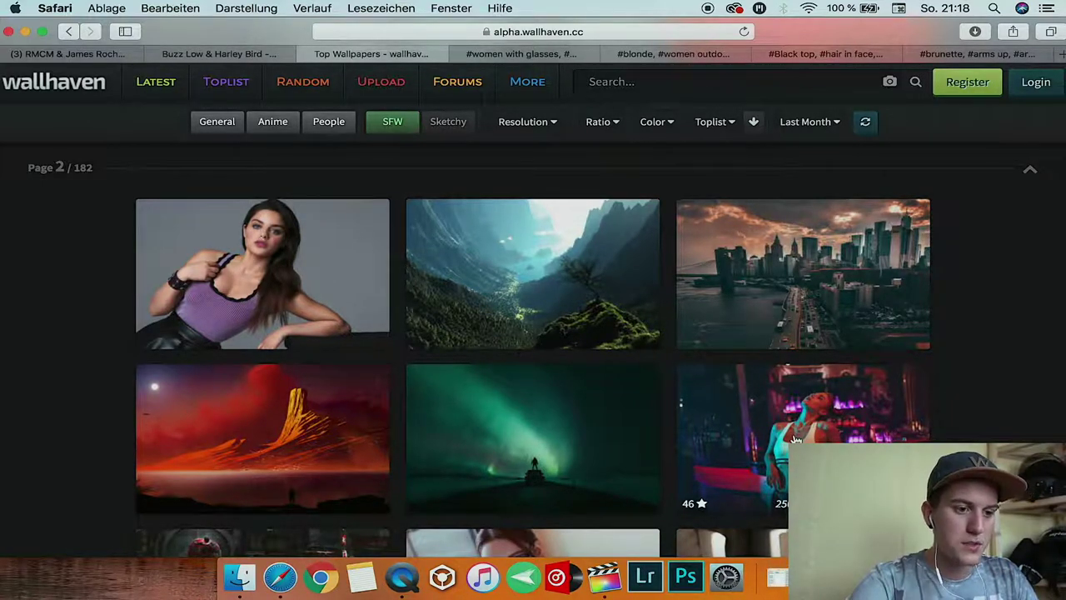
pyautogui.scroll(5, 766, 391)
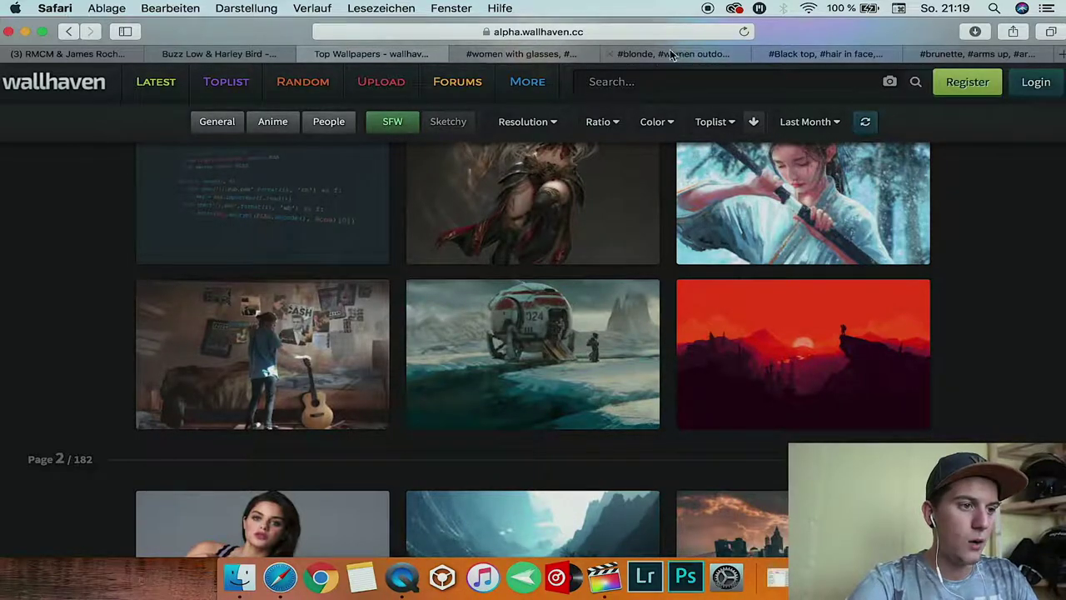
# Look through the open wallpaper tabs: glasses, lake, dark-haired and arms-up brunette photos.
pyautogui.click(537, 55)
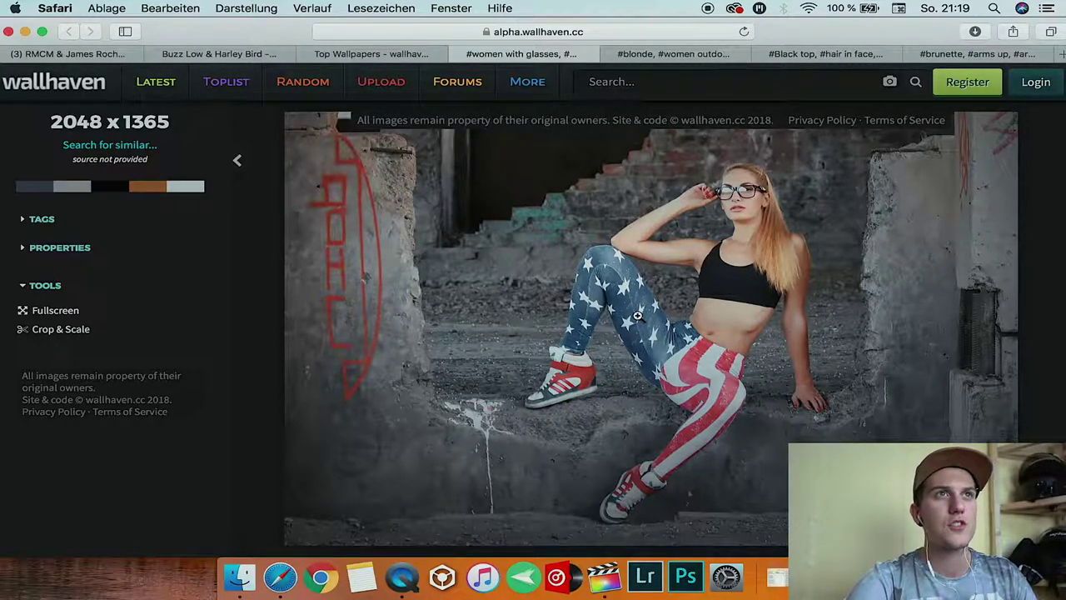
pyautogui.click(691, 56)
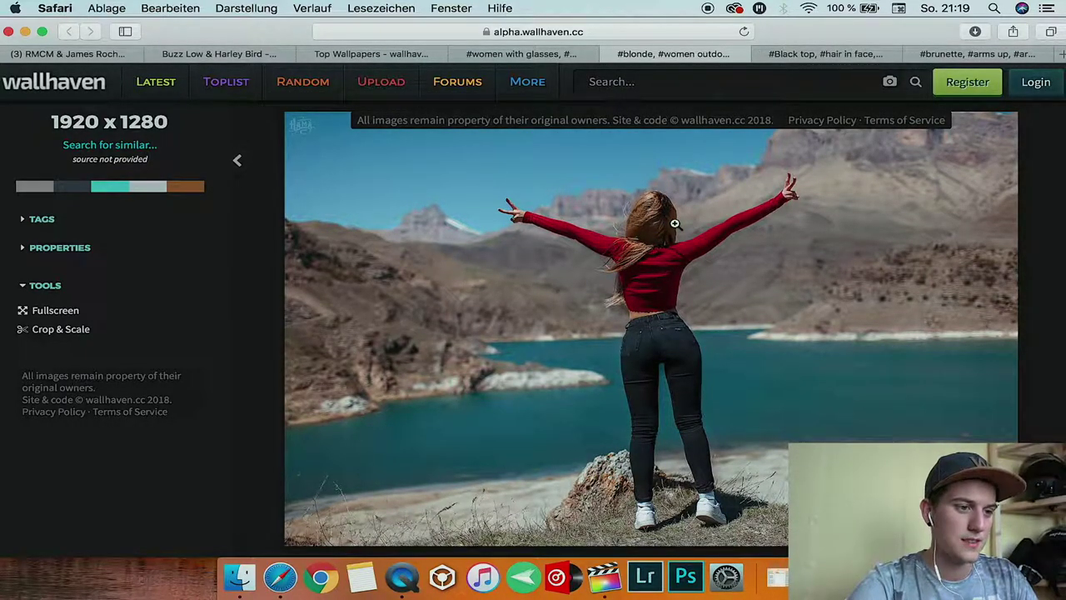
pyautogui.click(791, 59)
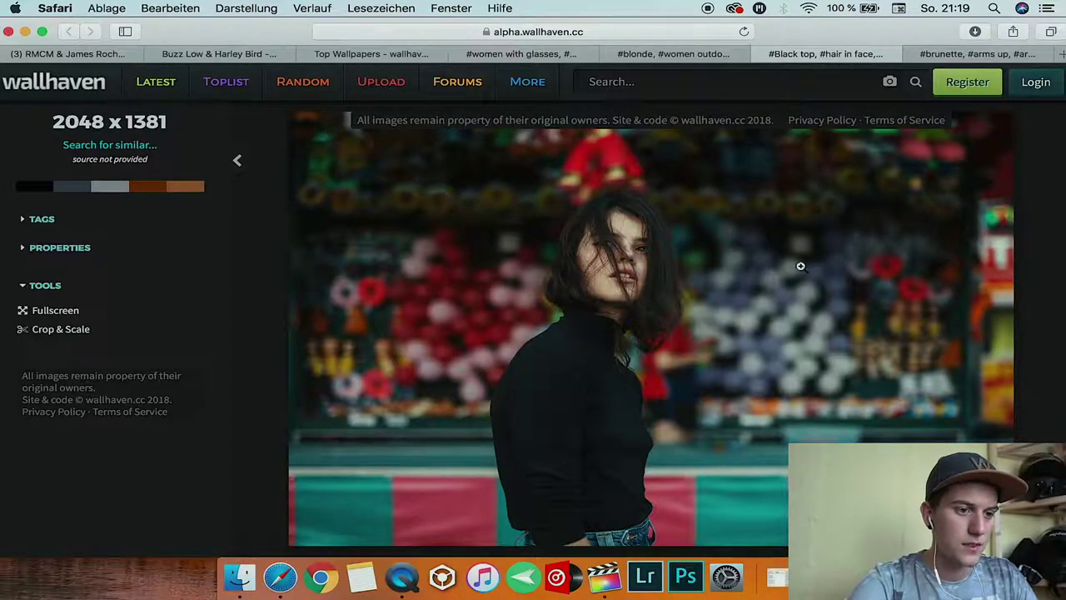
pyautogui.click(986, 55)
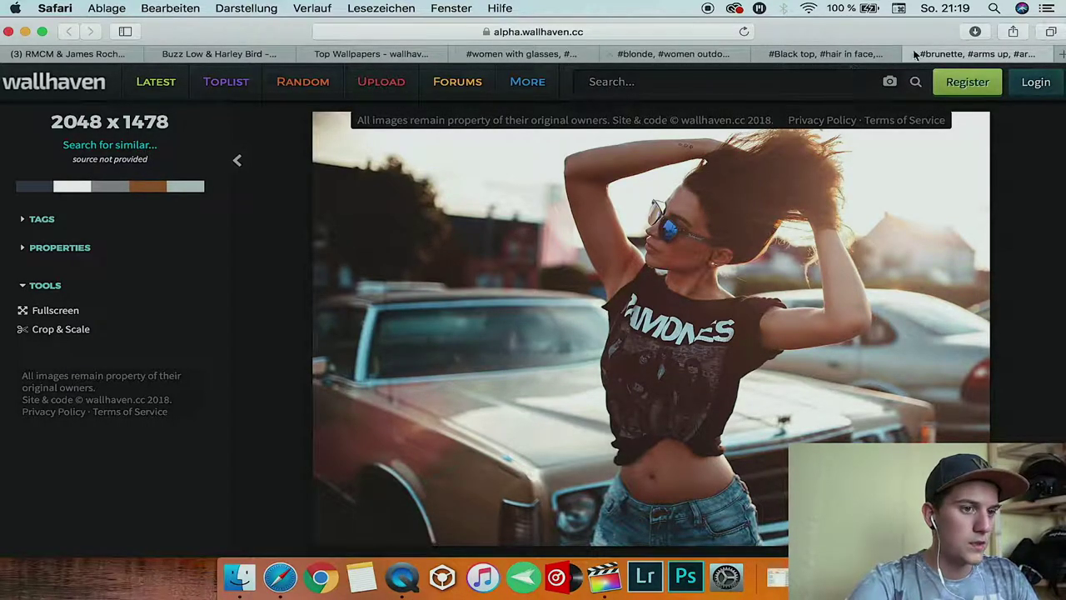
# Open the 3999 x 2172 astronaut wallpaper from the Top grid, then close its tab.
pyautogui.click(491, 54)
pyautogui.click(404, 53)
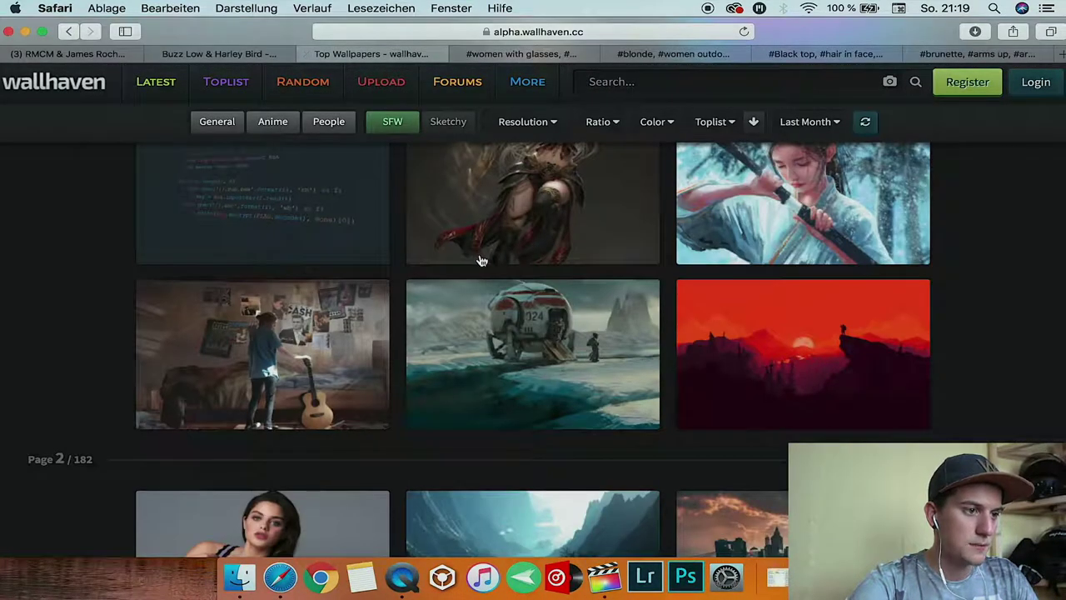
pyautogui.click(504, 329)
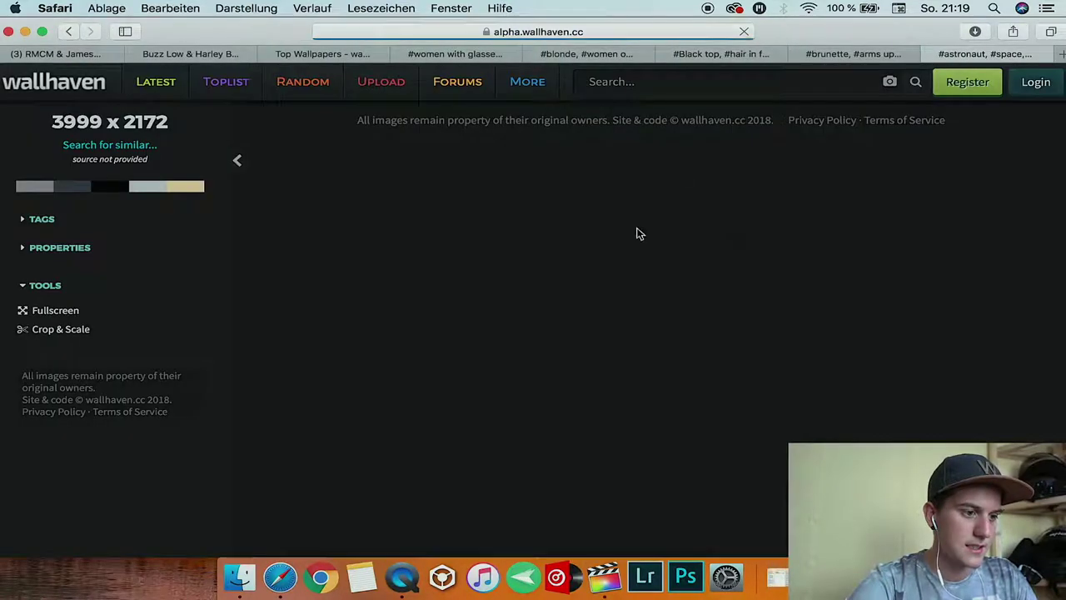
pyautogui.click(931, 55)
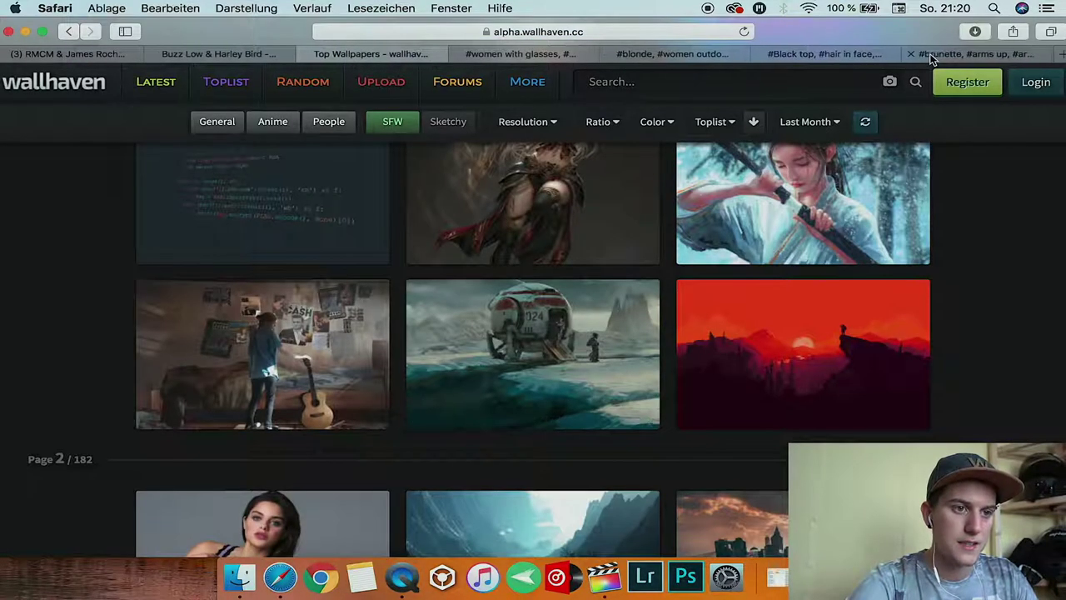
pyautogui.click(937, 56)
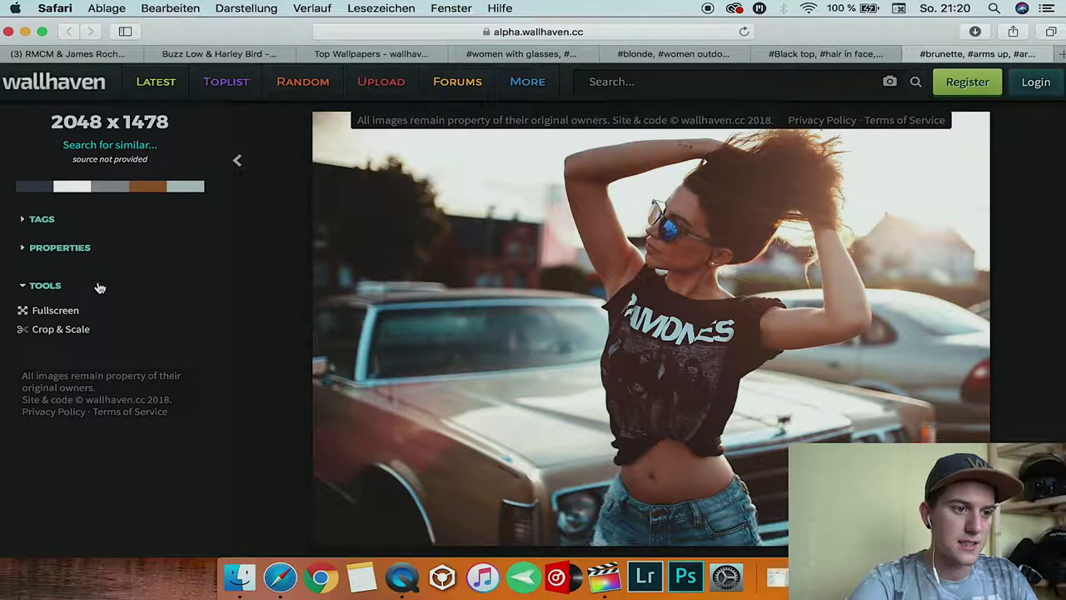
# Crop and scale the Ramones-shirt wallpaper to 1920 × 1080 and confirm.
pyautogui.click(78, 333)
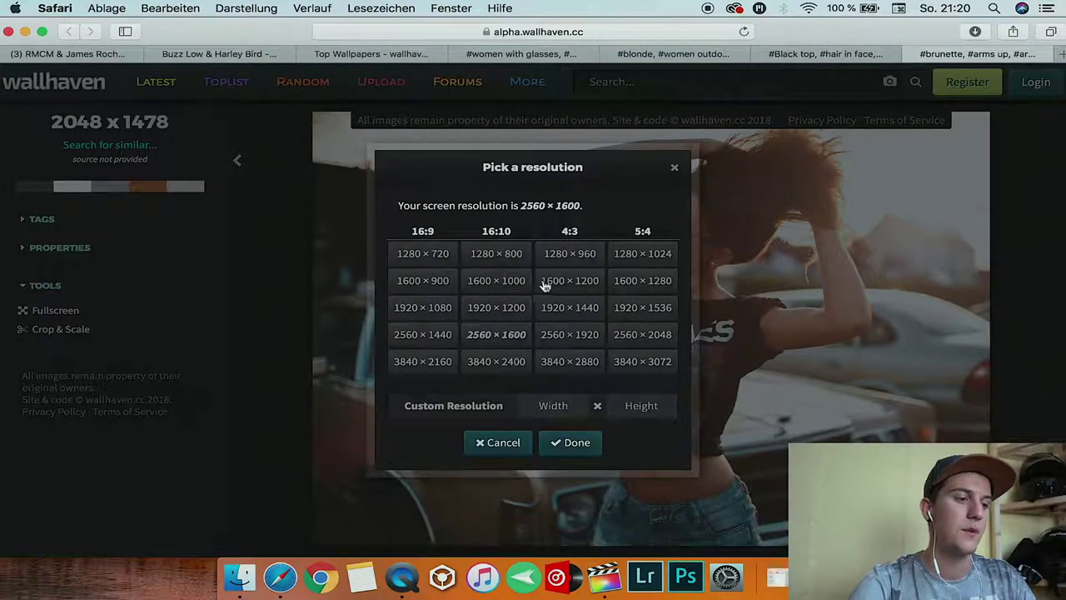
pyautogui.click(427, 312)
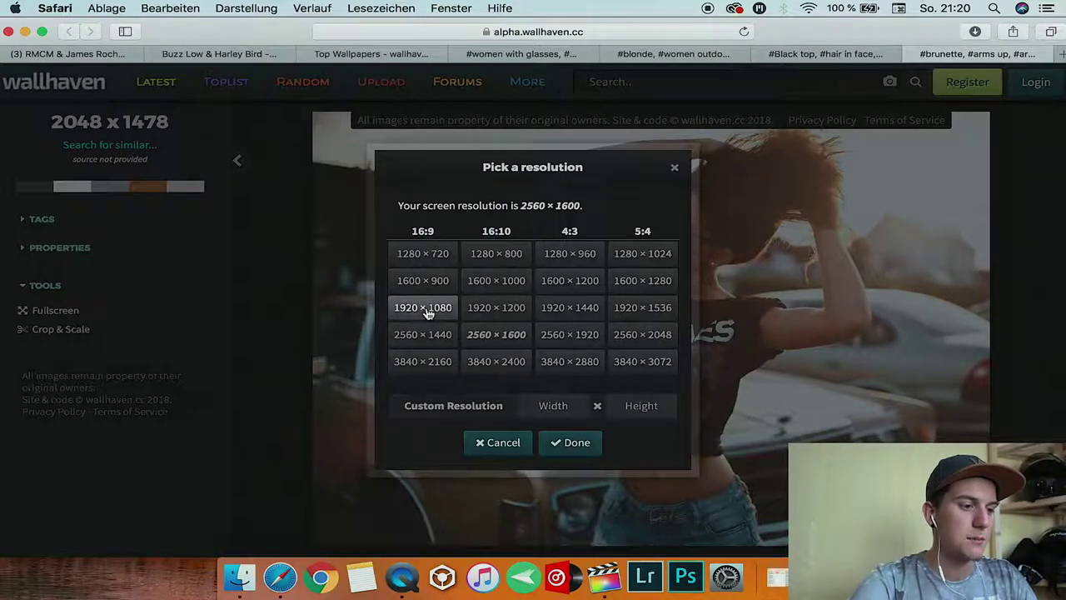
pyautogui.click(575, 454)
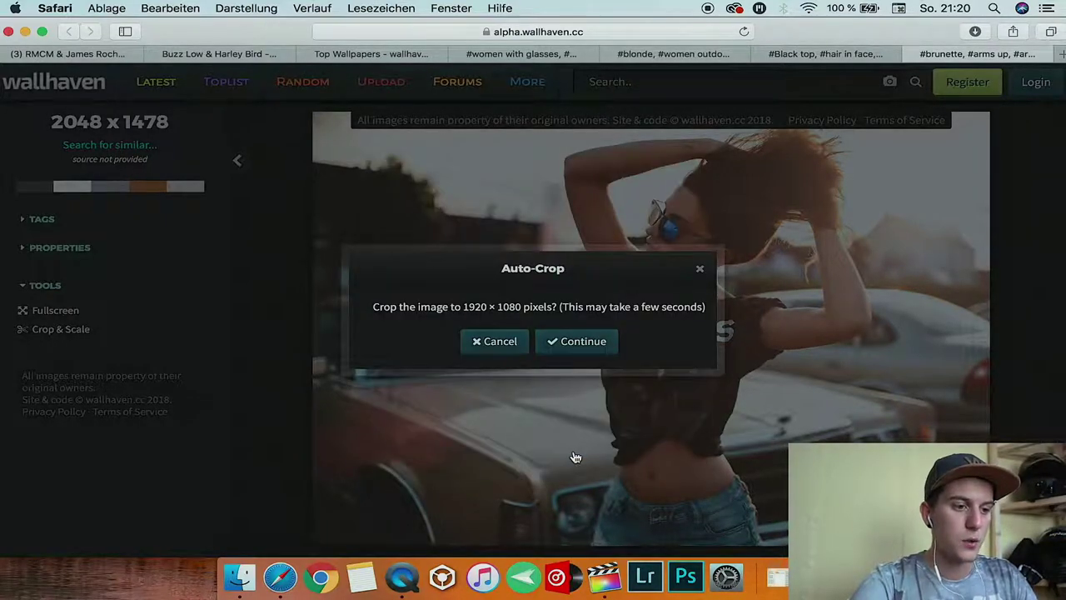
pyautogui.click(582, 353)
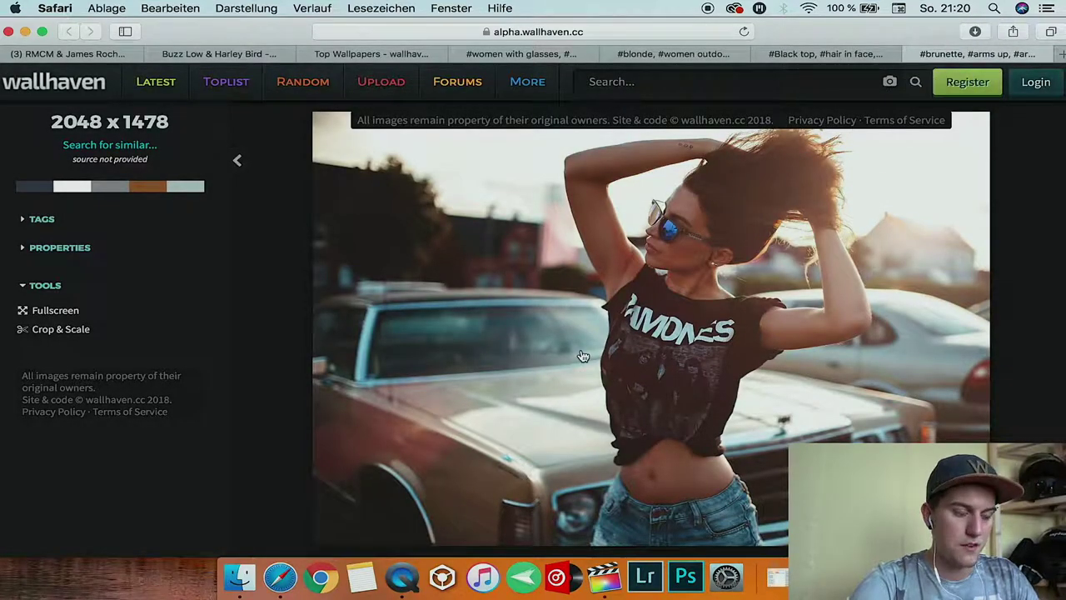
# Close the wallpaper tab, minimize Safari and bring up a Finder window.
pyautogui.click(916, 53)
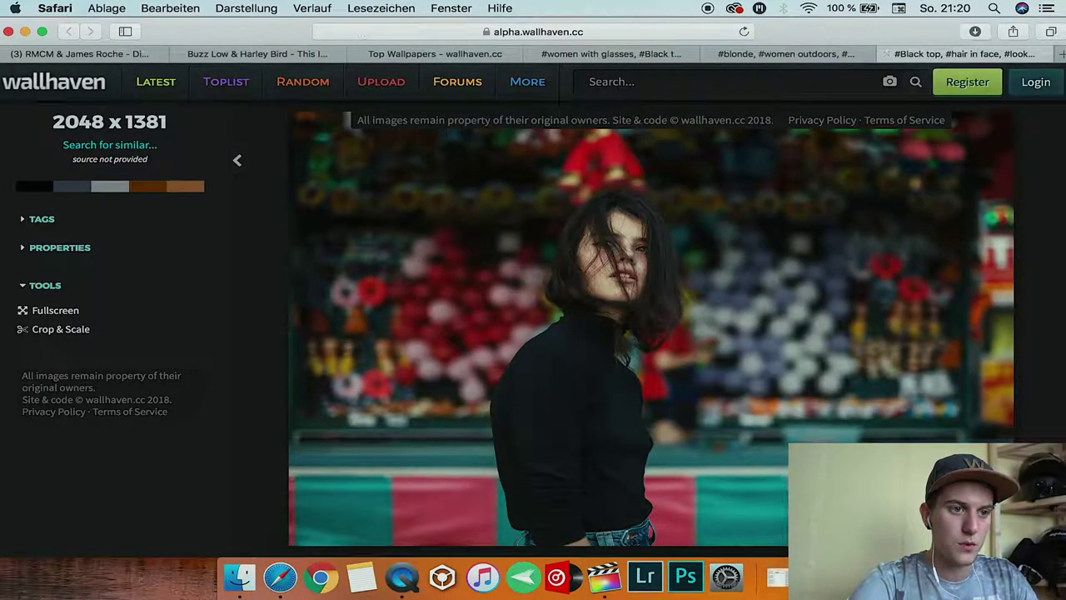
pyautogui.click(25, 31)
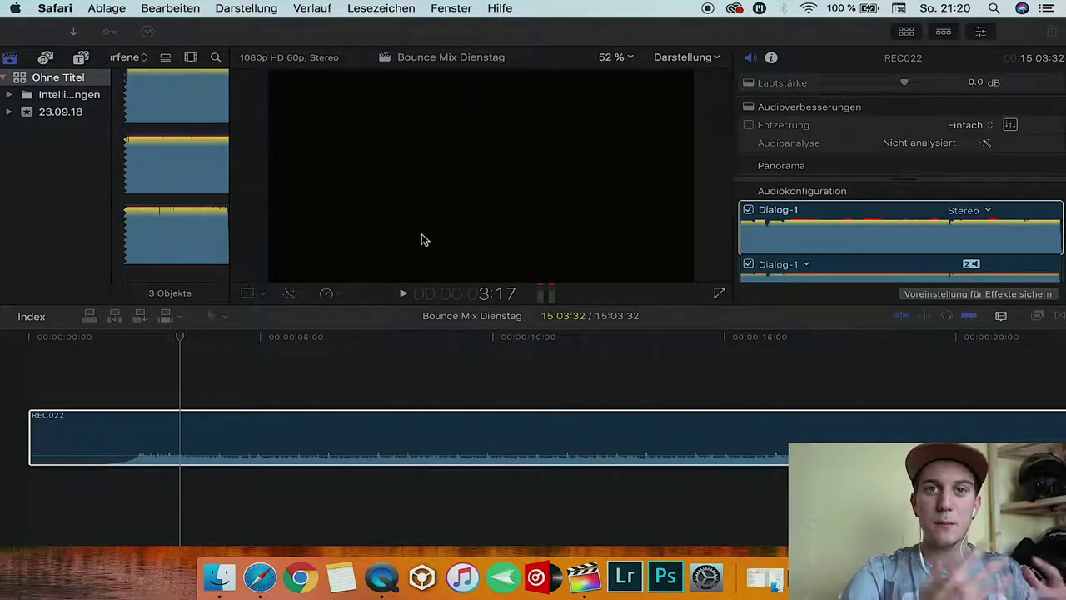
pyautogui.click(221, 575)
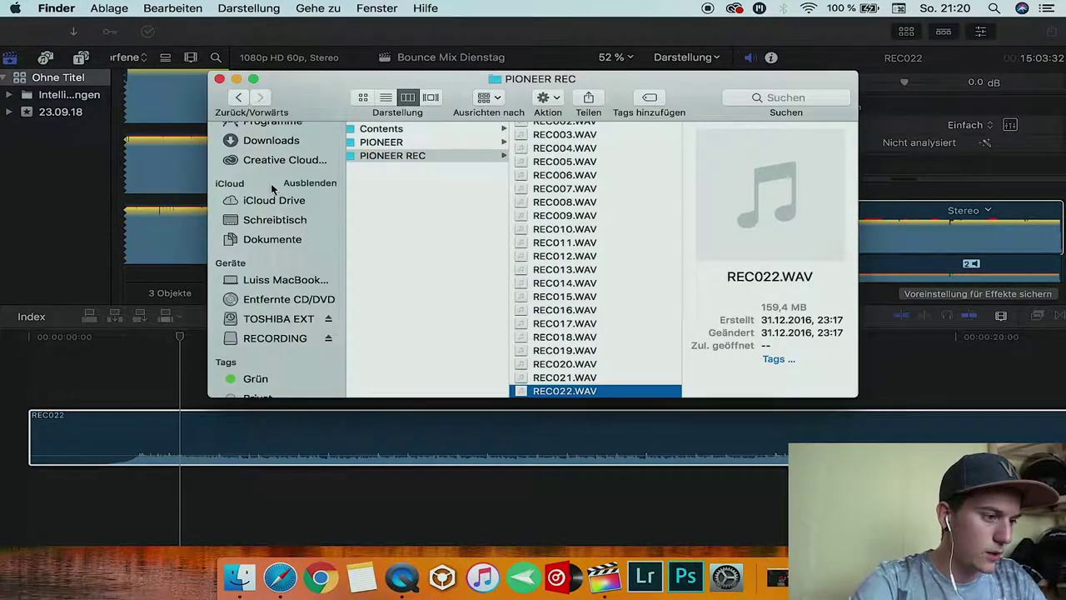
# Drag wallhaven-414396_1920x1080.png from Downloads onto the timeline above REC022 and select it.
pyautogui.click(271, 160)
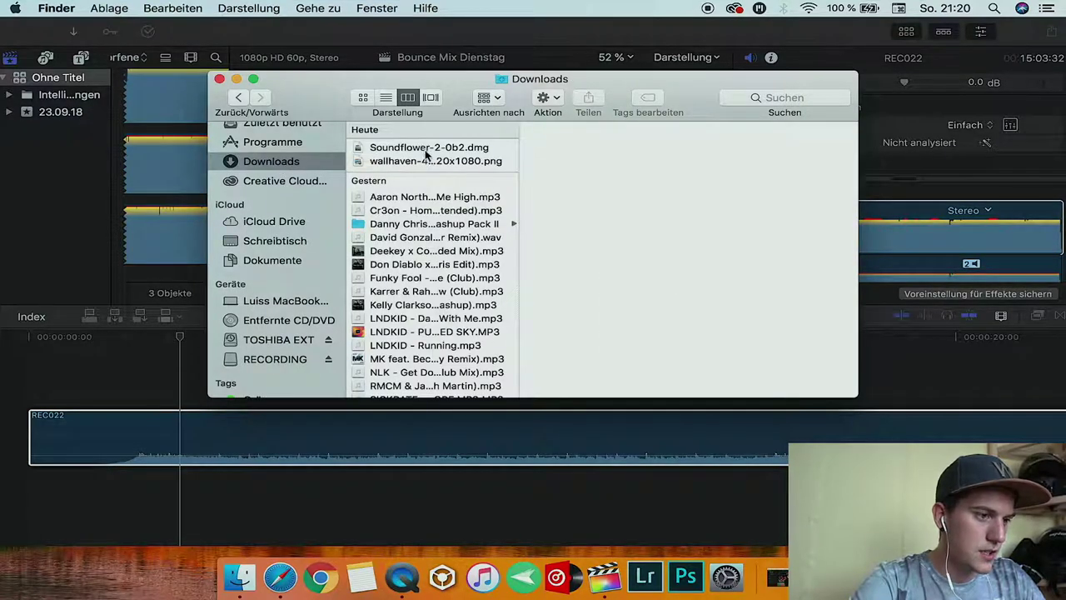
pyautogui.click(429, 161)
pyautogui.moveTo(429, 161); pyautogui.dragTo(20, 366)
pyautogui.click(72, 376)
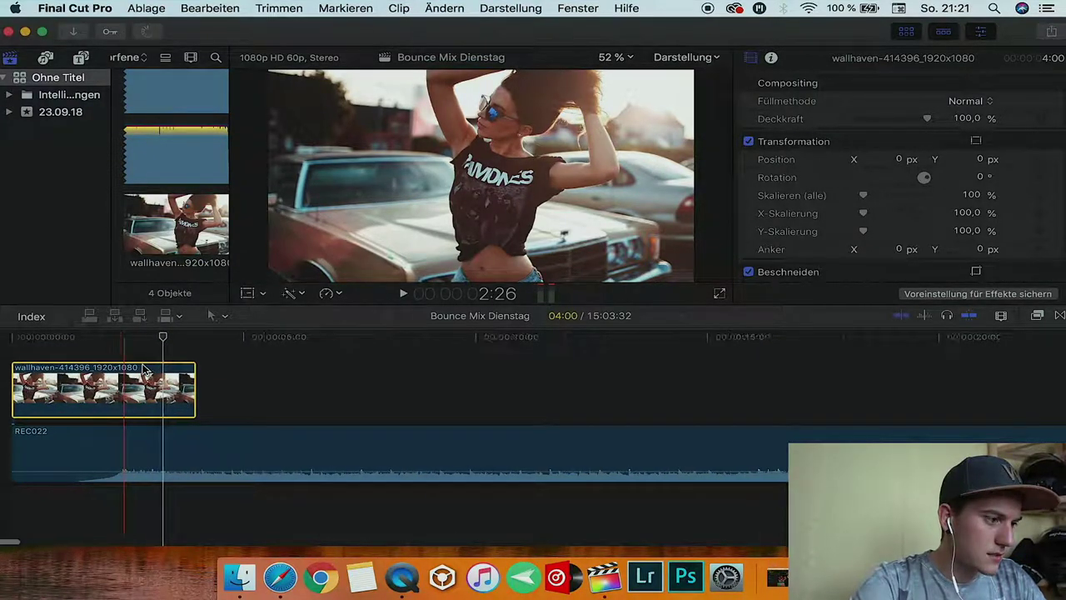
# Drag the image clip's right edge out from 4 to about 20 seconds.
pyautogui.hscroll(-2, 154, 373)
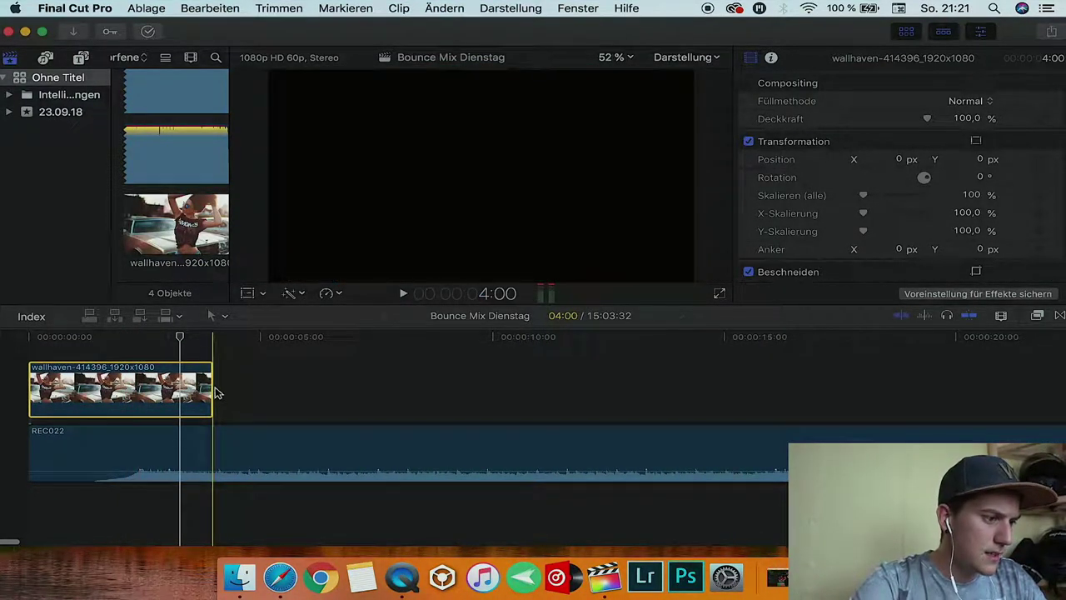
pyautogui.click(213, 387)
pyautogui.moveTo(214, 387); pyautogui.dragTo(953, 388)
# Scroll right and back left along the timeline to review the lengthened clip.
pyautogui.hscroll(10, 956, 372)
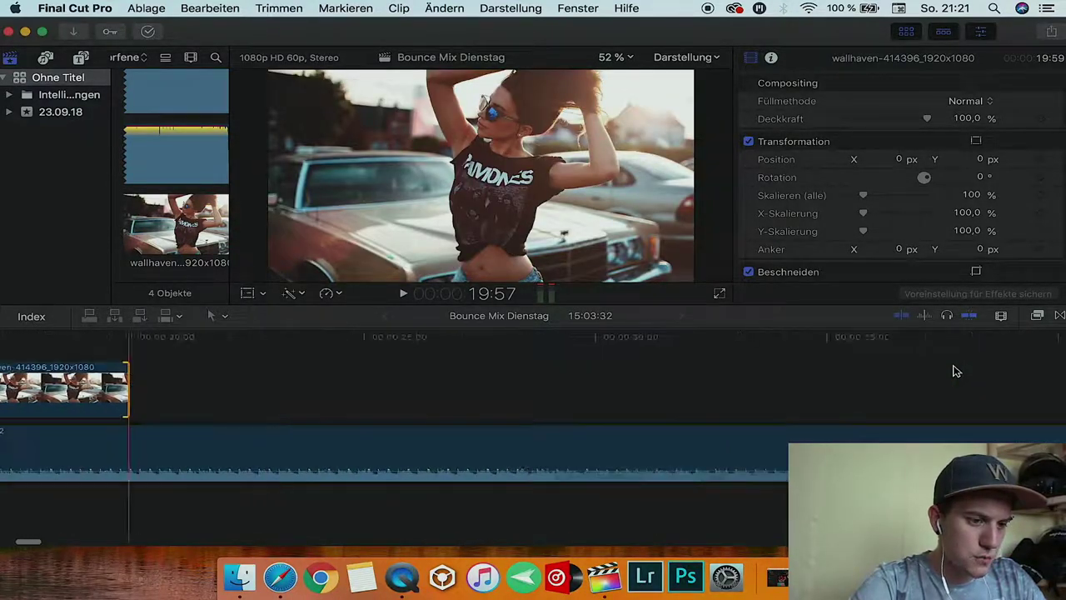
pyautogui.hscroll(10, 956, 371)
pyautogui.hscroll(10, 956, 372)
pyautogui.hscroll(10, 956, 372)
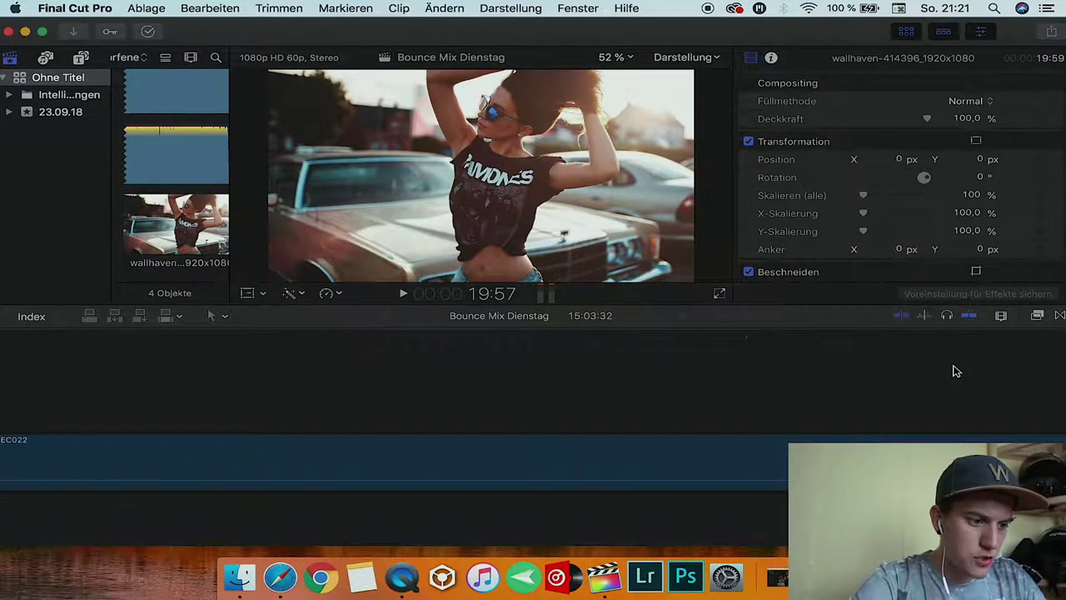
pyautogui.hscroll(10, 956, 372)
pyautogui.hscroll(5, 954, 370)
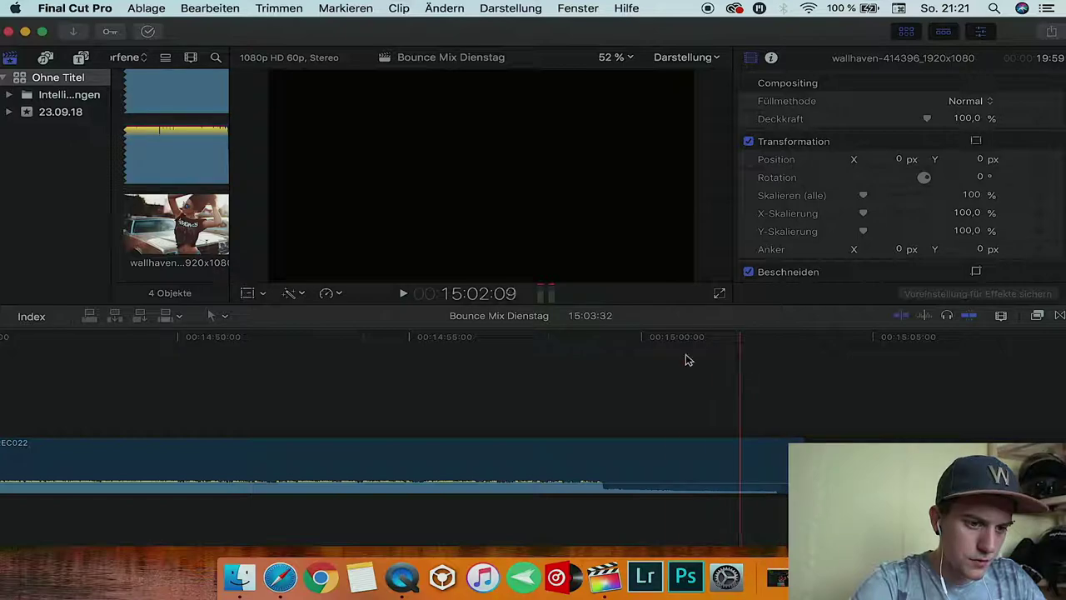
pyautogui.hscroll(-10, 588, 350)
pyautogui.hscroll(-10, 588, 350)
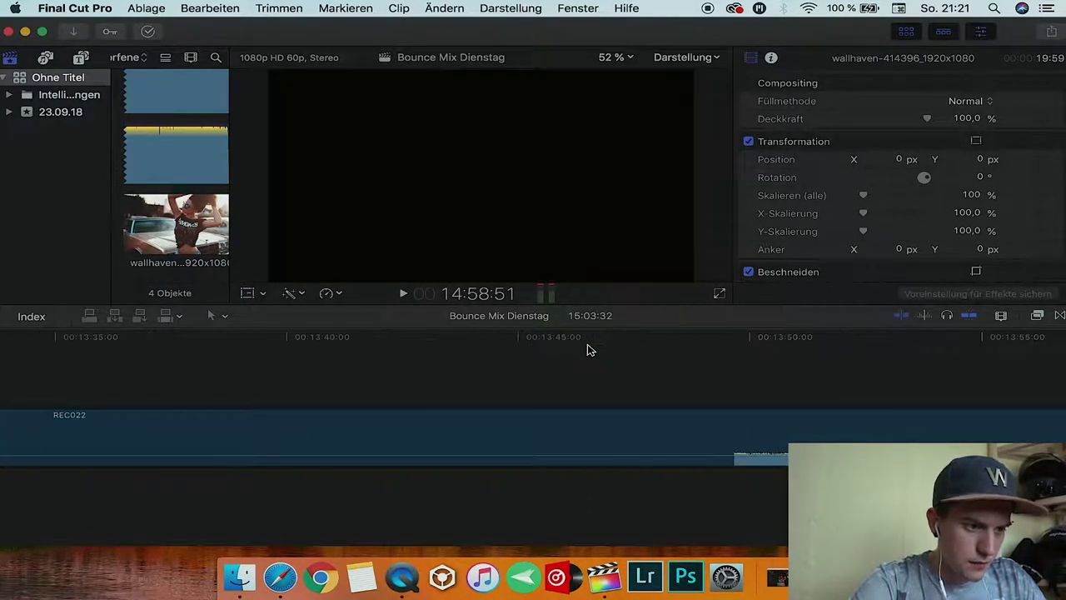
pyautogui.hscroll(-10, 588, 350)
pyautogui.hscroll(-15, 589, 349)
pyautogui.hscroll(-15, 588, 350)
pyautogui.hscroll(-15, 589, 350)
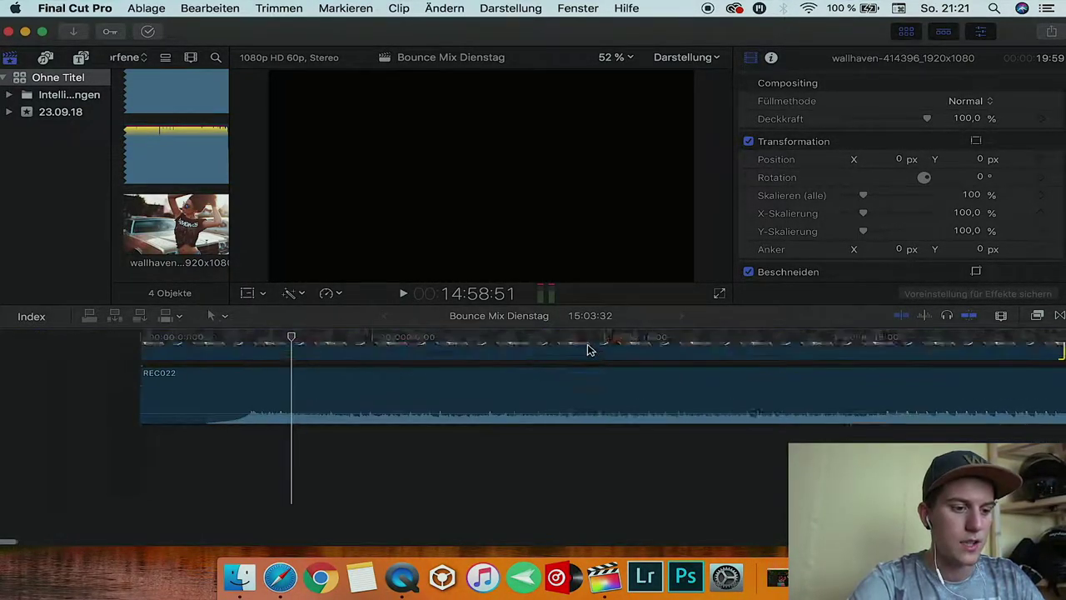
pyautogui.hscroll(-5, 588, 350)
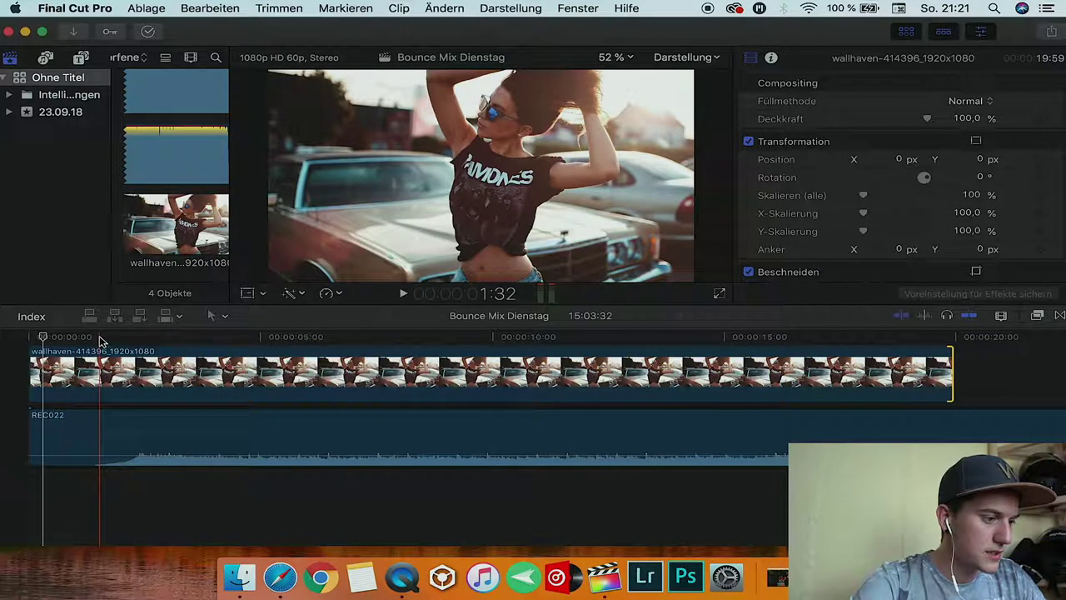
# Blade the REC022 audio clip at the 1:29 playhead.
pyautogui.press('super+equal')
pyautogui.press('super+equal')
pyautogui.press('super+equal')
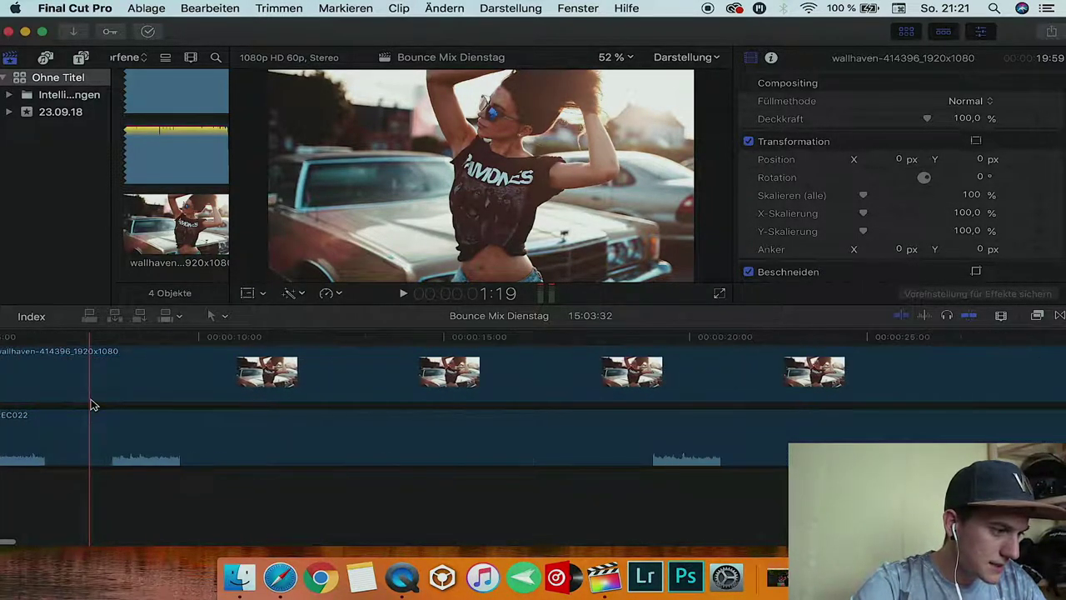
pyautogui.hscroll(-10, 93, 405)
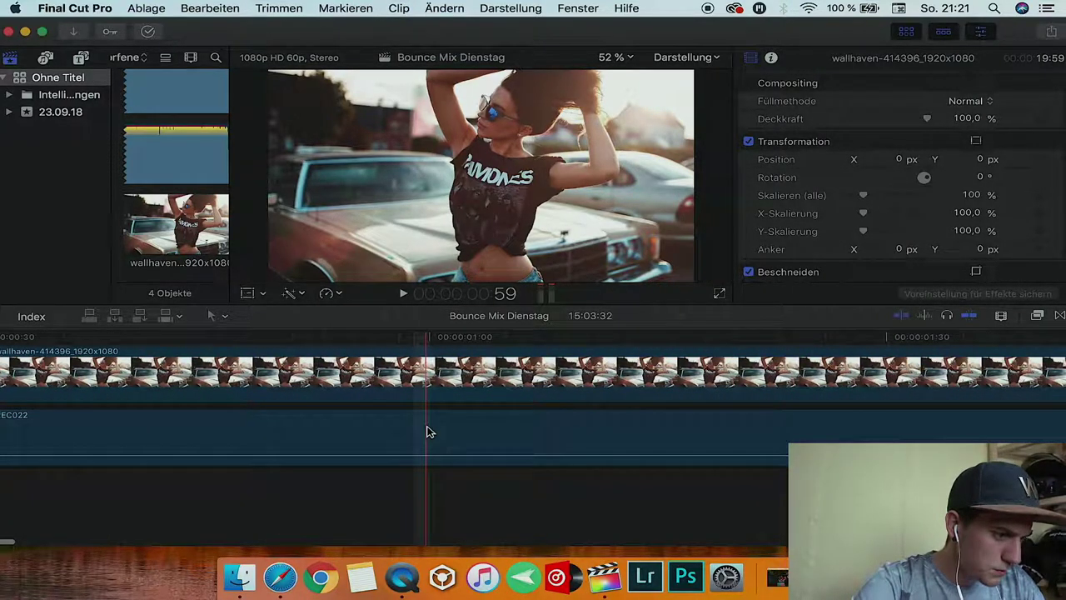
pyautogui.hscroll(10, 470, 426)
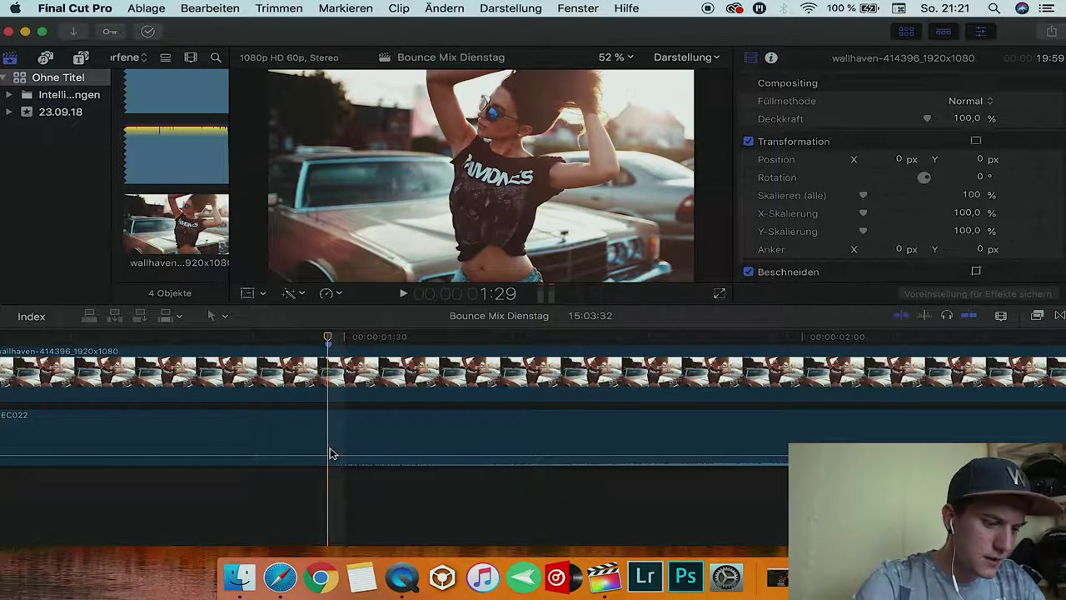
pyautogui.scroll(1, 331, 447)
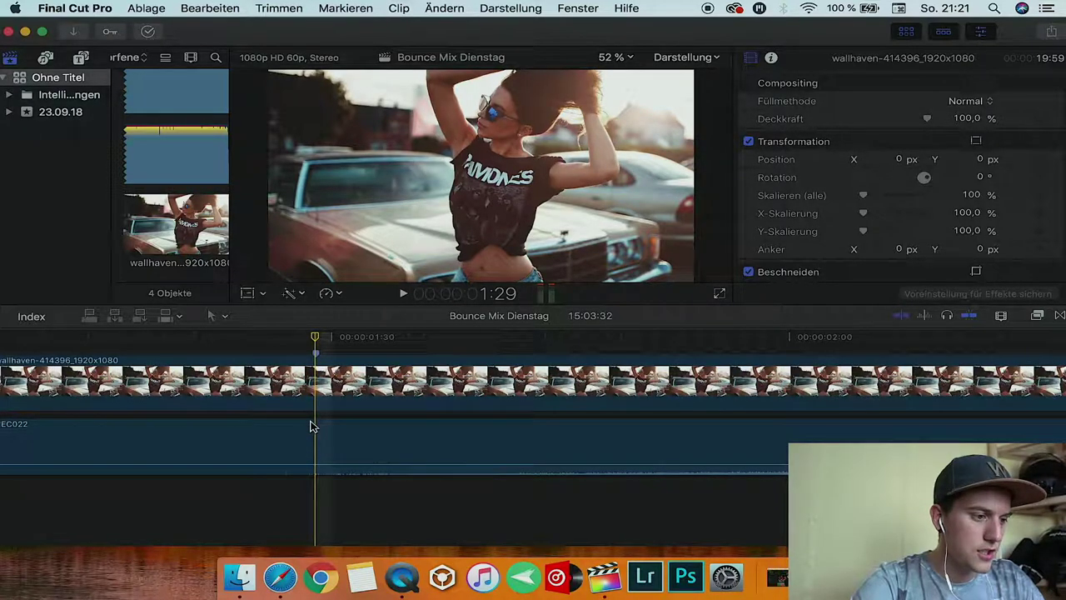
pyautogui.click(317, 424)
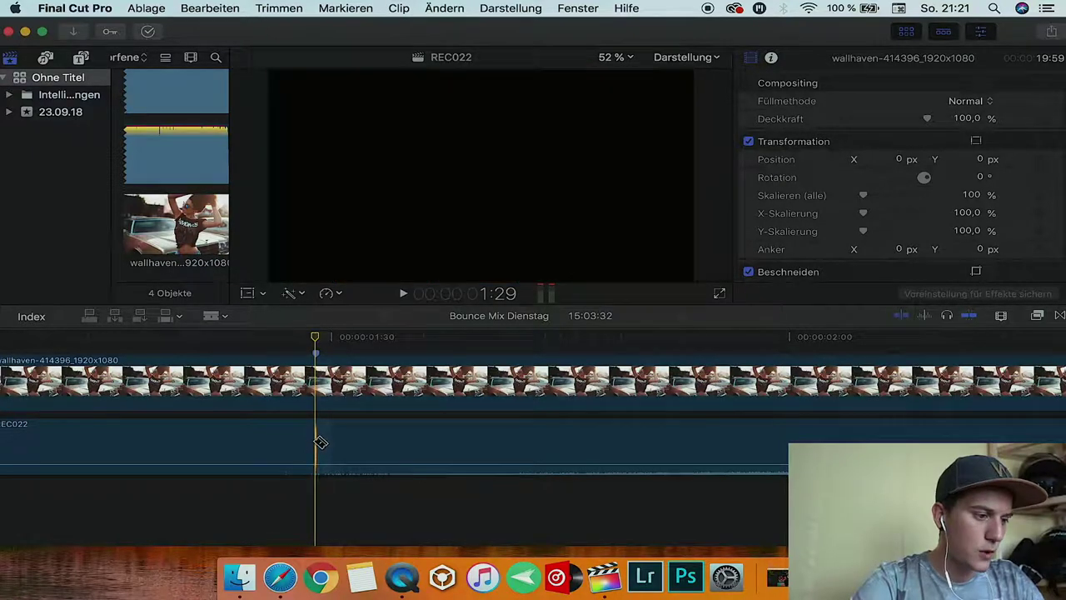
pyautogui.press('cmd+b')
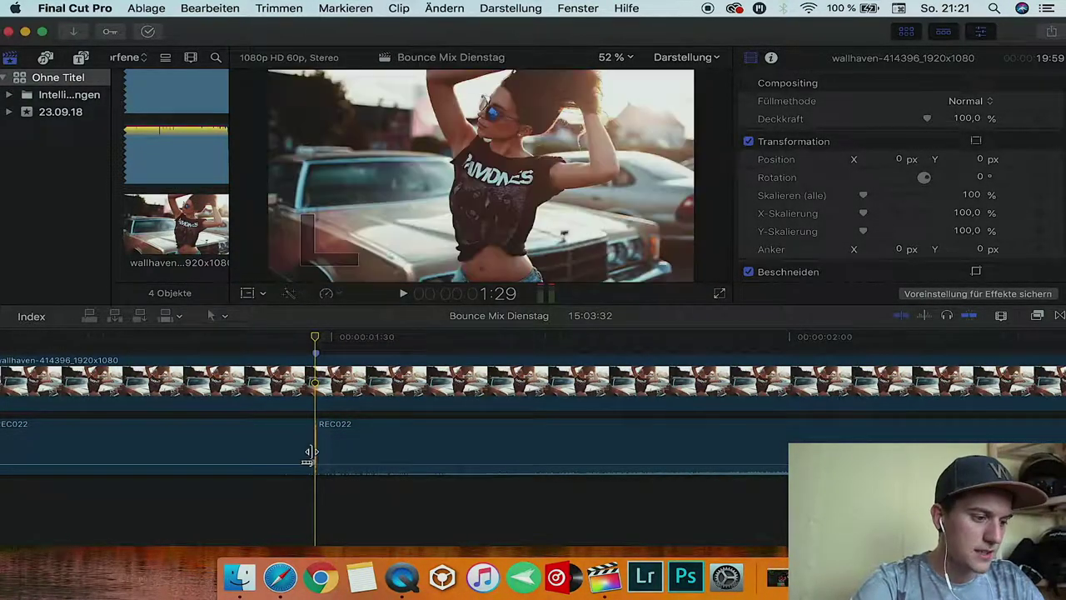
# Delete REC022's section before the cut, shortening the project to 15:02:03.
pyautogui.hscroll(-5, 308, 452)
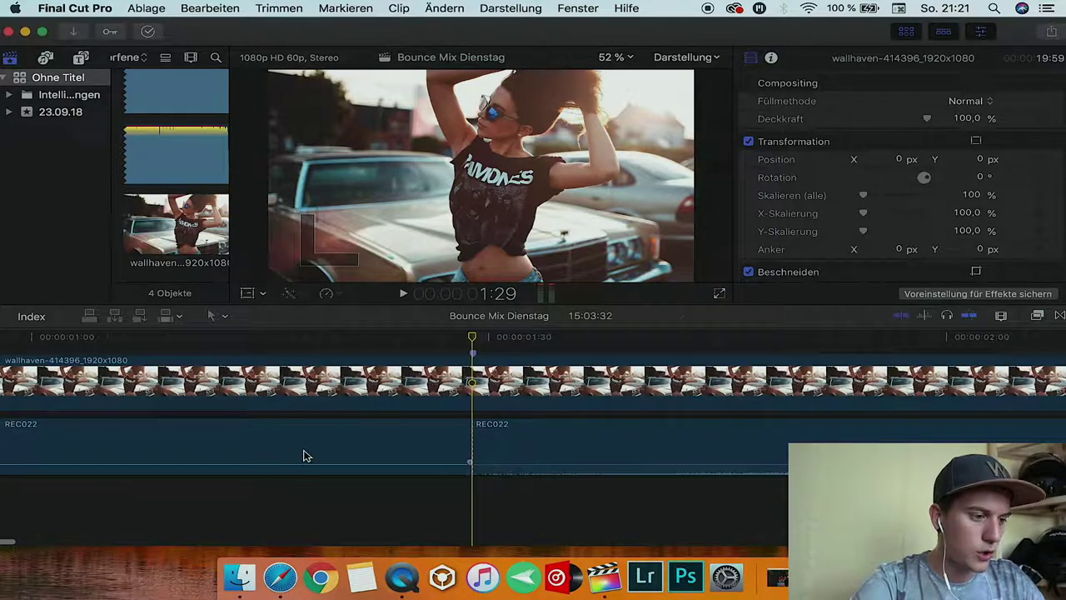
pyautogui.click(238, 455)
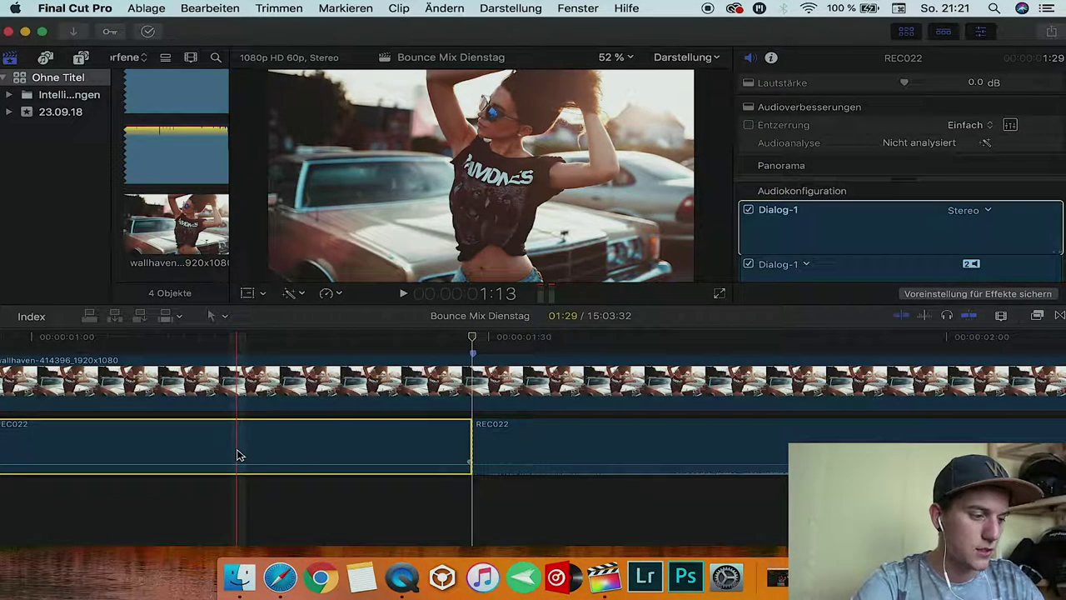
pyautogui.press('Home')
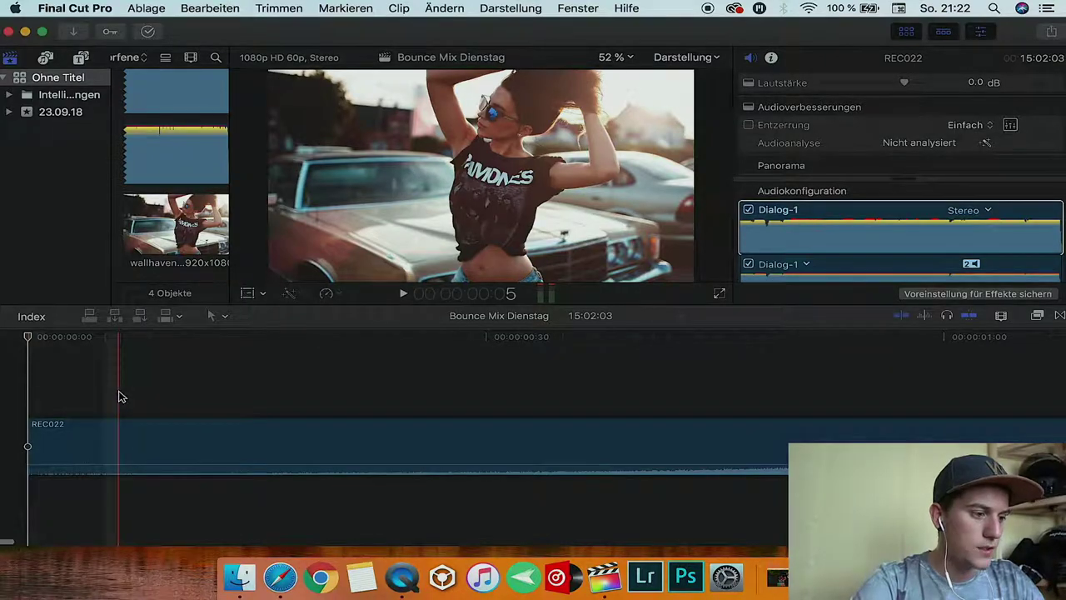
# Place the wallhaven image from Downloads back at the start of the timeline.
pyautogui.hscroll(1, 31, 409)
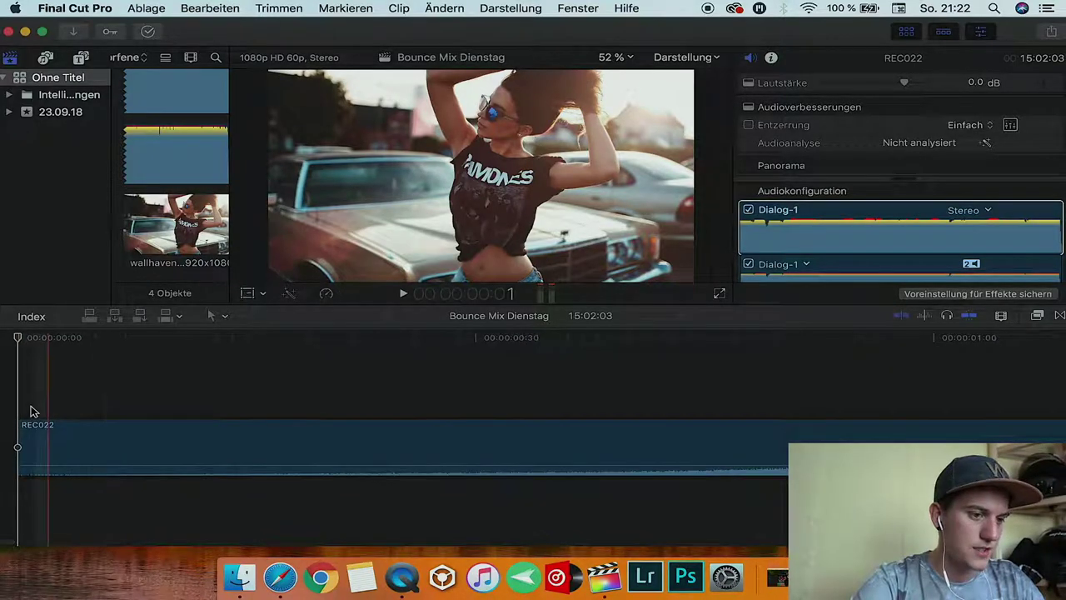
pyautogui.click(239, 577)
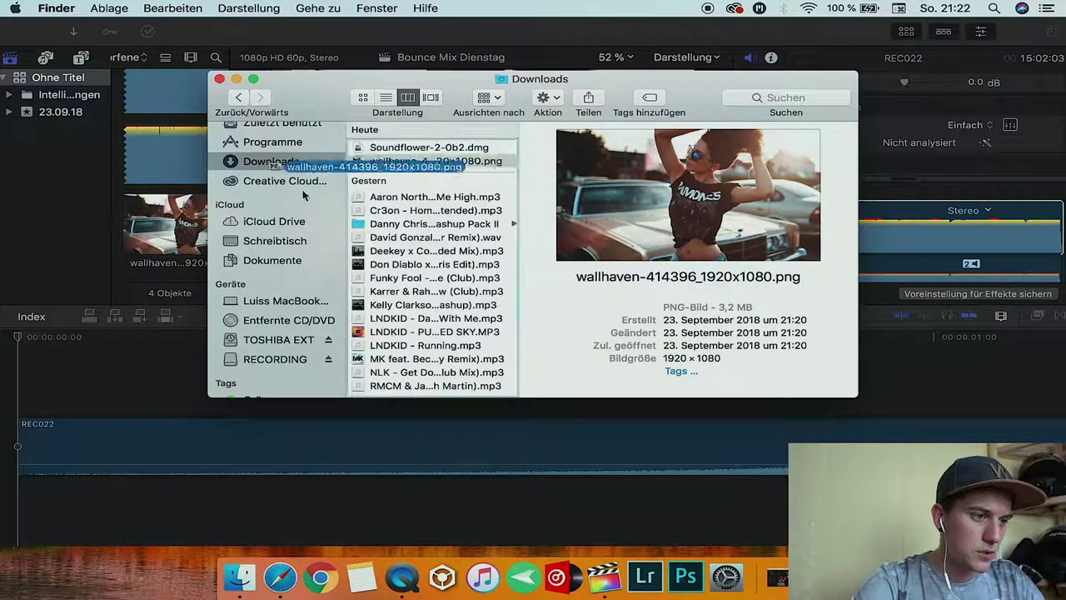
pyautogui.moveTo(450, 161); pyautogui.dragTo(25, 373)
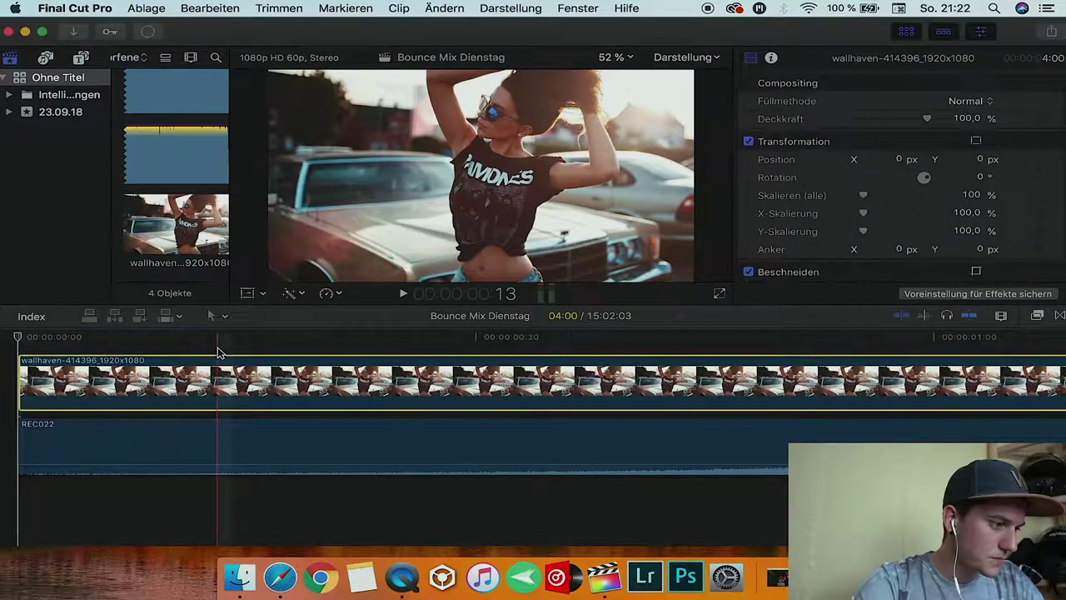
# Stretch the image clip across the full 15:02:03 REC022 audio and return to the start.
pyautogui.hscroll(-1, 214, 352)
pyautogui.press('super+minus')
pyautogui.press('super+minus')
pyautogui.press('super+minus')
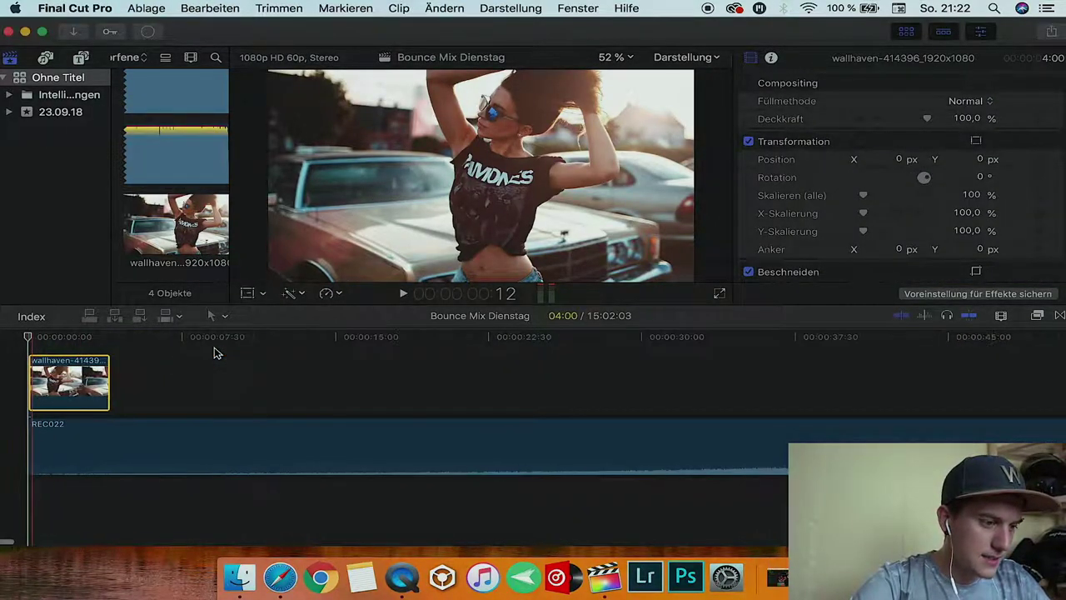
pyautogui.moveTo(153, 372); pyautogui.dragTo(658, 383)
pyautogui.hotkey('shift', 'z')
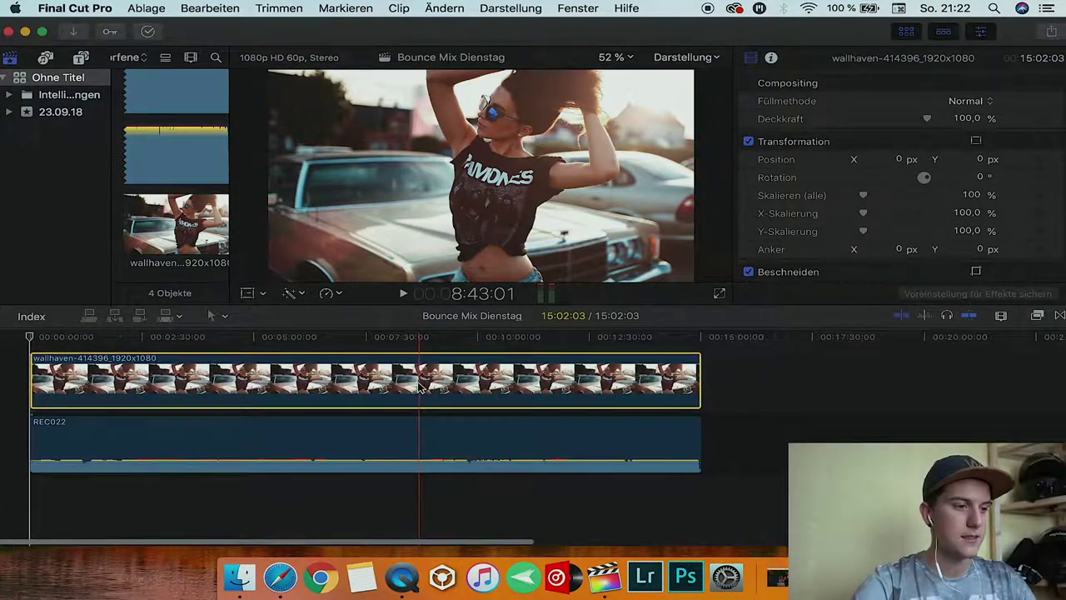
pyautogui.click(26, 358)
# Select the photo clip, check the image file in Downloads, and return playback to the start.
pyautogui.click(24, 359)
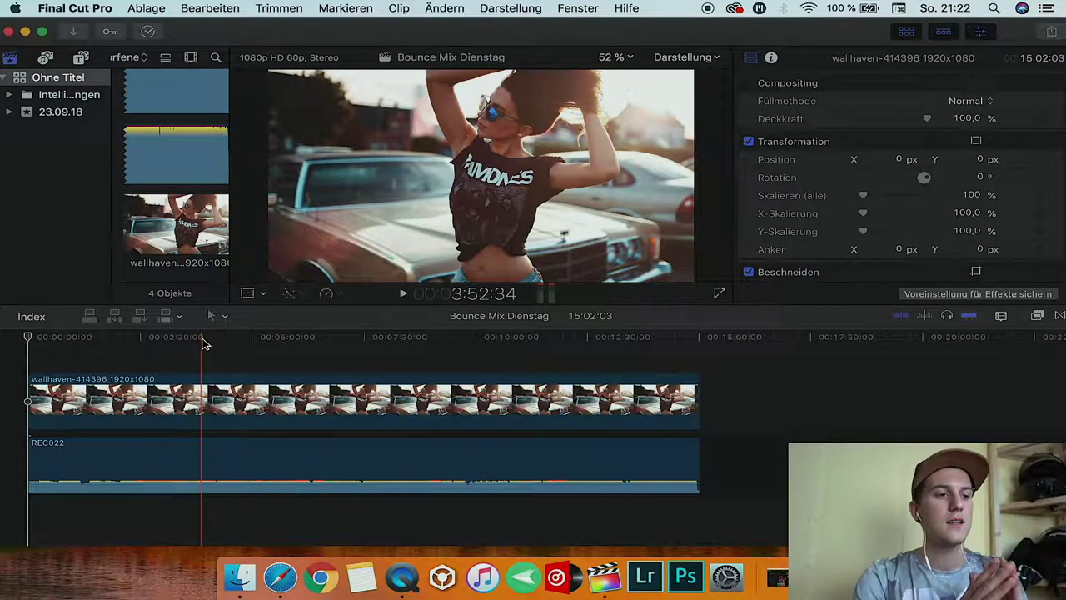
pyautogui.click(253, 414)
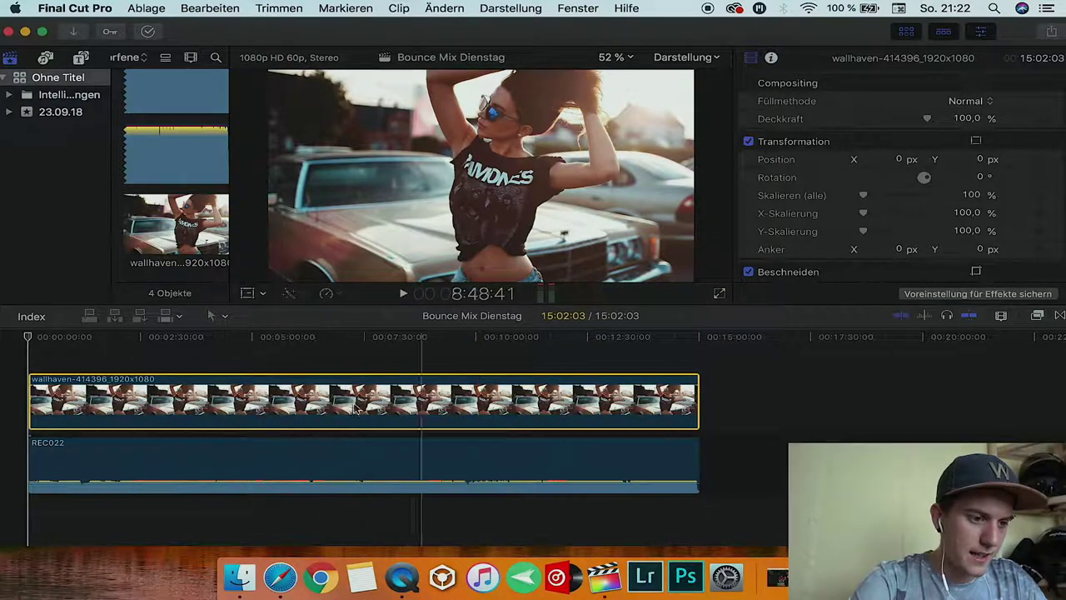
pyautogui.click(239, 575)
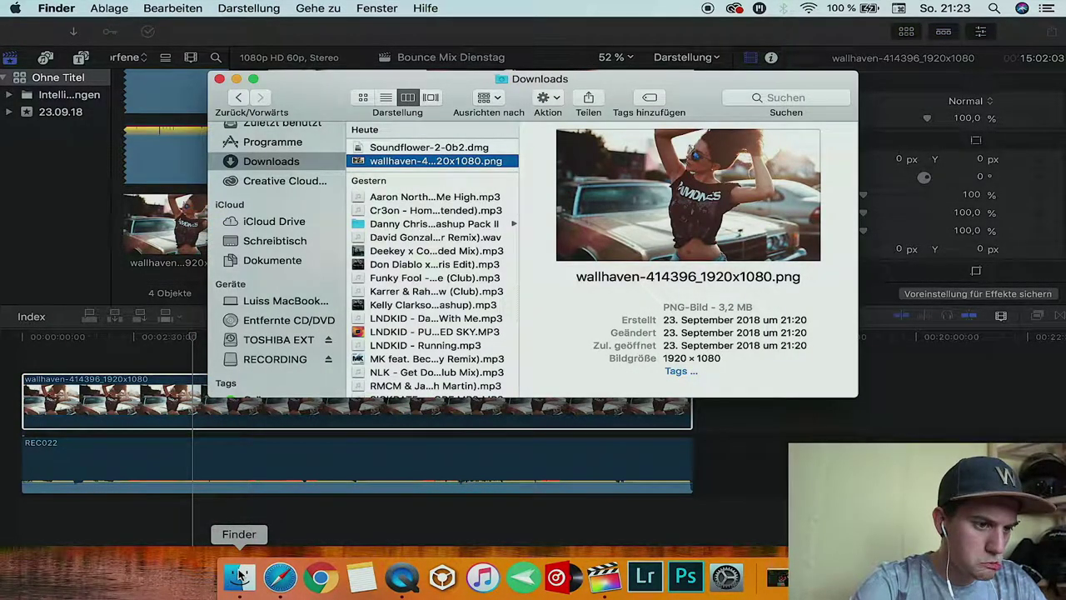
pyautogui.click(110, 344)
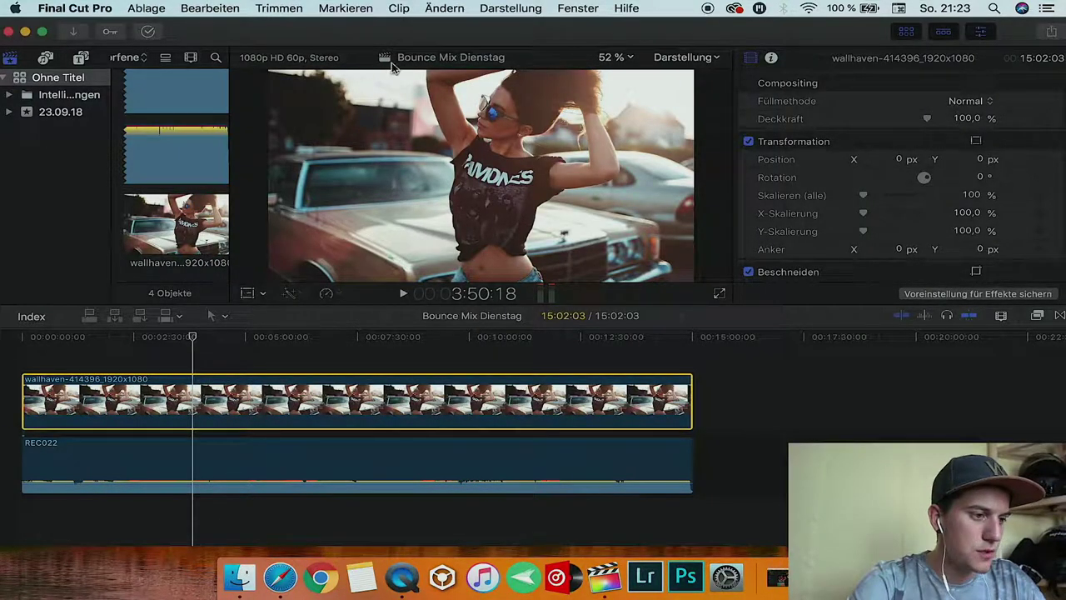
pyautogui.click(27, 350)
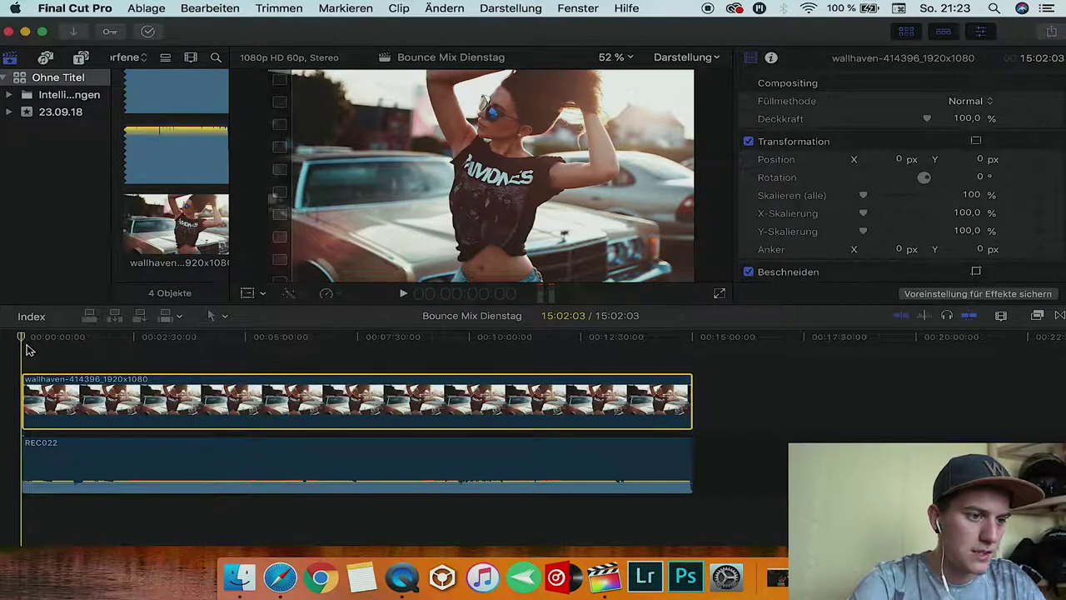
# Open the Generators collection in the titles and generators browser and pick the Verwehen particle generator.
pyautogui.click(82, 58)
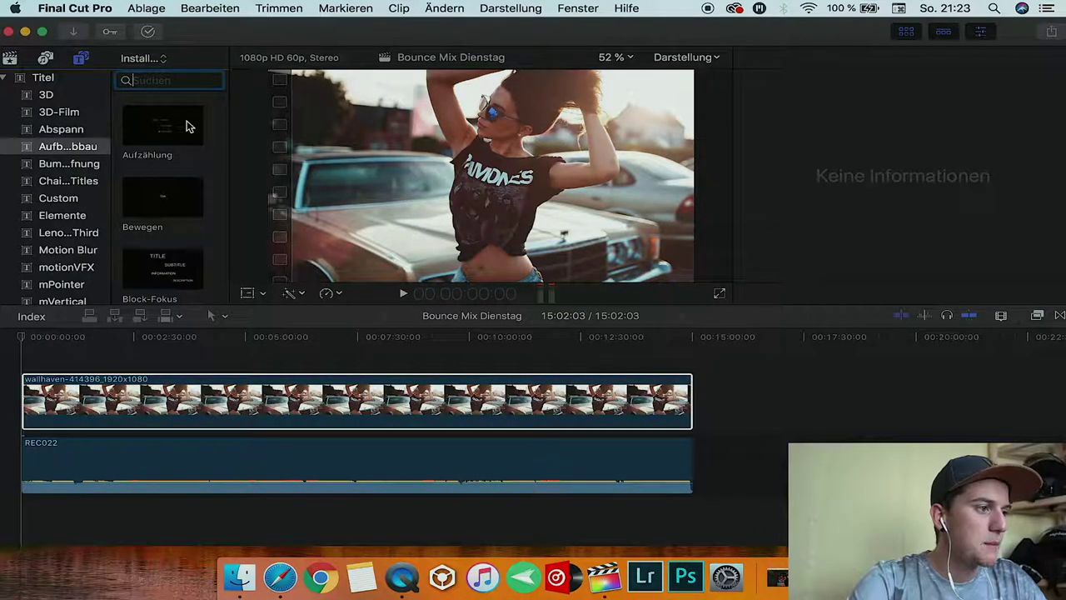
pyautogui.scroll(-5, 65, 248)
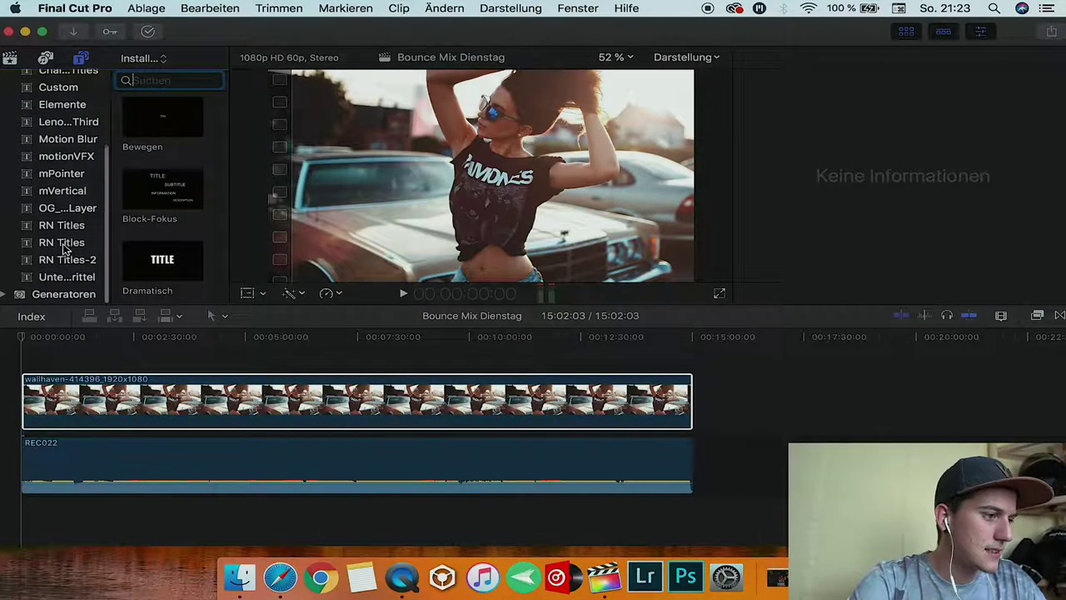
pyautogui.click(64, 296)
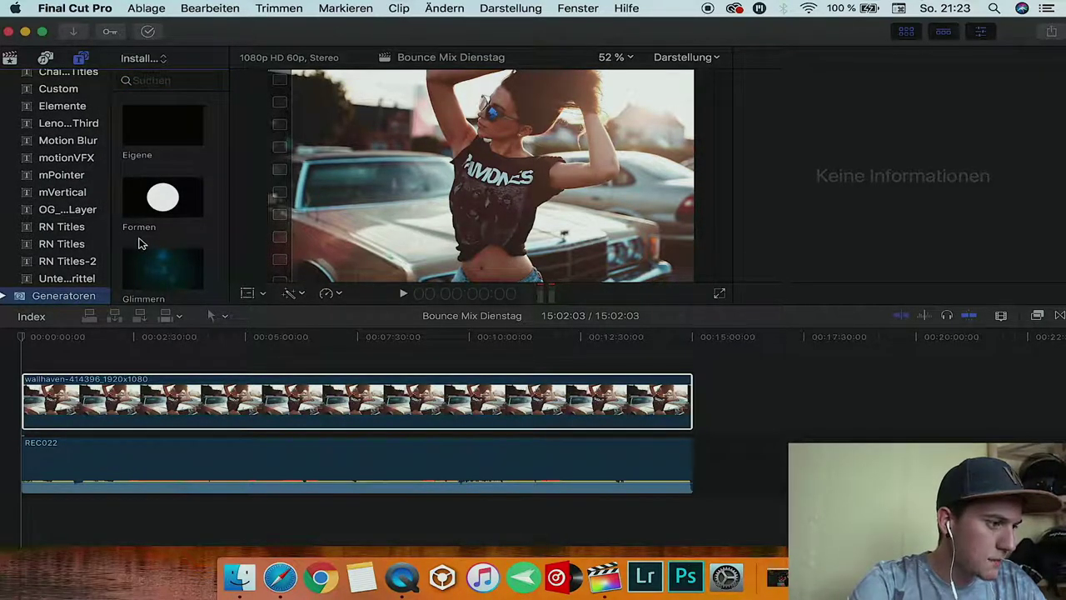
pyautogui.scroll(-3, 140, 243)
pyautogui.scroll(-3, 140, 243)
pyautogui.scroll(-3, 139, 243)
pyautogui.scroll(-3, 140, 243)
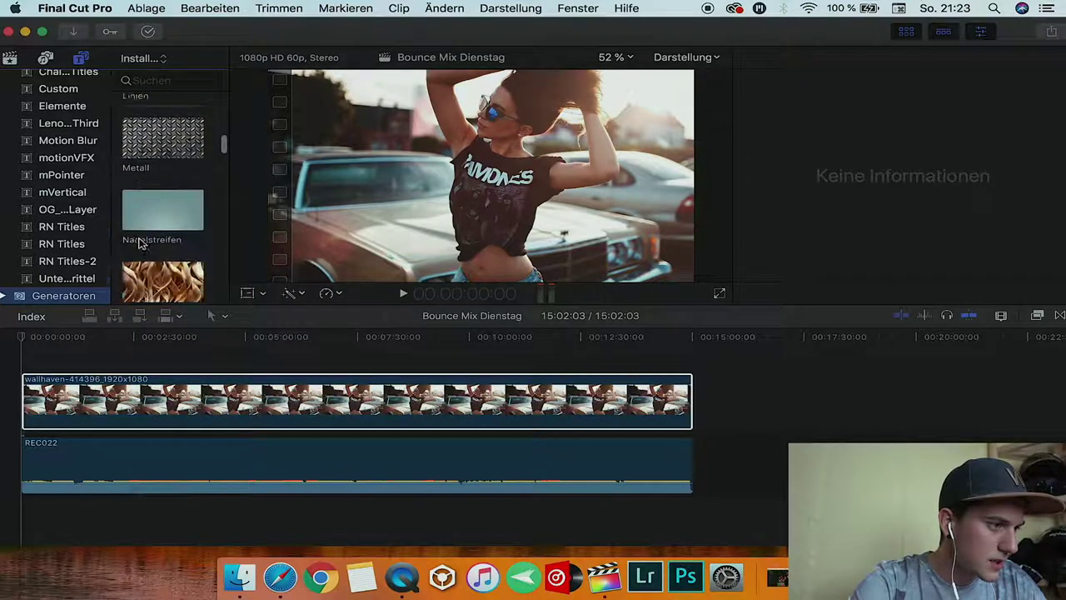
pyautogui.scroll(-2, 140, 243)
pyautogui.scroll(-2, 140, 243)
pyautogui.scroll(-2, 140, 243)
pyautogui.scroll(-2, 140, 243)
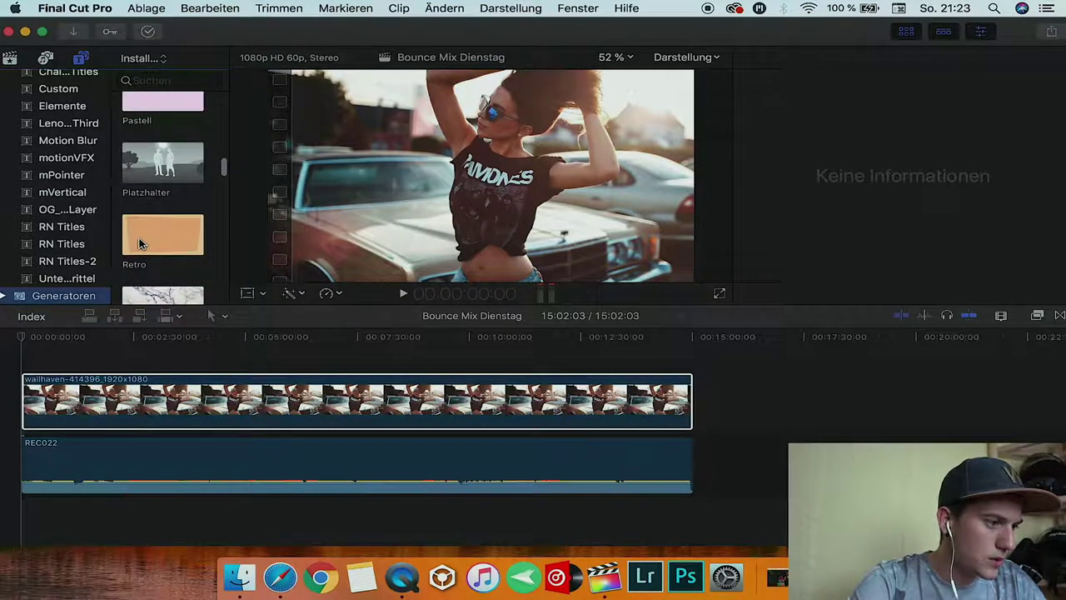
pyautogui.scroll(-2, 140, 244)
pyautogui.scroll(-2, 140, 244)
pyautogui.scroll(-2, 140, 243)
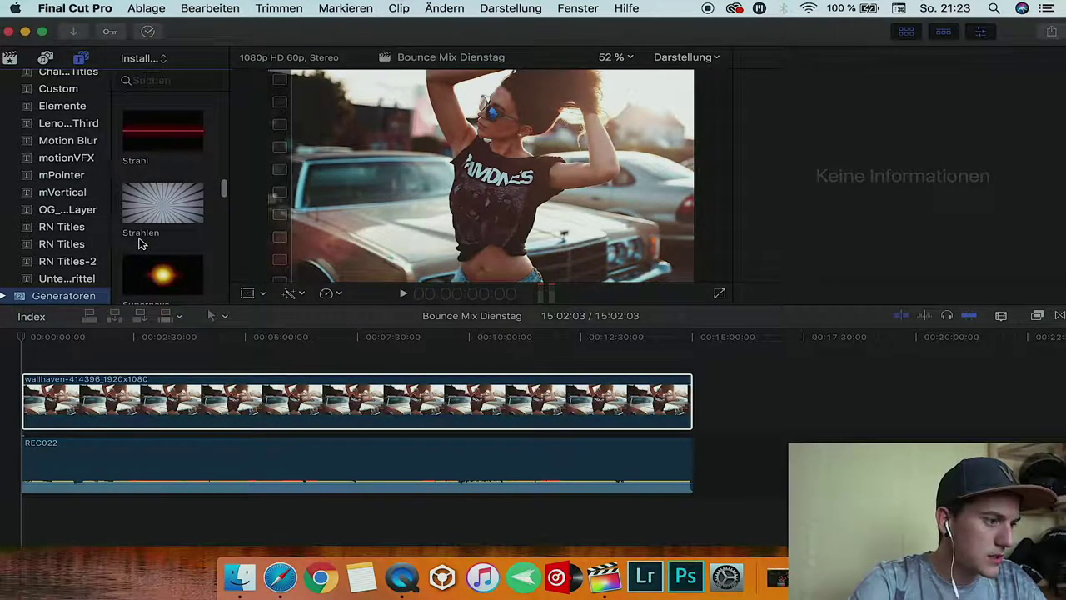
pyautogui.scroll(-2, 140, 243)
pyautogui.scroll(-2, 140, 244)
pyautogui.scroll(-2, 140, 243)
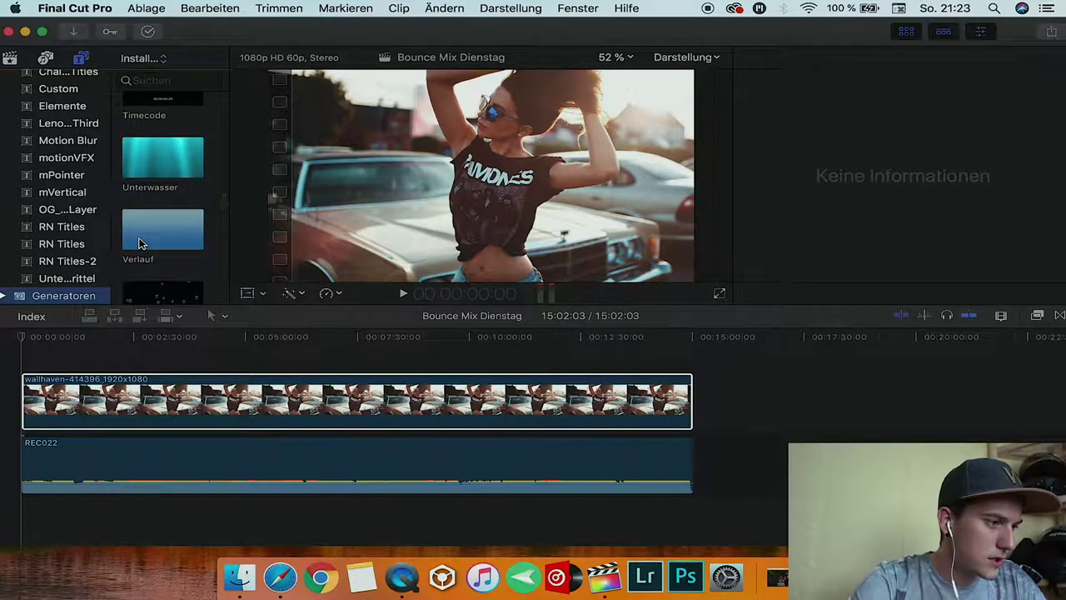
pyautogui.scroll(-2, 140, 243)
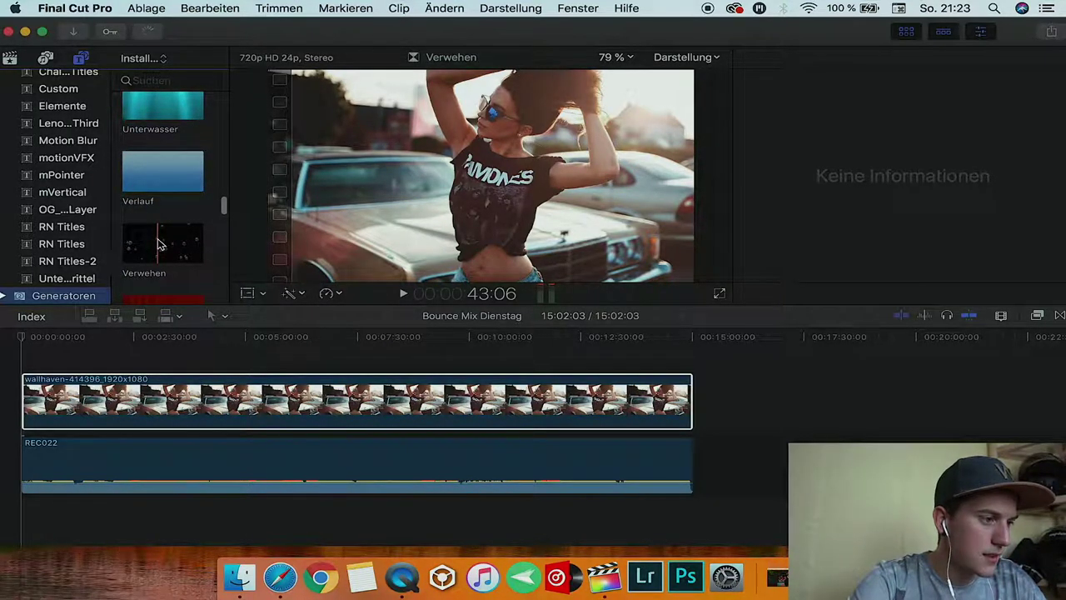
pyautogui.click(170, 246)
# Place the Verwehen generator above the photo and stretch it to the photo's end.
pyautogui.moveTo(66, 327); pyautogui.dragTo(29, 342)
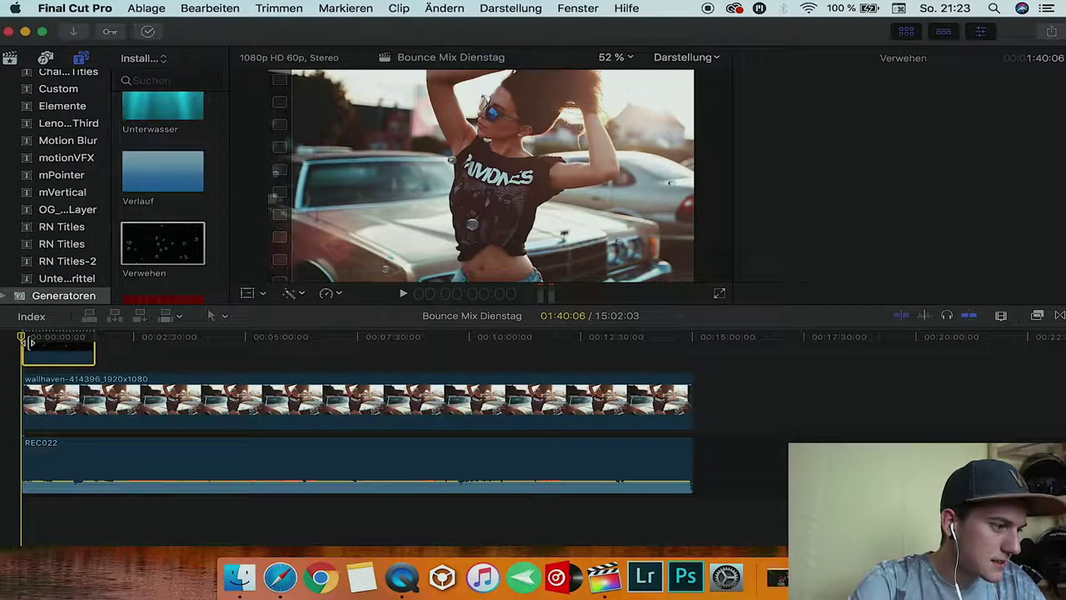
pyautogui.press('super+4')
pyautogui.moveTo(95, 351); pyautogui.dragTo(690, 347)
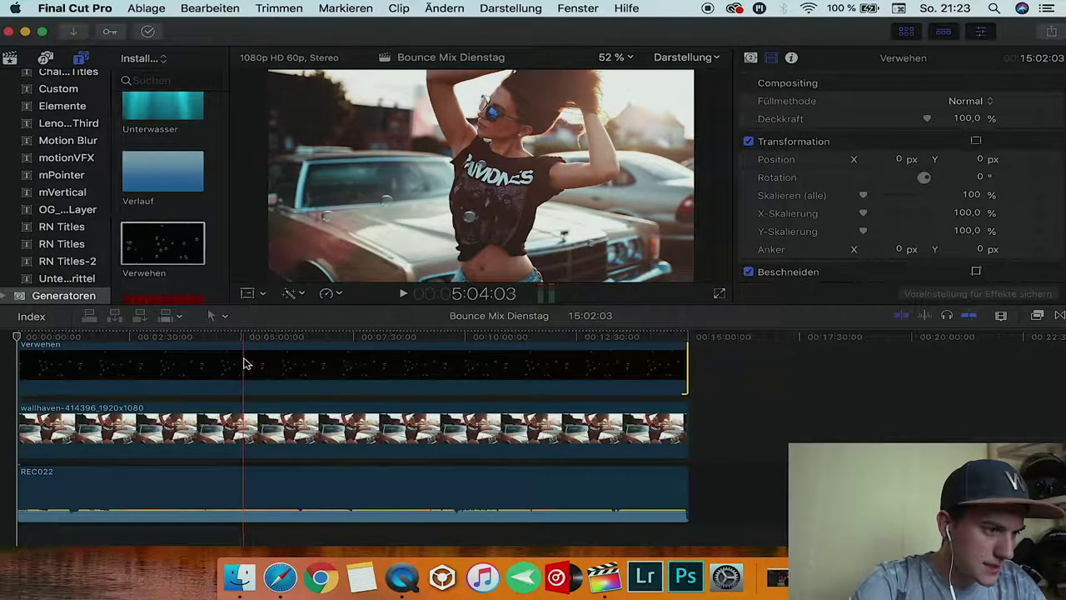
pyautogui.click(352, 360)
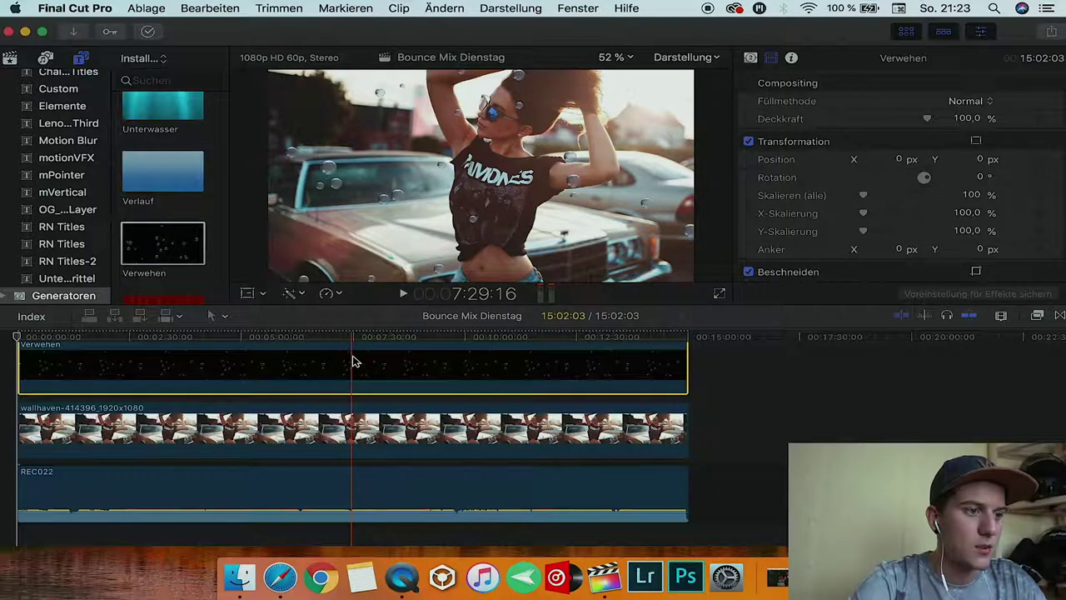
pyautogui.click(354, 339)
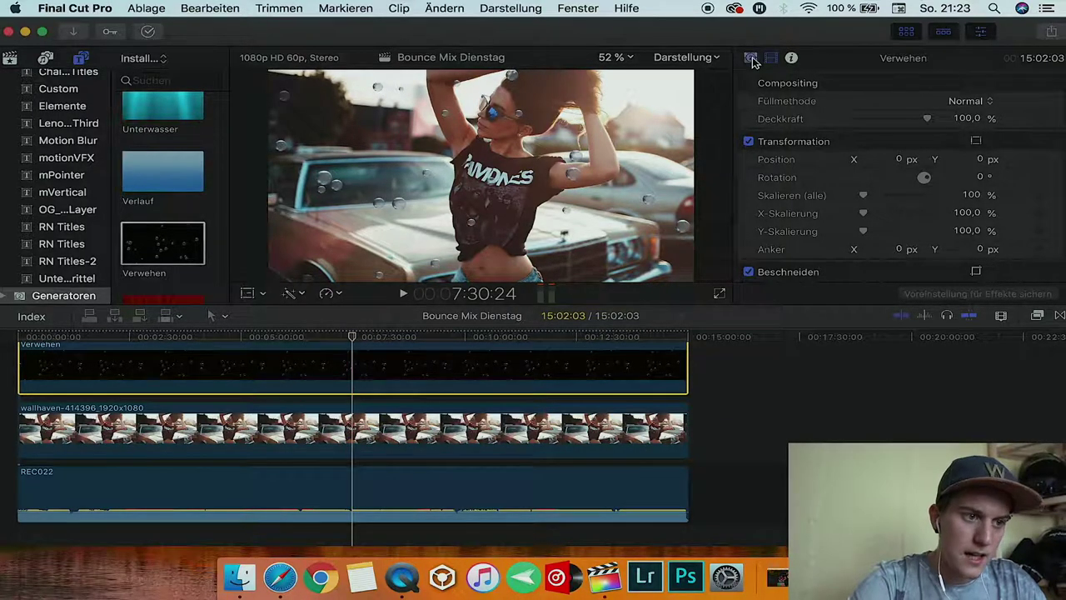
# Change the Verwehen generator's particle shape from Bubbles to Puffballs.
pyautogui.click(751, 59)
pyautogui.click(771, 60)
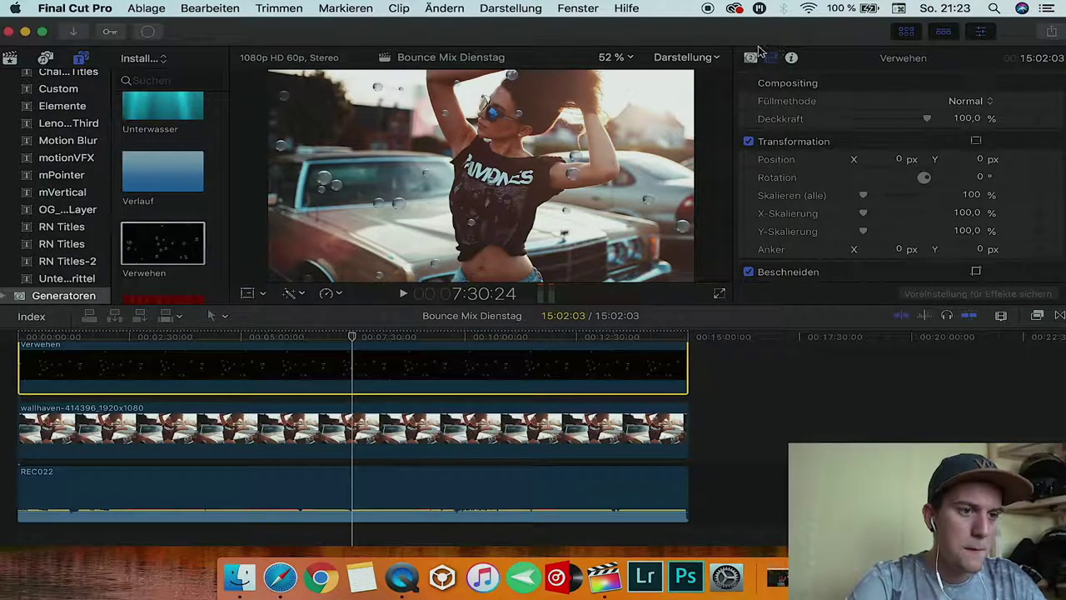
pyautogui.click(750, 58)
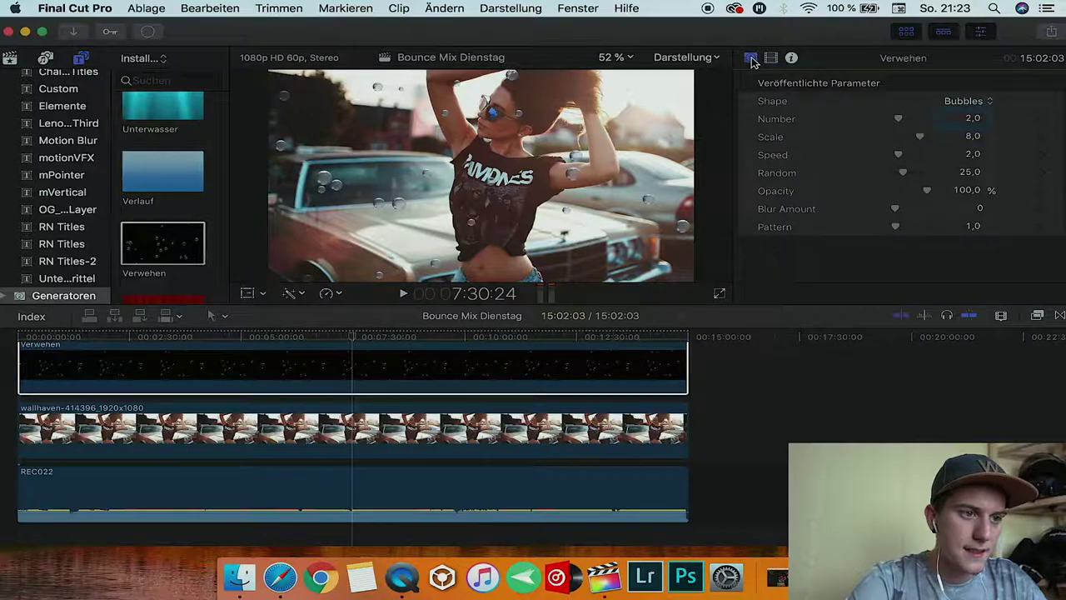
pyautogui.click(969, 100)
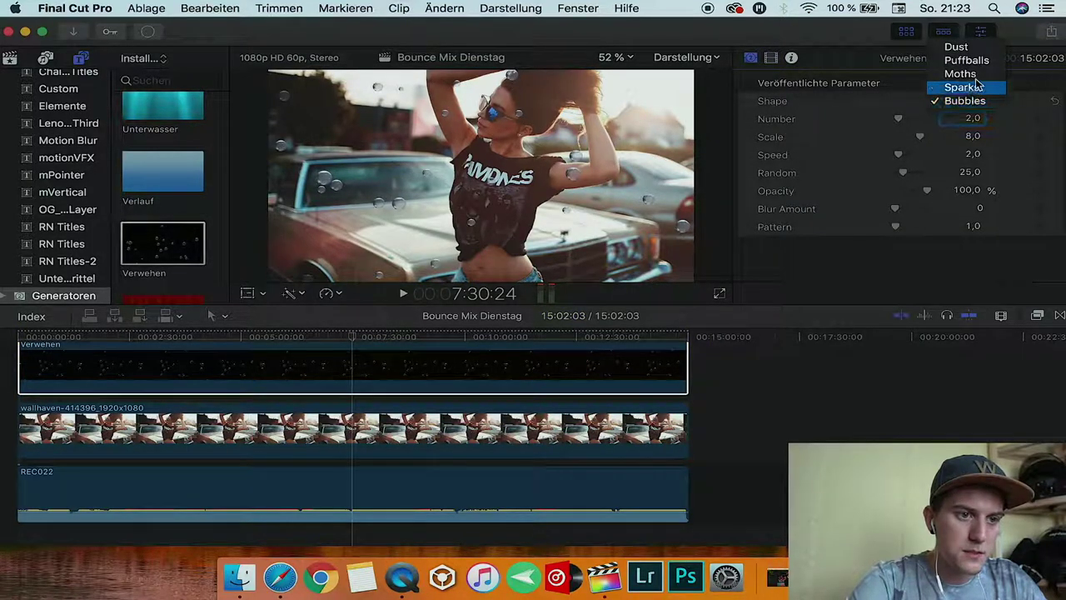
pyautogui.click(966, 60)
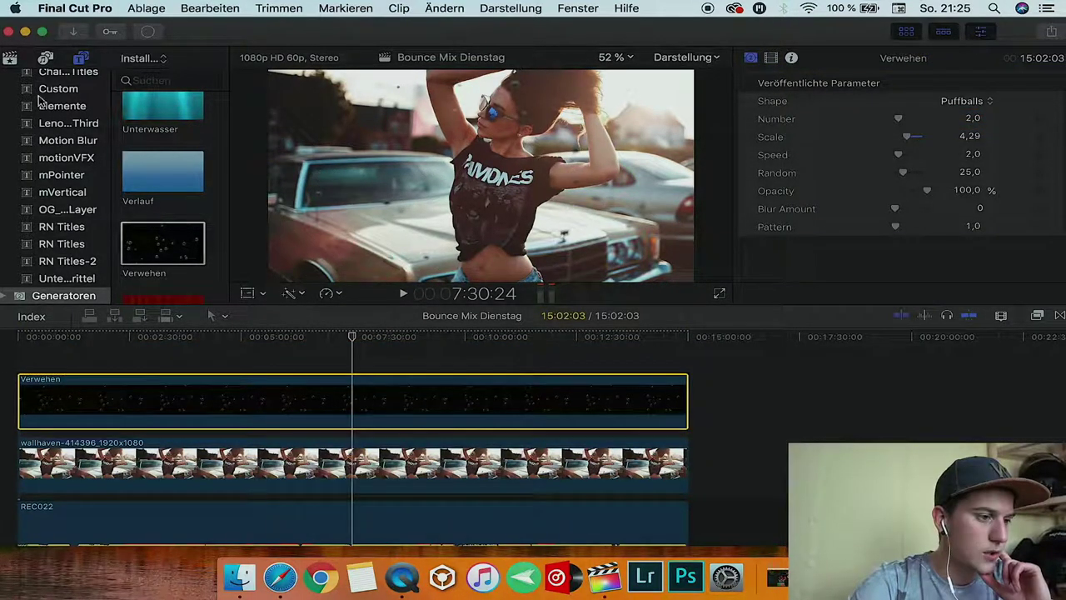
pyautogui.scroll(3, 59, 124)
# Add the Eigene title at the timeline start, above the Verwehen overlay.
pyautogui.click(72, 97)
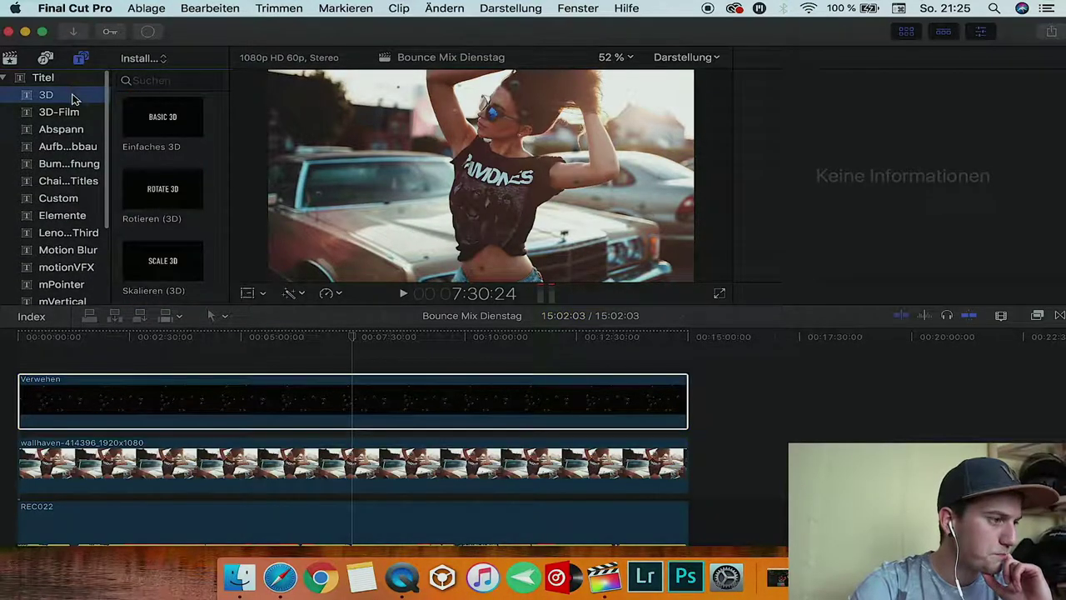
pyautogui.click(79, 147)
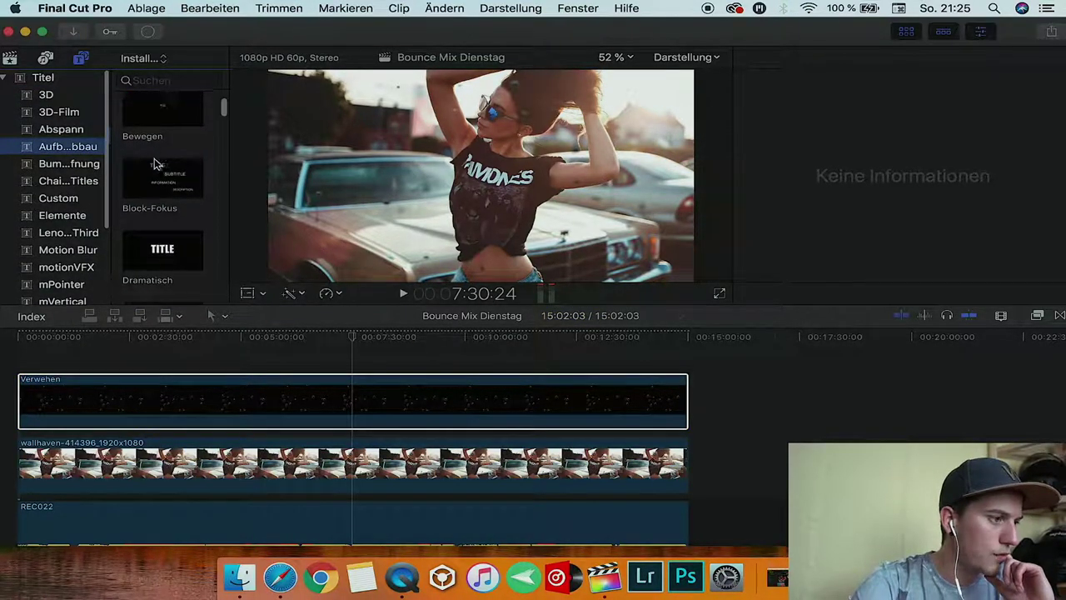
pyautogui.scroll(-5, 156, 164)
pyautogui.click(185, 164)
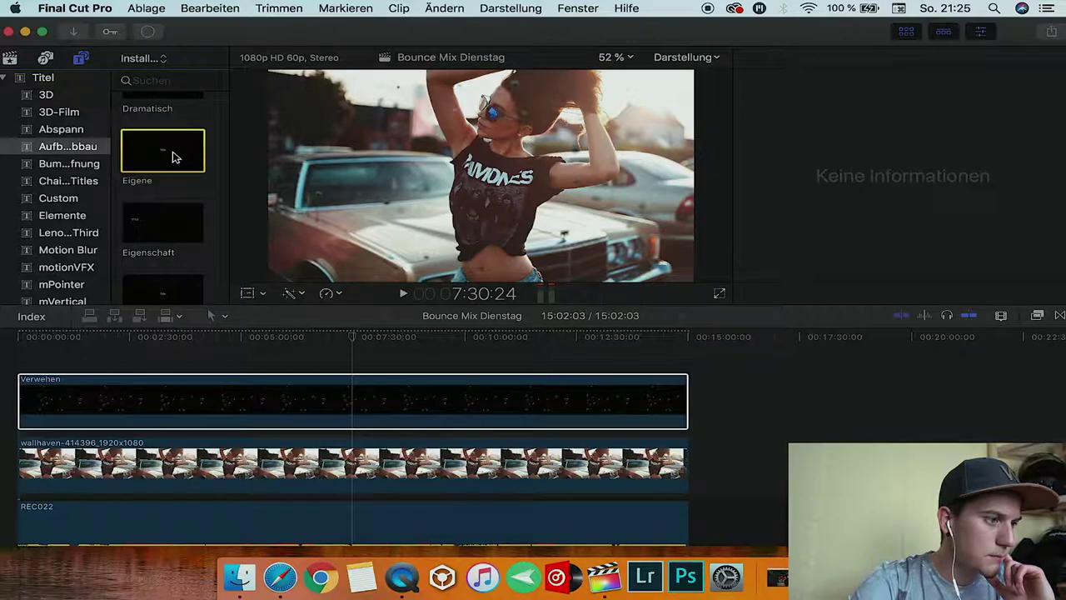
pyautogui.click(54, 402)
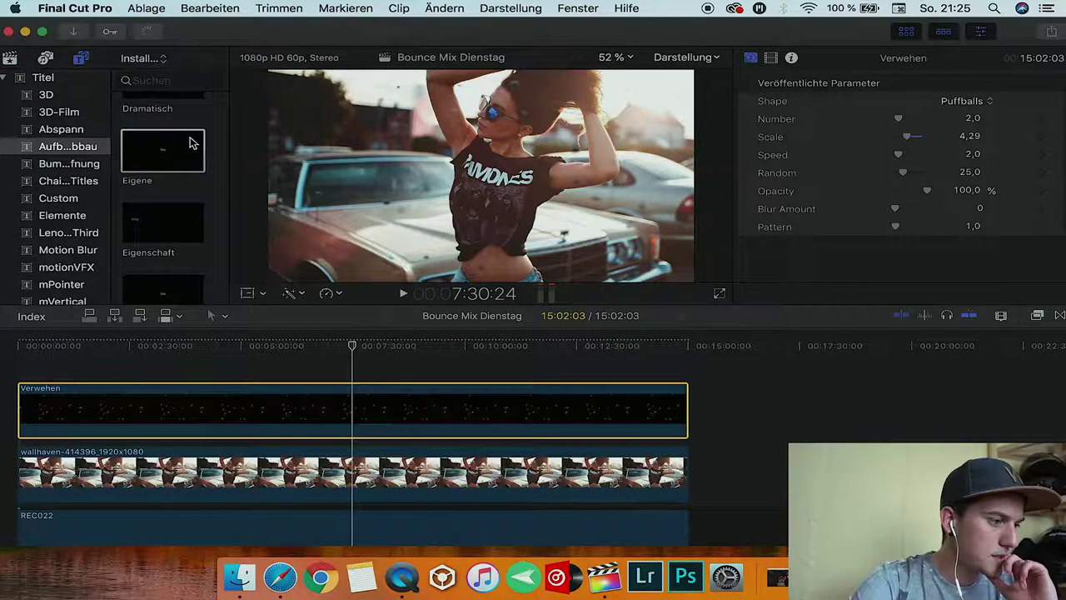
pyautogui.moveTo(189, 141)
pyautogui.mouseDown()
pyautogui.moveTo(46, 338)
pyautogui.moveTo(21, 348)
pyautogui.mouseUp()
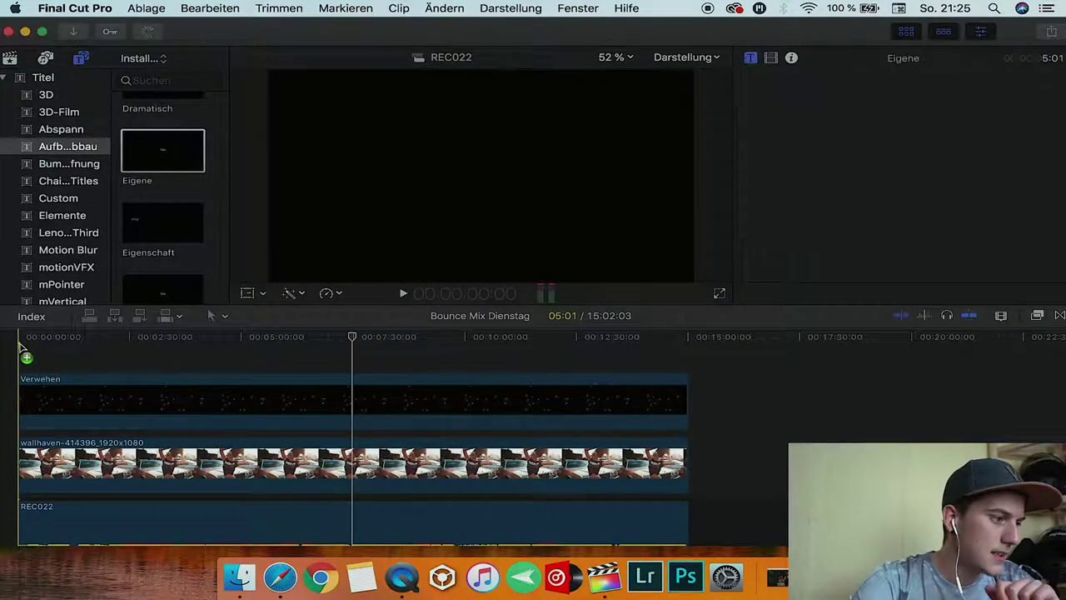
# Lengthen the Eigene title to about 47 seconds and move its 'Titel' text left of centre.
pyautogui.scroll(5, 21, 349)
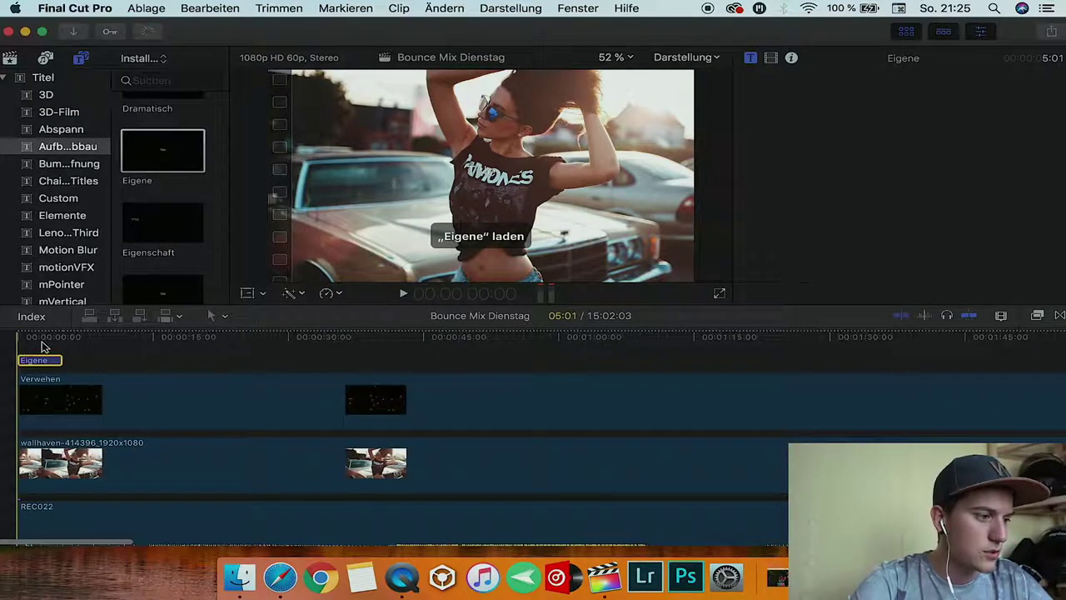
pyautogui.click(40, 341)
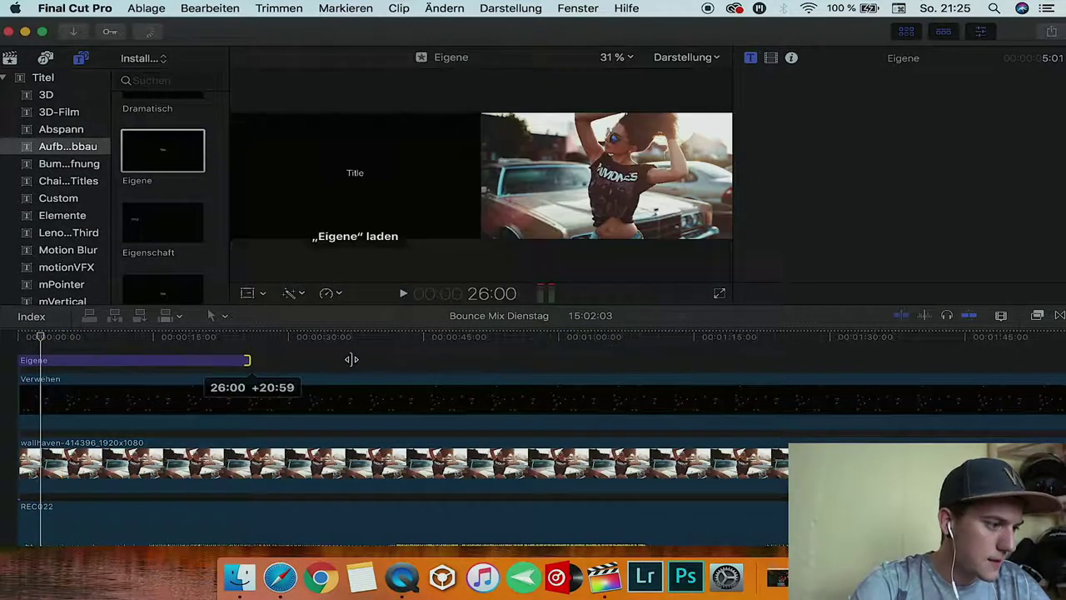
pyautogui.moveTo(58, 363); pyautogui.dragTo(446, 360)
pyautogui.click(325, 338)
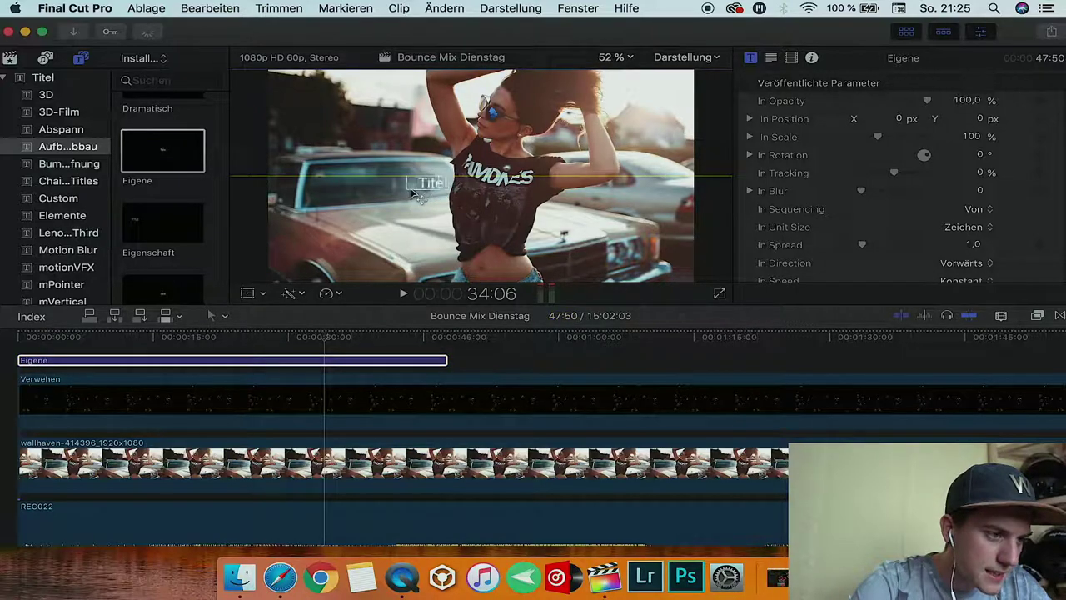
pyautogui.moveTo(371, 207); pyautogui.dragTo(357, 211)
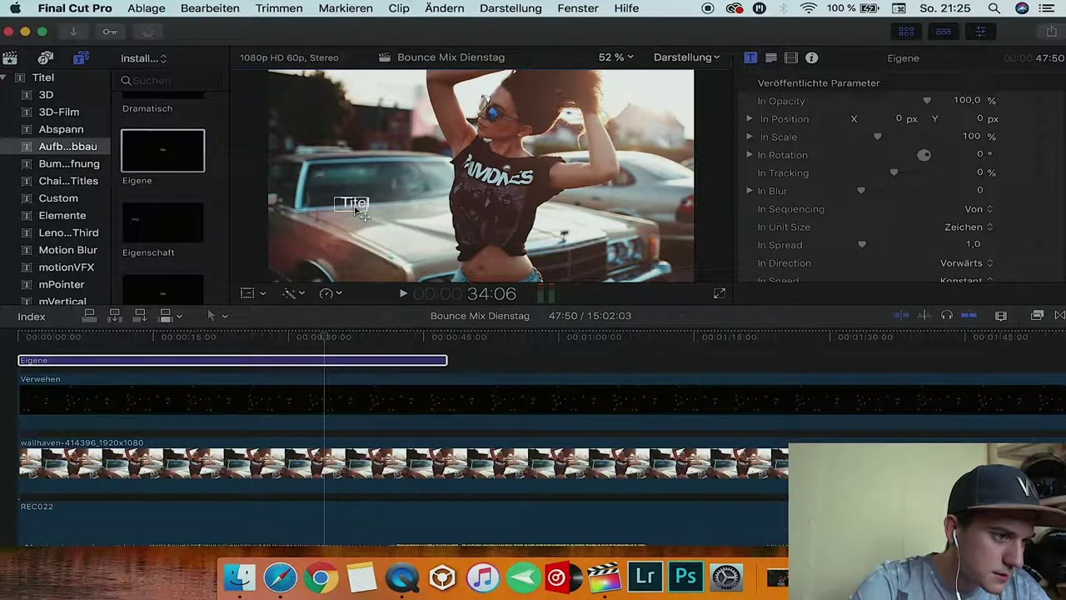
pyautogui.click(181, 360)
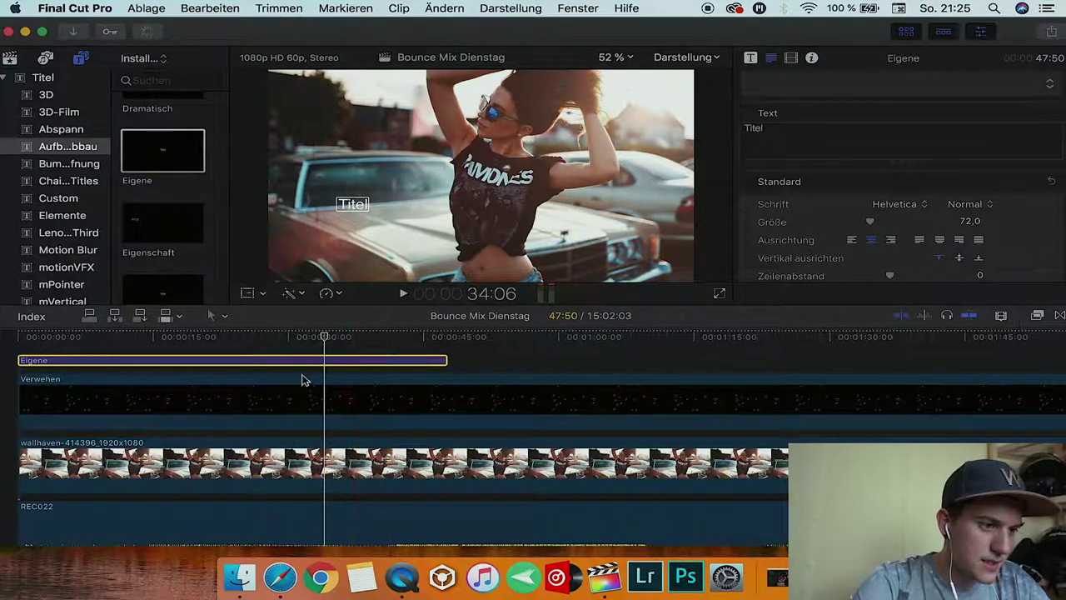
# Replace the placeholder 'Titel' with 'Dj Dominguez' and set the font to PROMETHEUS.
pyautogui.moveTo(778, 128); pyautogui.dragTo(652, 129)
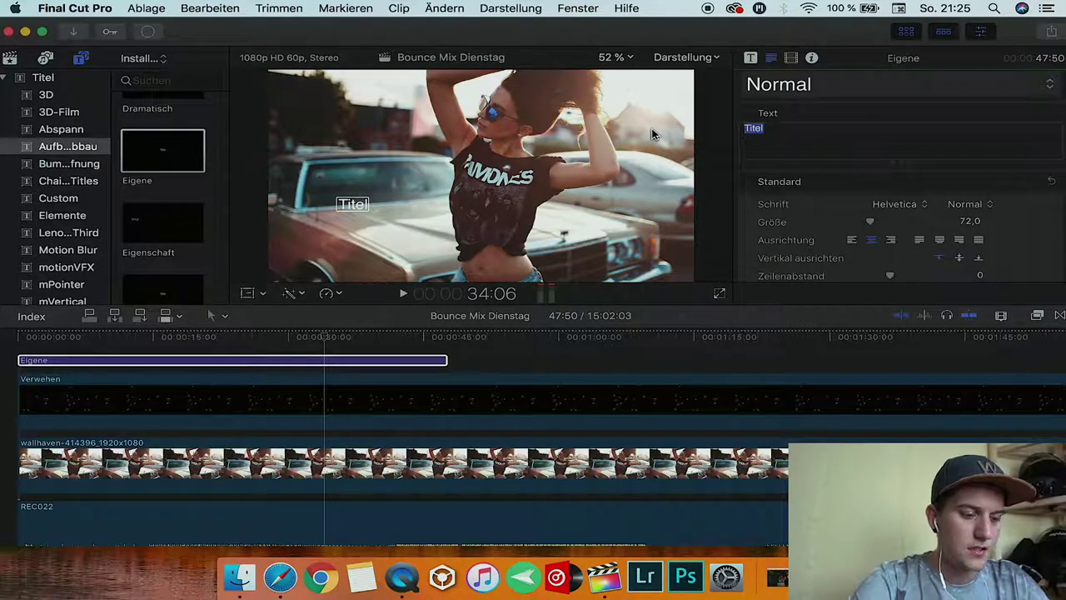
pyautogui.write('Dj')
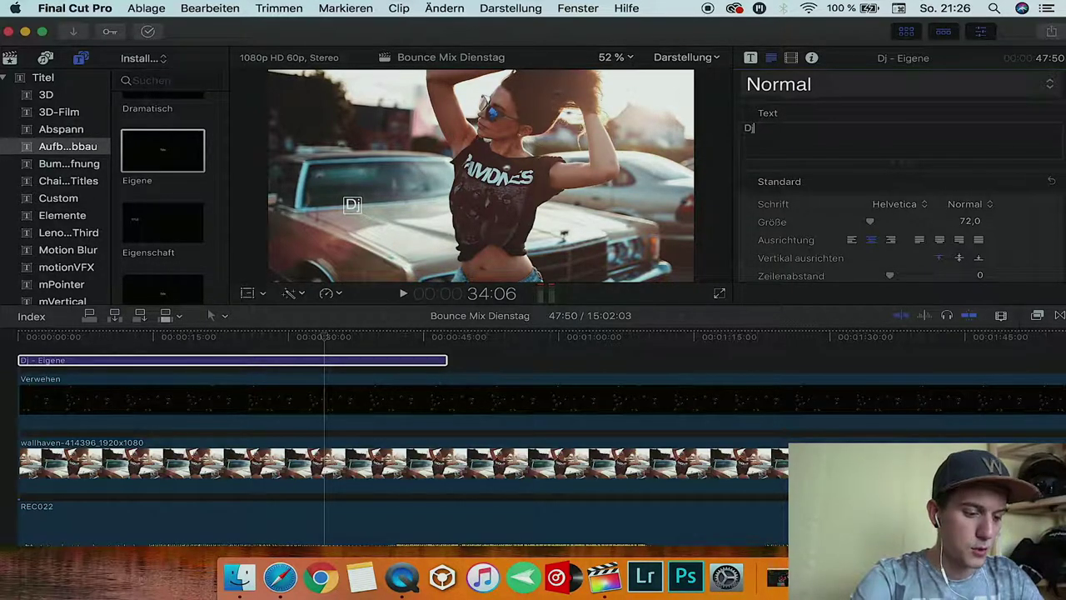
pyautogui.write(' D')
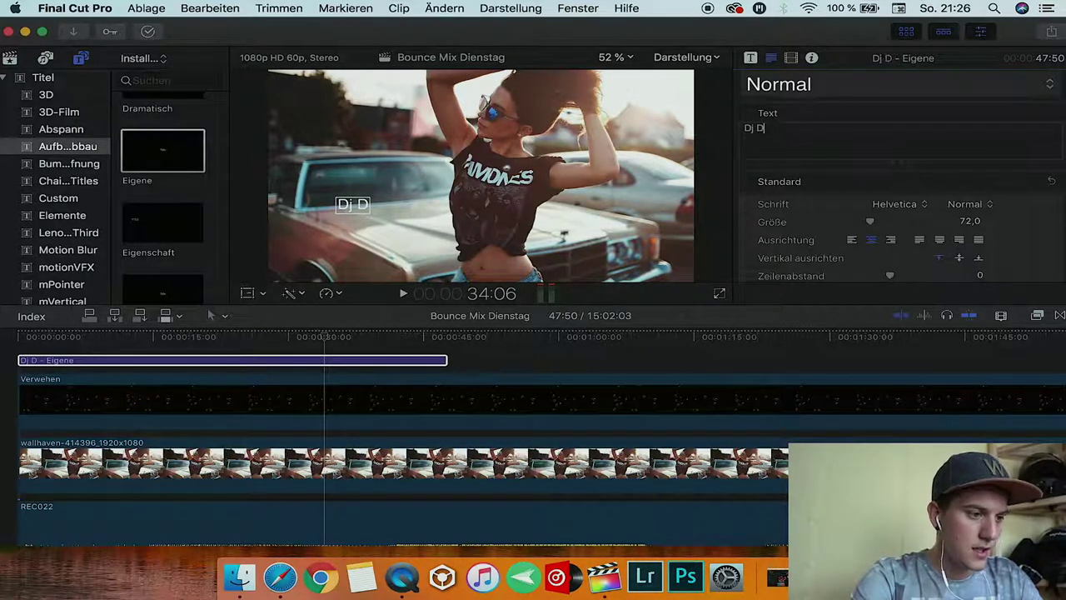
pyautogui.write('ominguez')
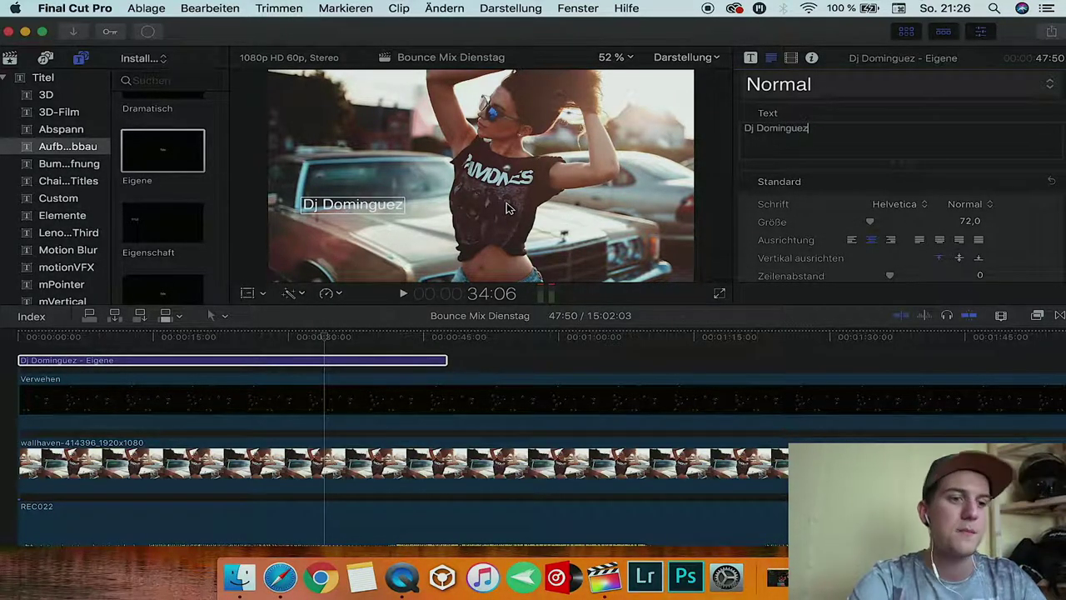
pyautogui.click(894, 208)
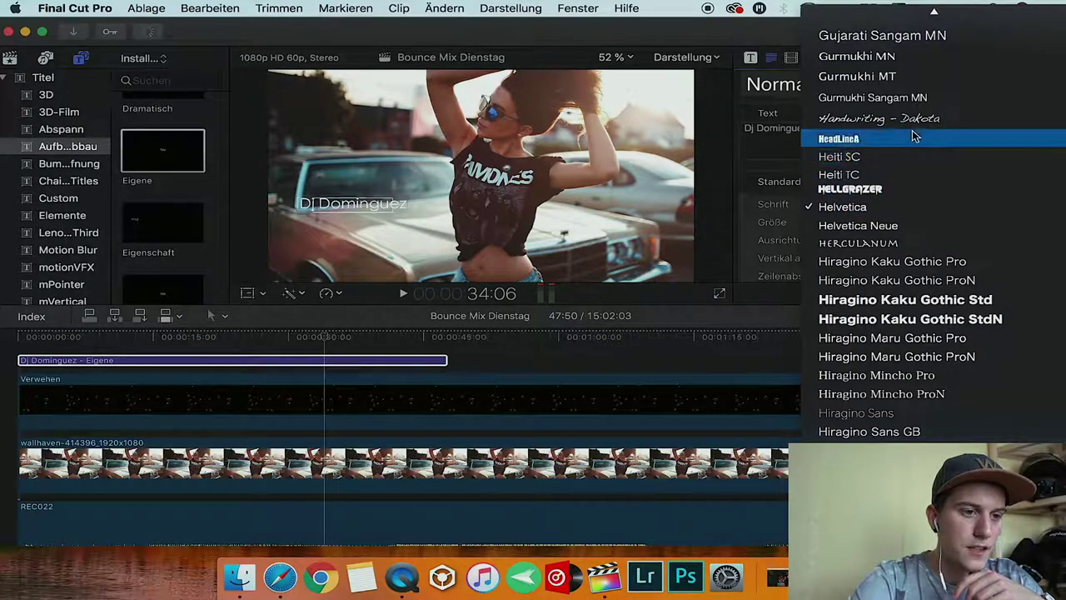
pyautogui.scroll(5, 914, 137)
pyautogui.scroll(2, 914, 136)
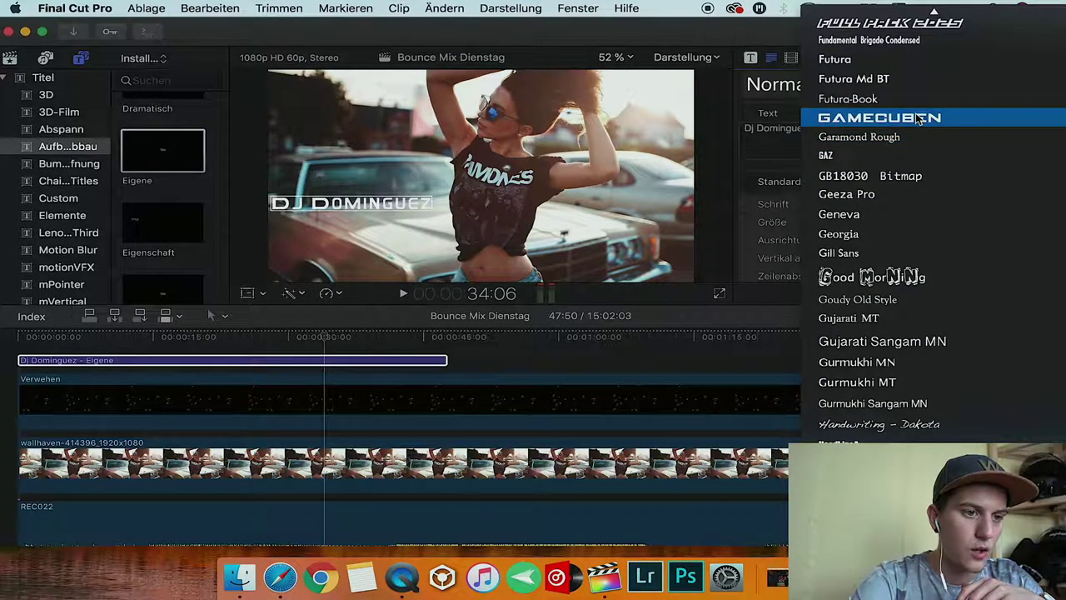
pyautogui.scroll(-1, 916, 118)
pyautogui.scroll(-4, 916, 117)
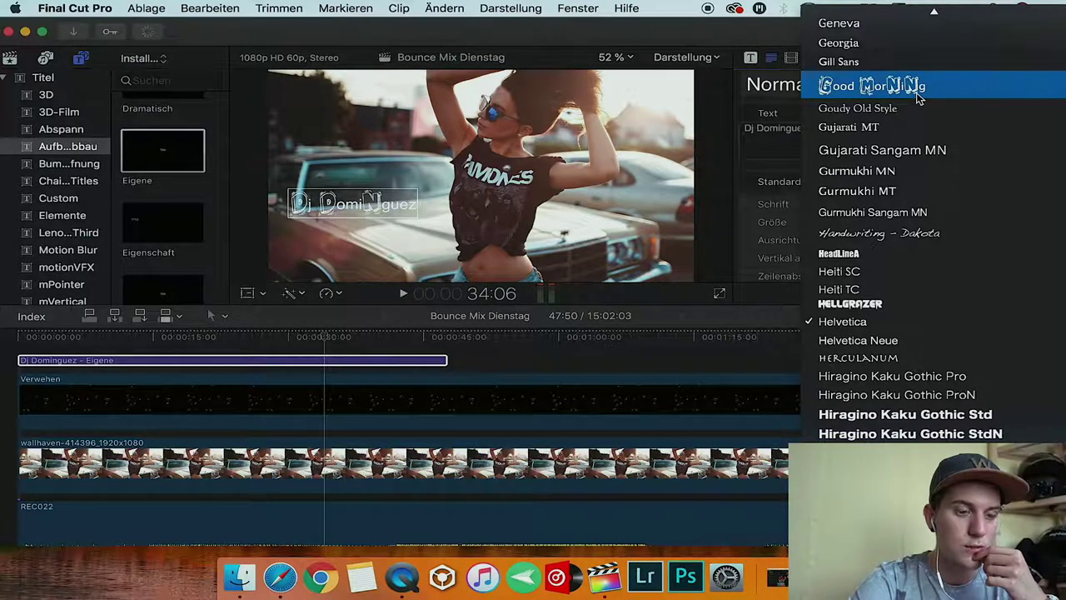
pyautogui.scroll(-2, 918, 97)
pyautogui.scroll(-3, 918, 97)
pyautogui.scroll(-3, 917, 98)
pyautogui.scroll(-3, 918, 97)
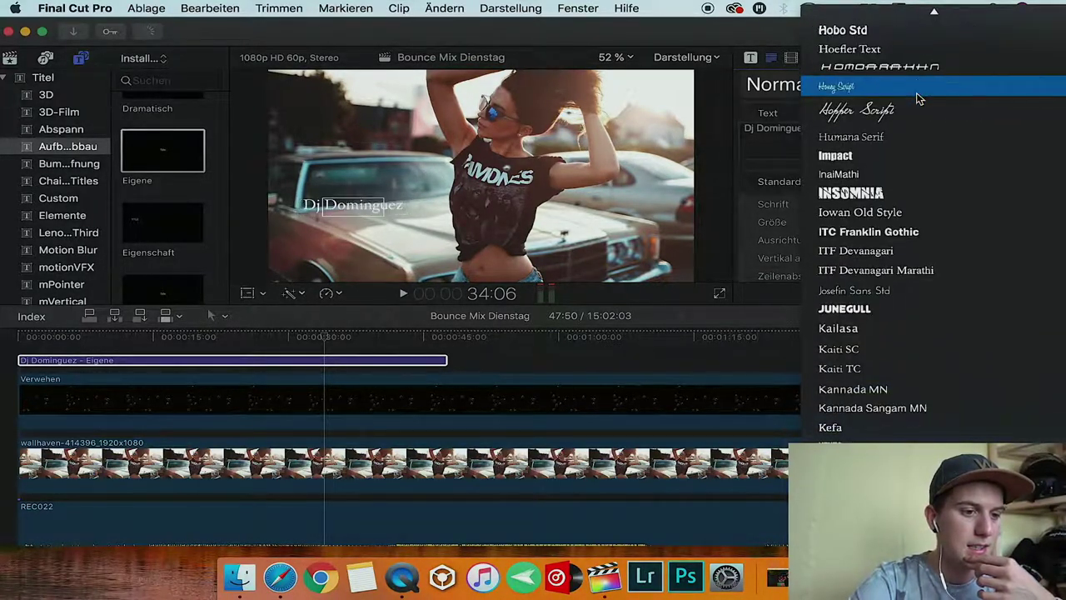
pyautogui.scroll(-1, 916, 98)
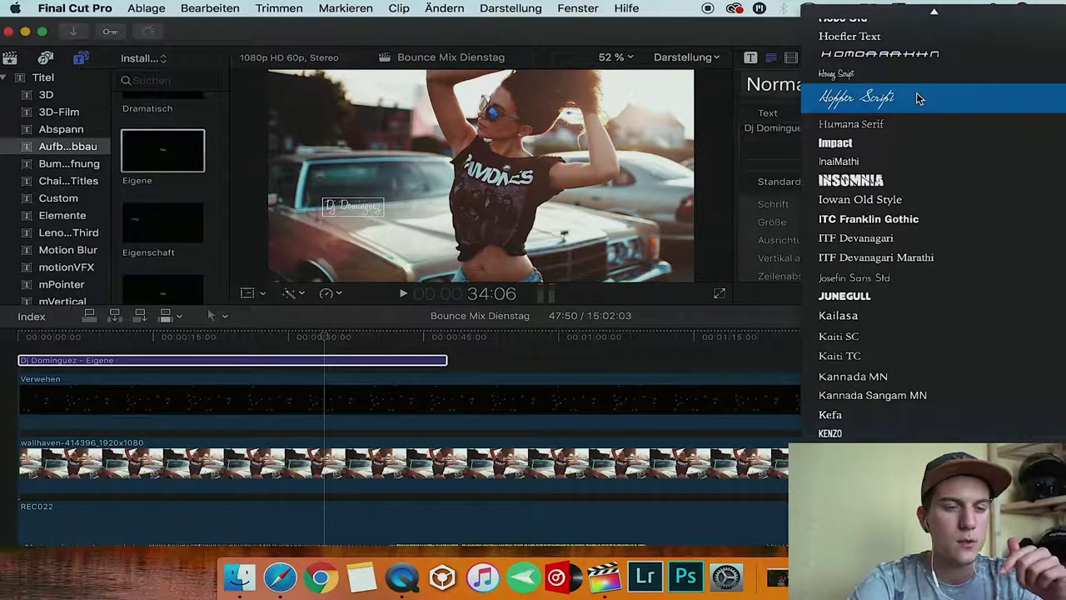
pyautogui.scroll(-2, 908, 113)
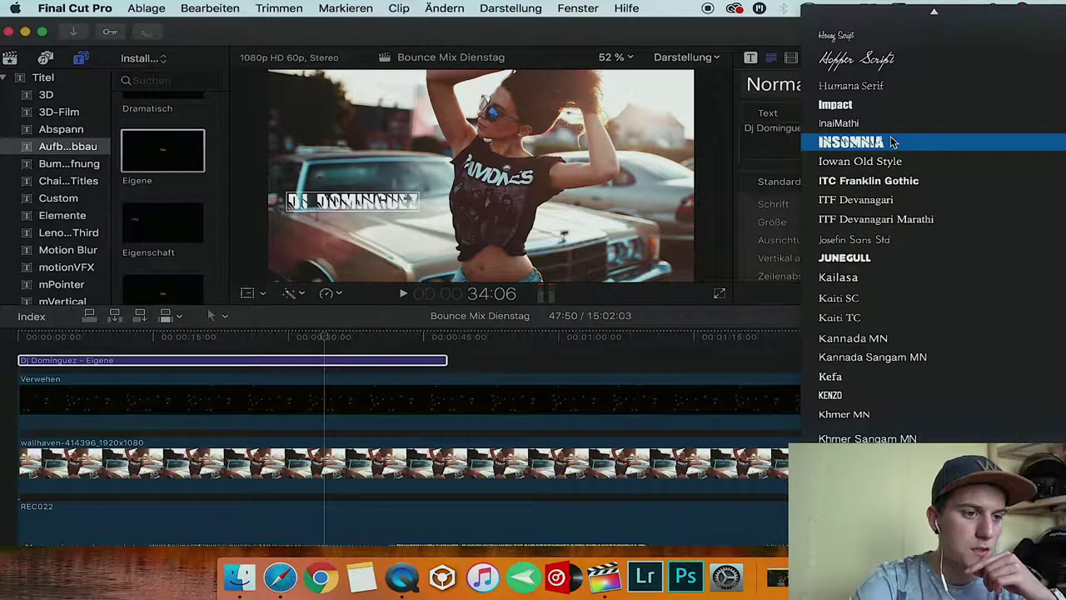
pyautogui.scroll(-1, 891, 146)
pyautogui.scroll(-5, 888, 157)
pyautogui.scroll(-3, 888, 152)
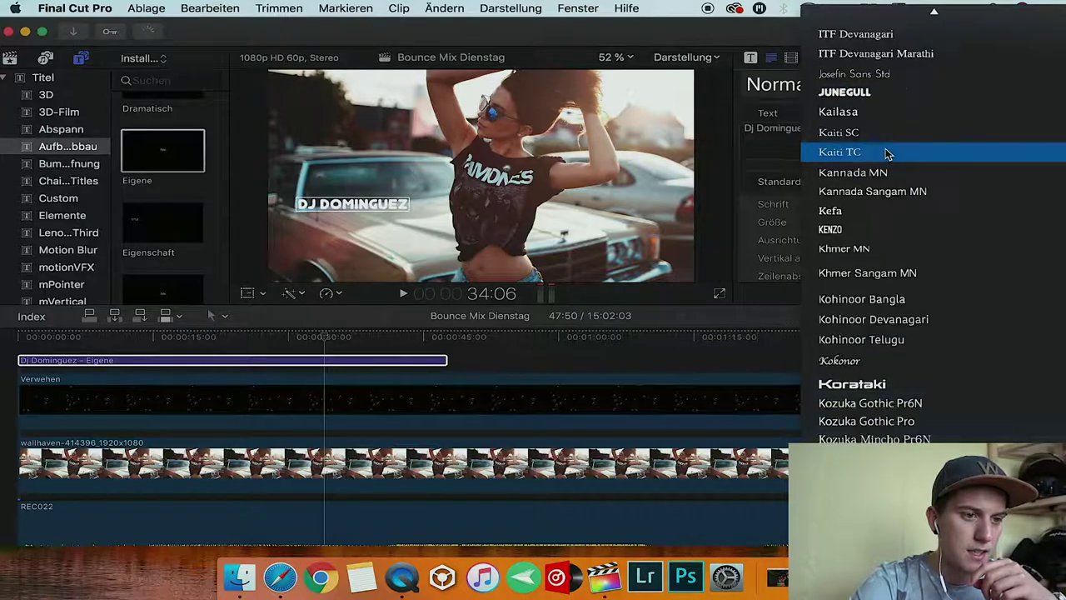
pyautogui.scroll(-6, 888, 149)
pyautogui.scroll(-2, 843, 316)
pyautogui.scroll(-6, 843, 317)
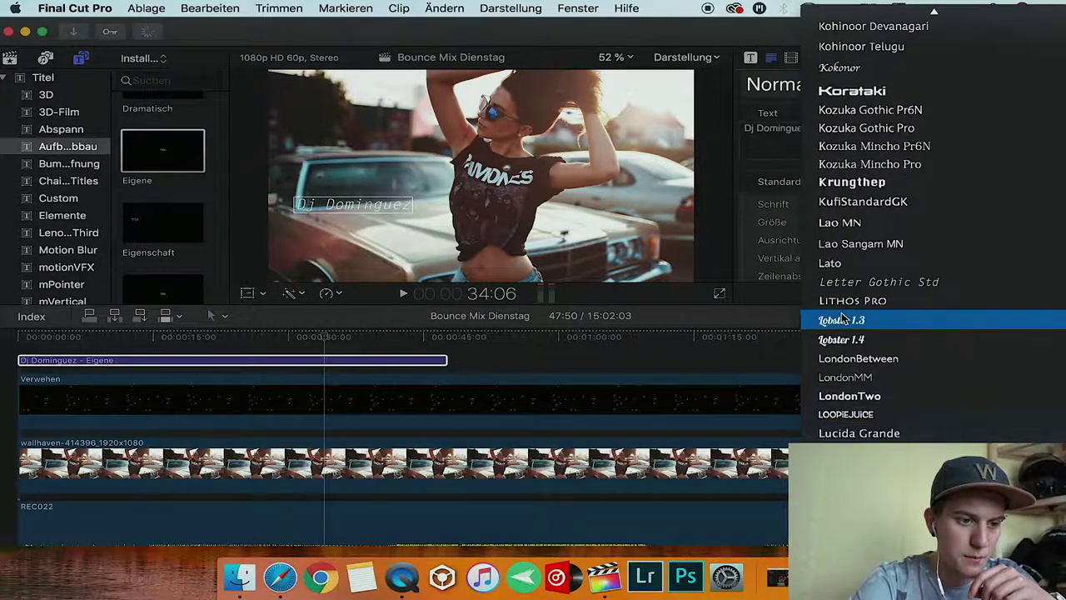
pyautogui.scroll(-1, 843, 317)
pyautogui.scroll(-5, 843, 317)
pyautogui.scroll(-5, 843, 317)
pyautogui.scroll(-1, 843, 316)
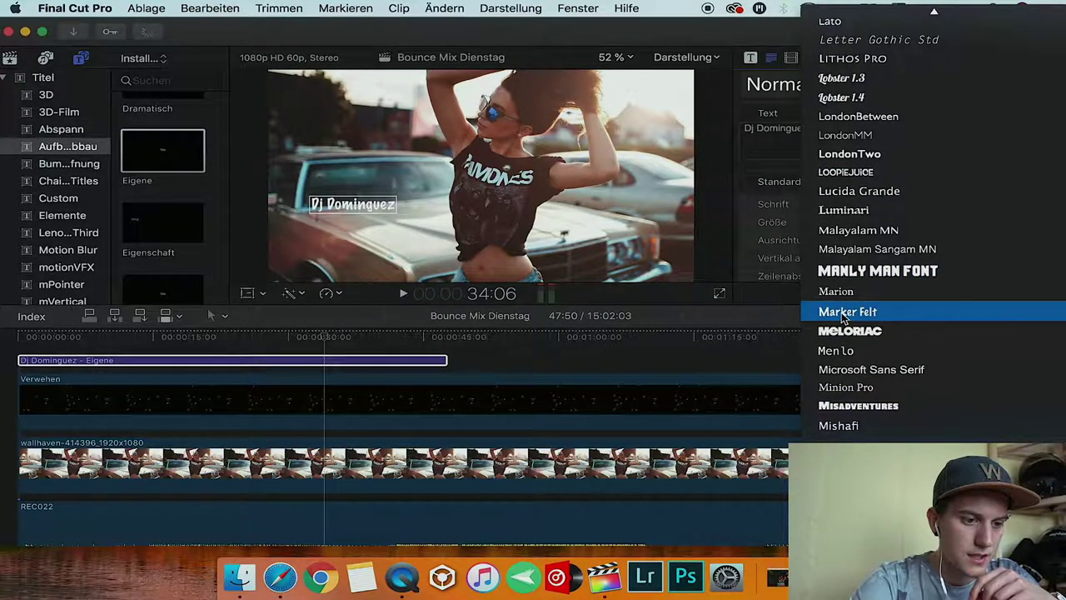
pyautogui.scroll(-7, 843, 316)
pyautogui.scroll(-4, 843, 317)
pyautogui.scroll(-8, 843, 316)
pyautogui.scroll(-8, 843, 316)
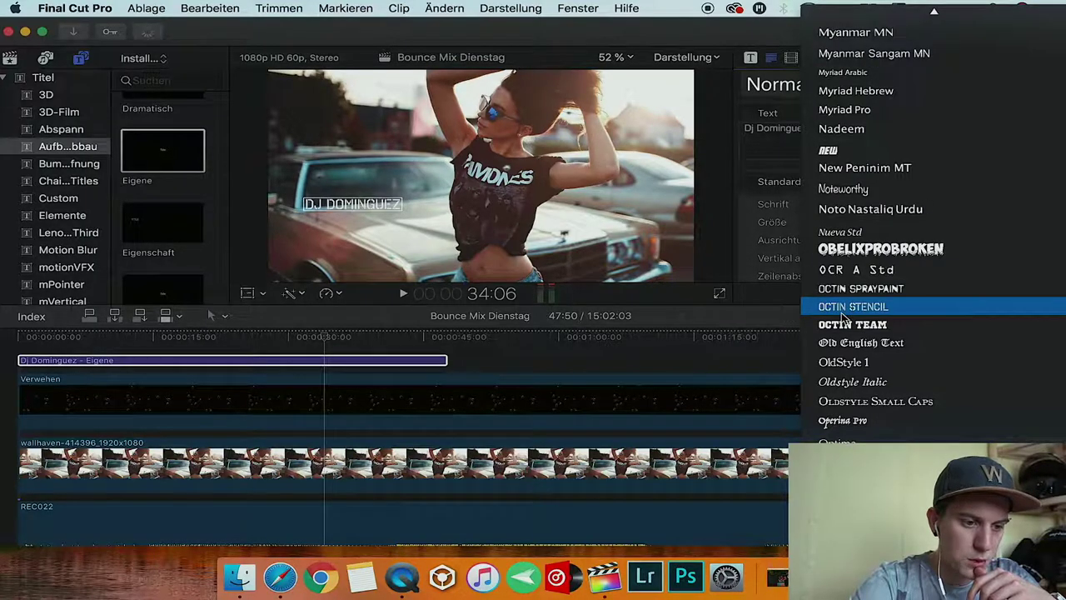
pyautogui.press('Escape')
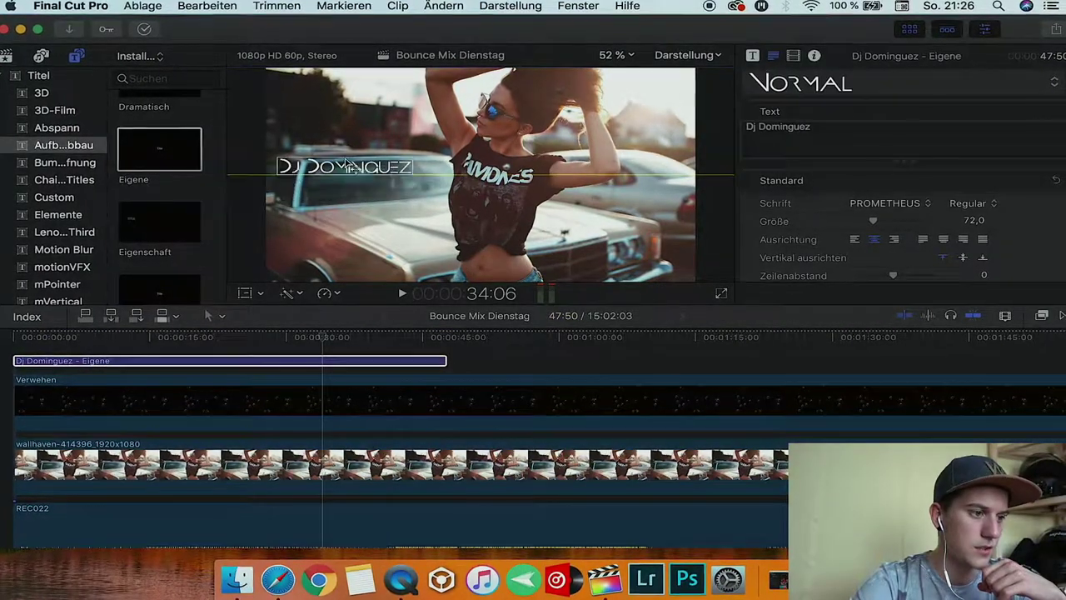
# Move the Dj Dominguez title up toward the upper left of the photo.
pyautogui.moveTo(348, 155)
pyautogui.mouseDown()
pyautogui.moveTo(346, 104)
pyautogui.moveTo(349, 119)
pyautogui.mouseUp()
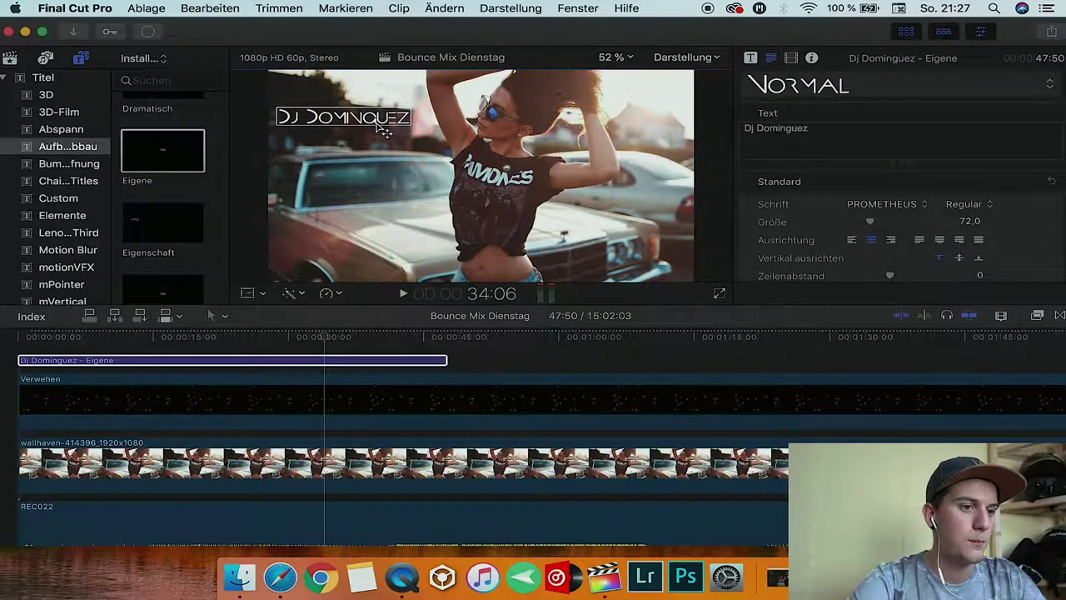
pyautogui.click(260, 358)
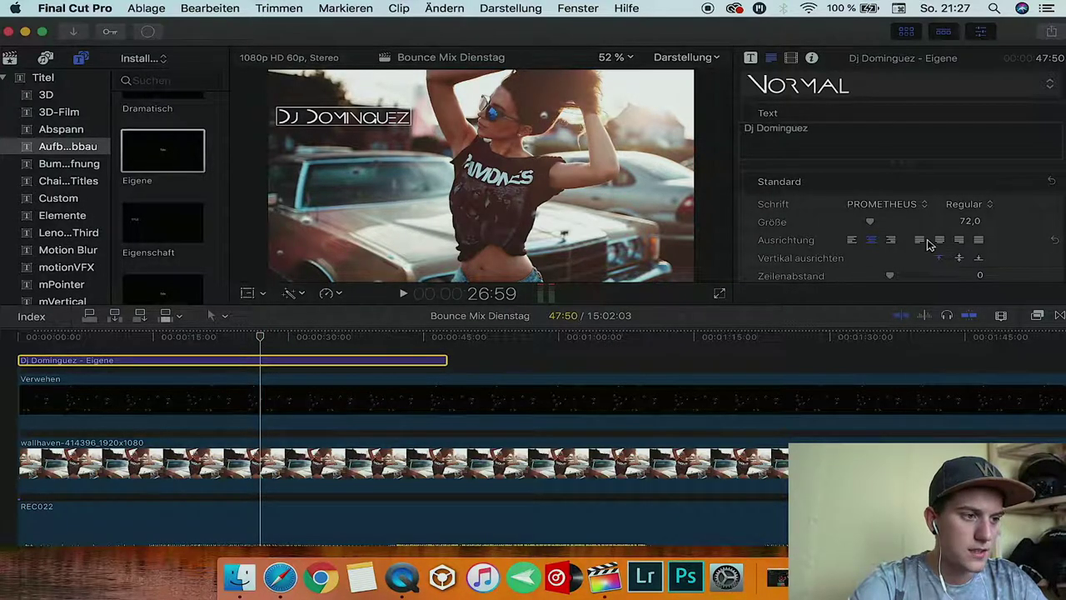
pyautogui.scroll(-2, 928, 243)
pyautogui.scroll(-3, 929, 243)
pyautogui.scroll(-3, 930, 244)
pyautogui.scroll(-2, 930, 245)
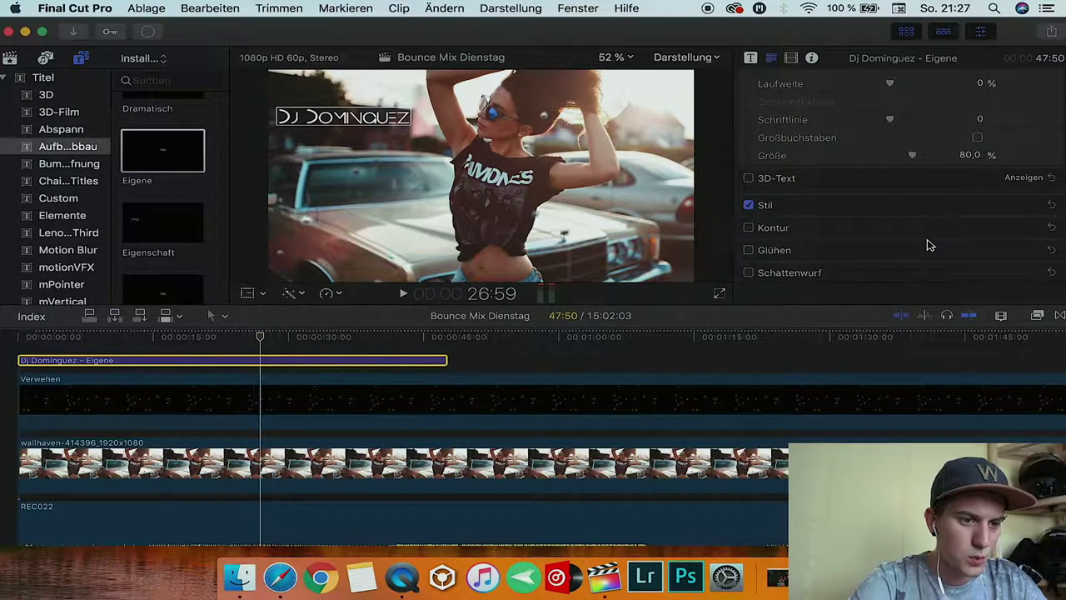
# Colour the title fill blue and stretch its clip to the project's end.
pyautogui.click(1011, 208)
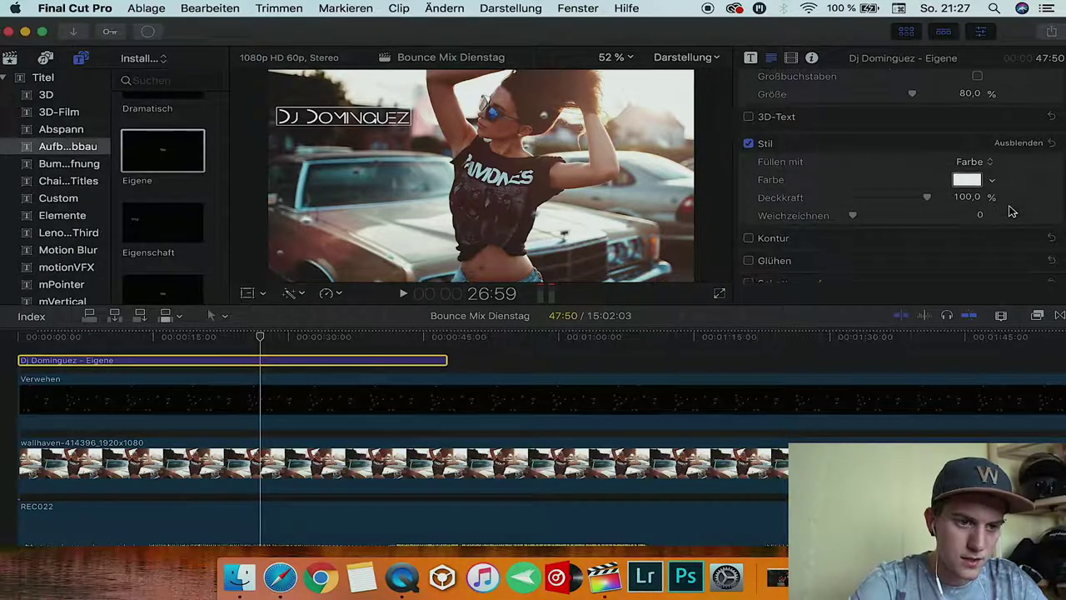
pyautogui.click(966, 180)
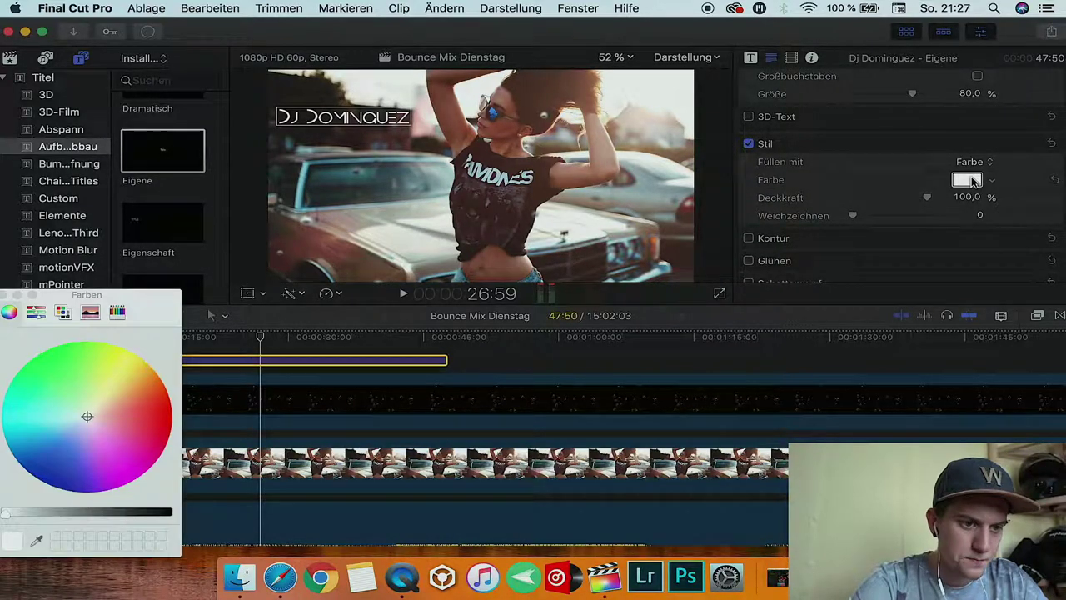
pyautogui.click(113, 384)
pyautogui.moveTo(106, 379)
pyautogui.mouseDown()
pyautogui.moveTo(71, 450)
pyautogui.moveTo(57, 445)
pyautogui.mouseUp()
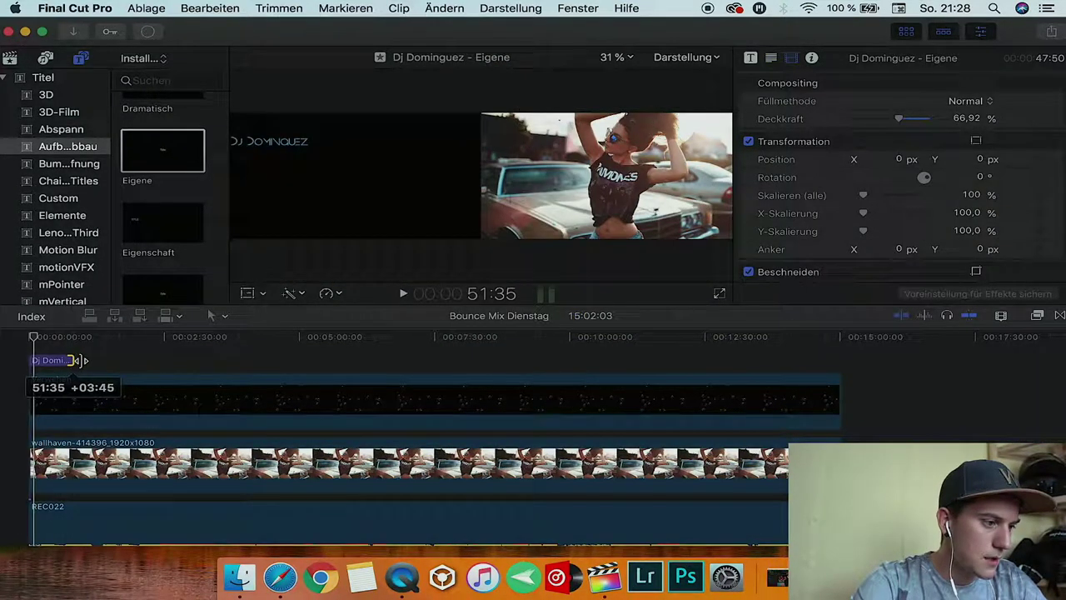
pyautogui.moveTo(125, 367); pyautogui.dragTo(837, 359)
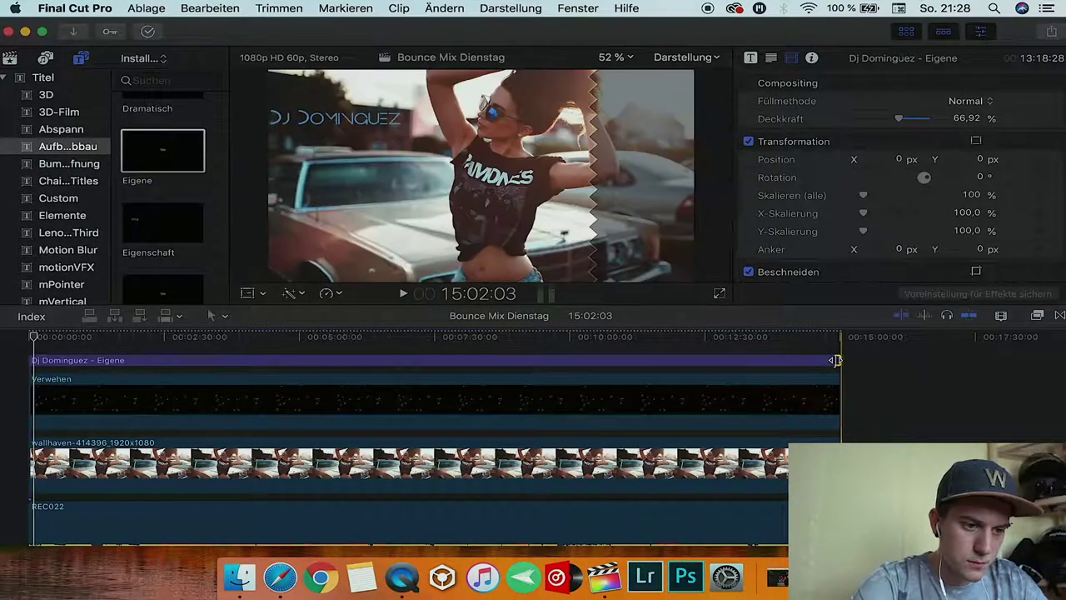
# Apply the TV Glitch Zoom In Flicker transition to the Dj Dominguez title clip.
pyautogui.click(310, 361)
pyautogui.write('6:16')
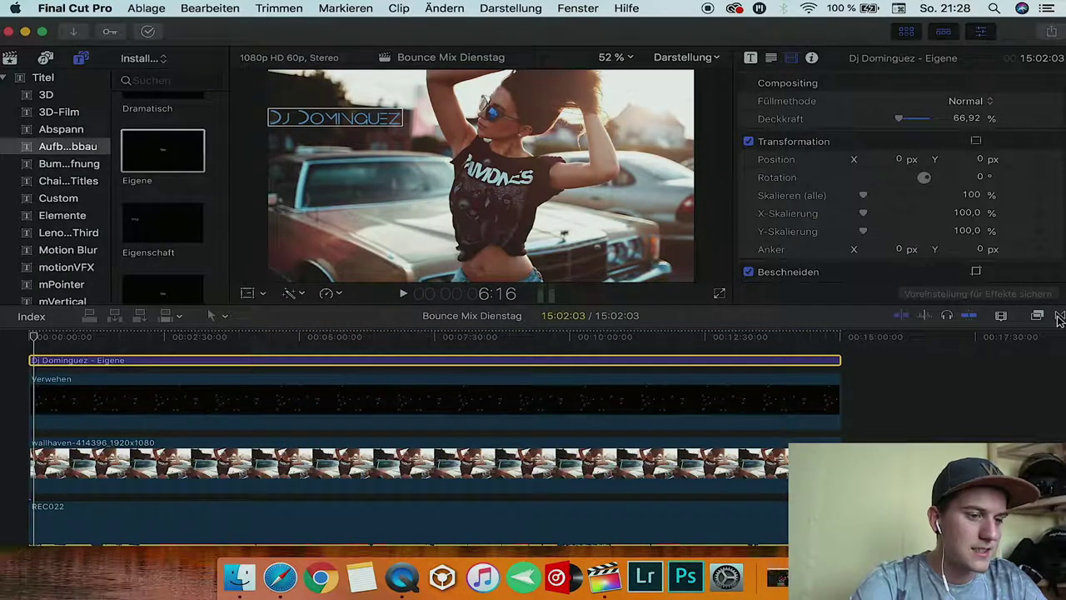
pyautogui.click(1060, 319)
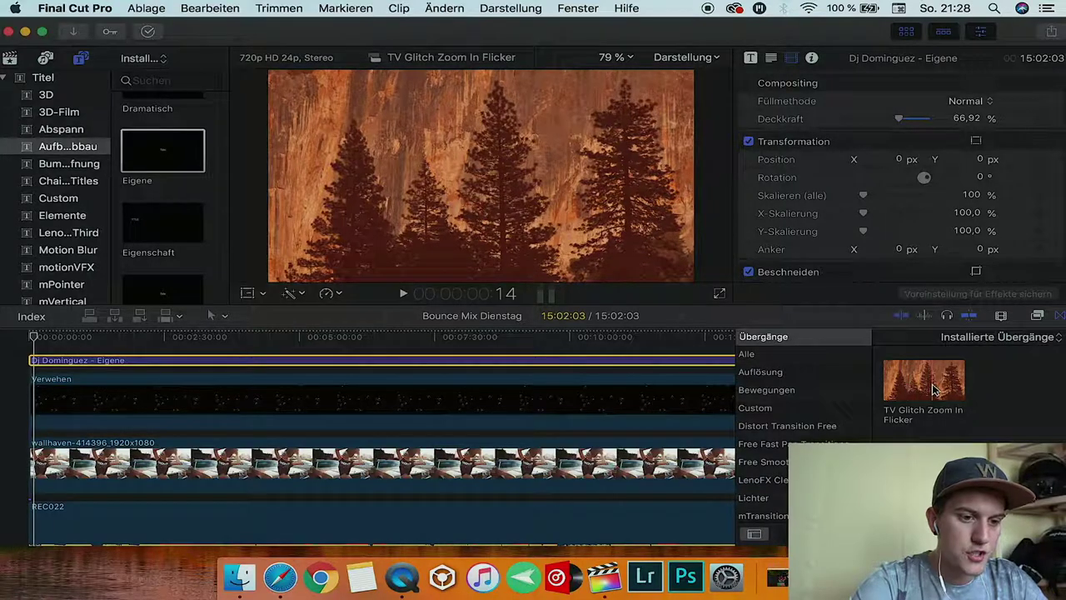
pyautogui.moveTo(910, 388); pyautogui.dragTo(173, 403)
pyautogui.moveTo(80, 373); pyautogui.dragTo(79, 370)
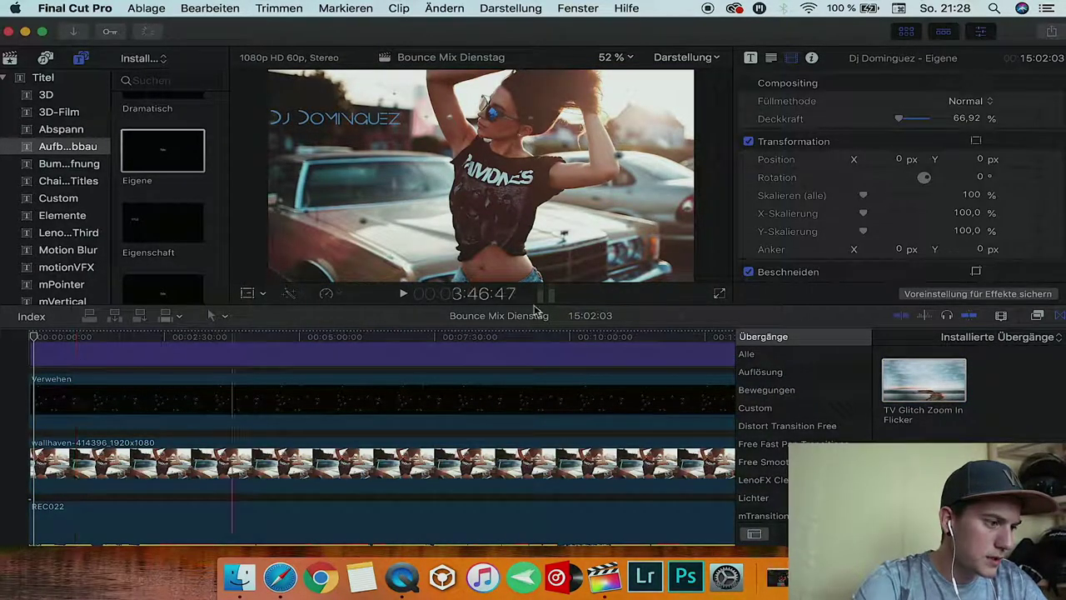
# Zoom the timeline in on the project start and play it to preview the transition.
pyautogui.click(1059, 316)
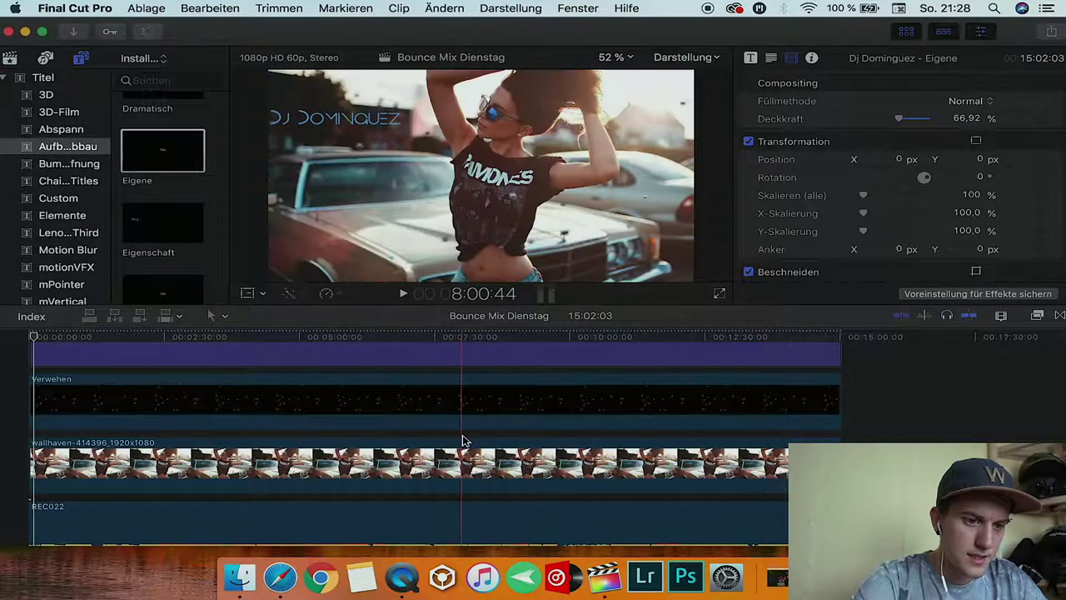
pyautogui.scroll(3, 460, 416)
pyautogui.press('super+equal')
pyautogui.press('super+equal')
pyautogui.press('super+equal')
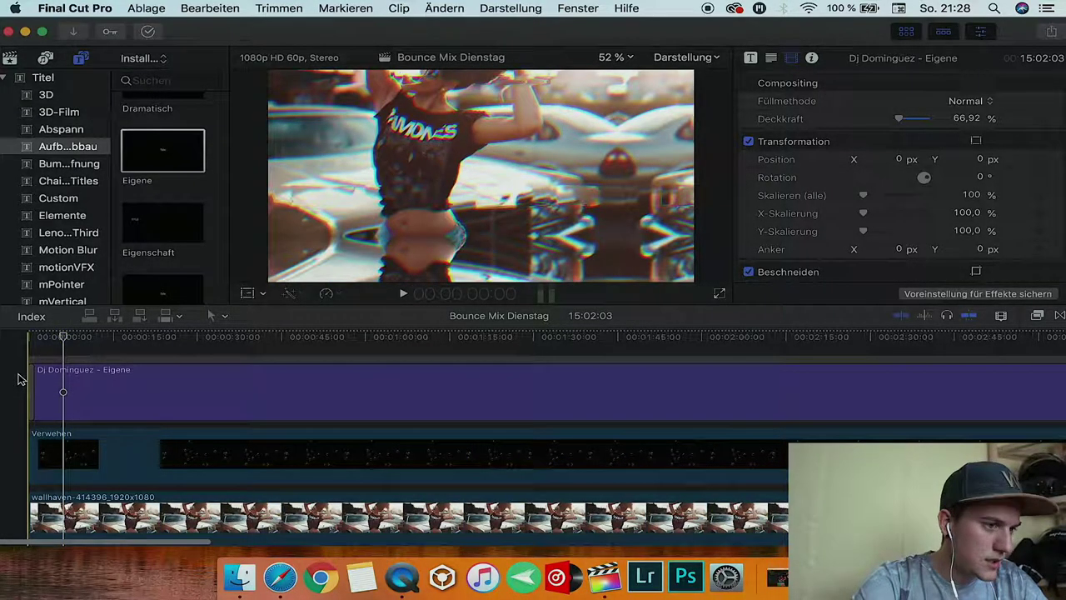
pyautogui.press('space')
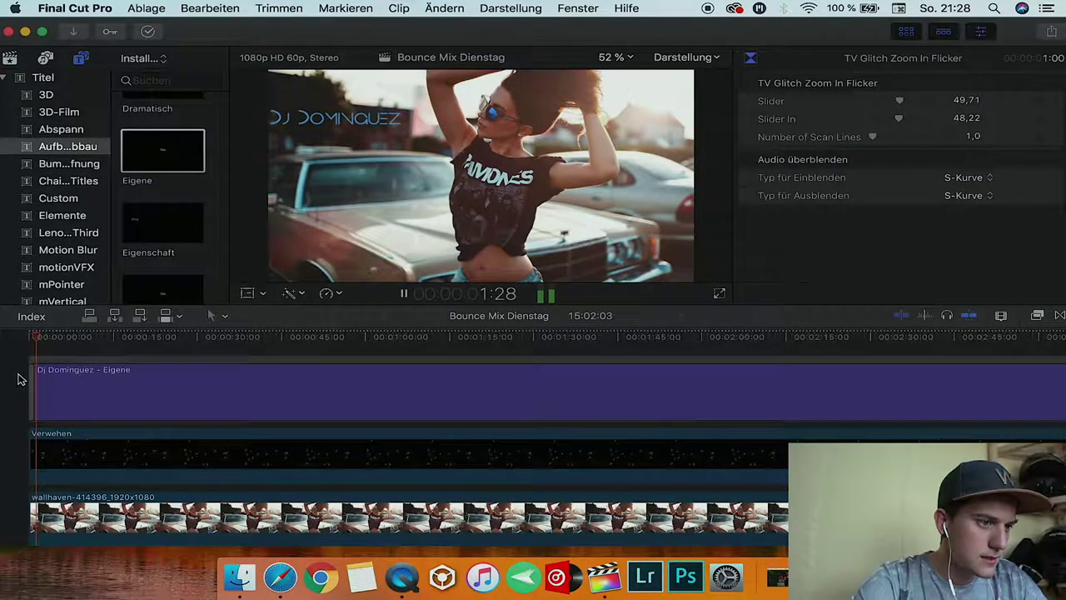
# Lengthen the glitch transition at the start of the title clip.
pyautogui.press('space')
pyautogui.click(59, 370)
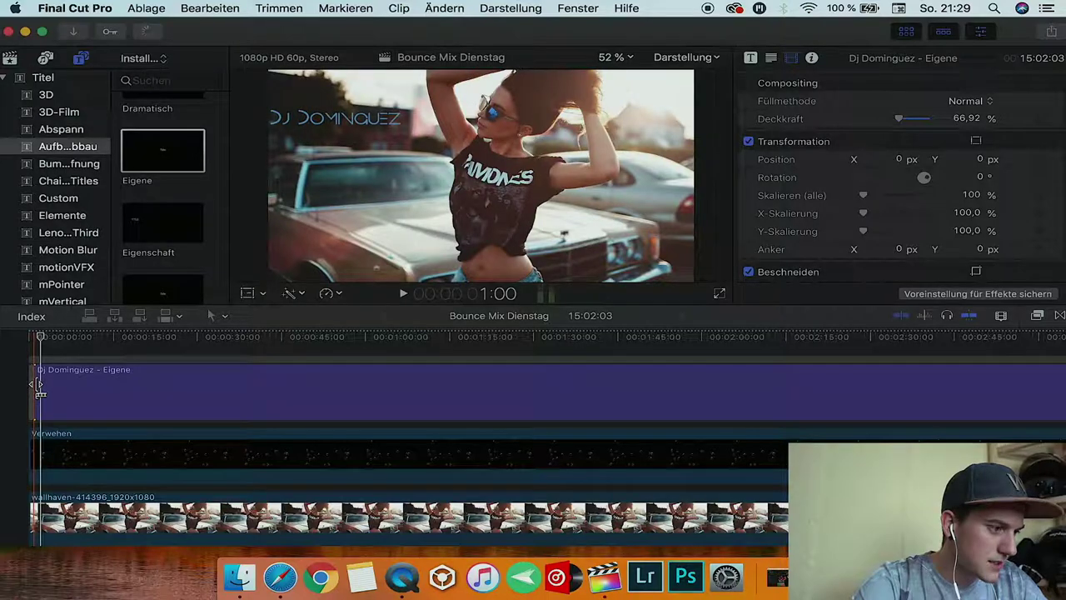
pyautogui.press('super+equal')
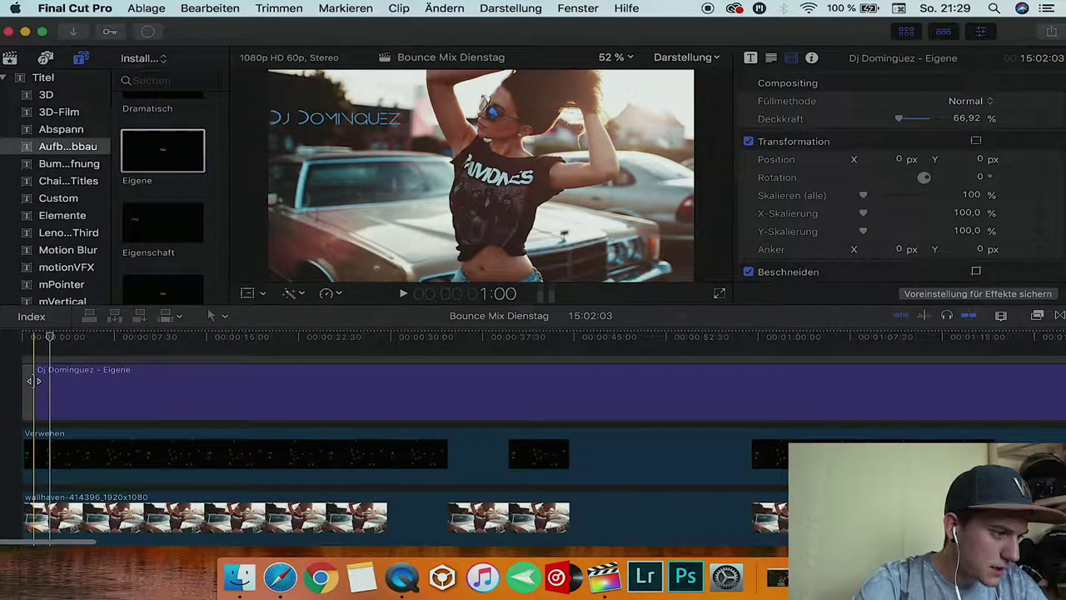
pyautogui.moveTo(33, 381); pyautogui.dragTo(47, 381)
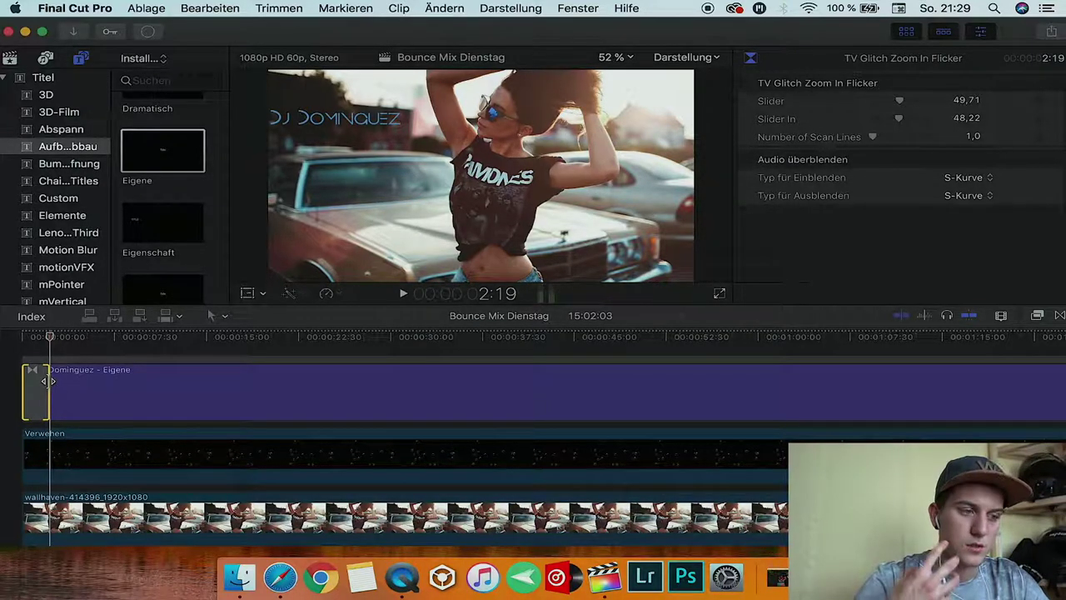
# Replay the project opening from the start to preview the longer glitch.
pyautogui.click(4, 377)
pyautogui.press('space')
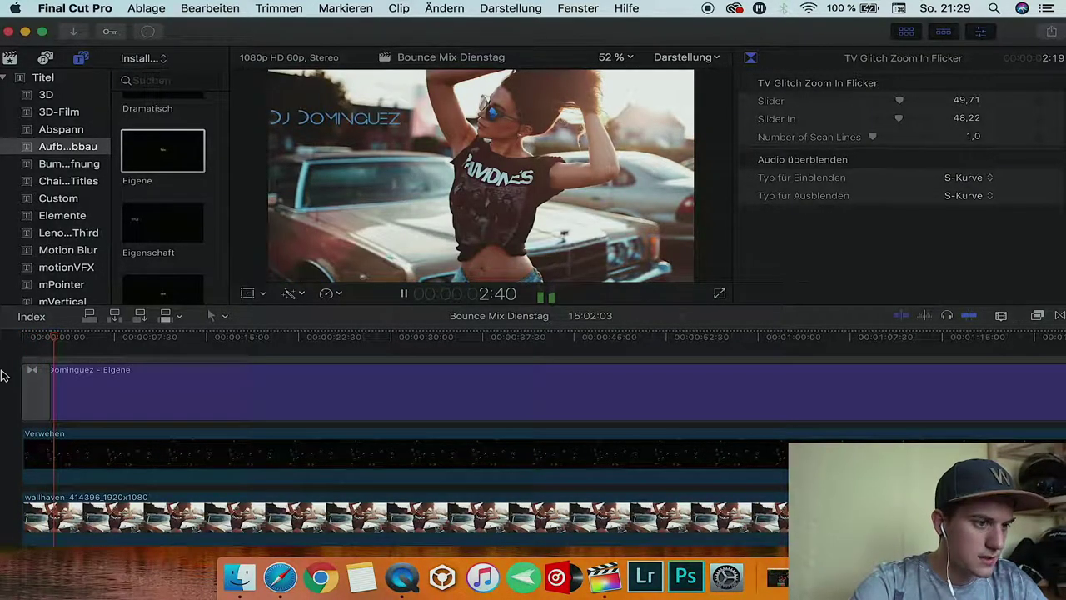
pyautogui.press('space')
# Select the title clip, scroll along the timeline, and open the Ablage menu.
pyautogui.click(93, 372)
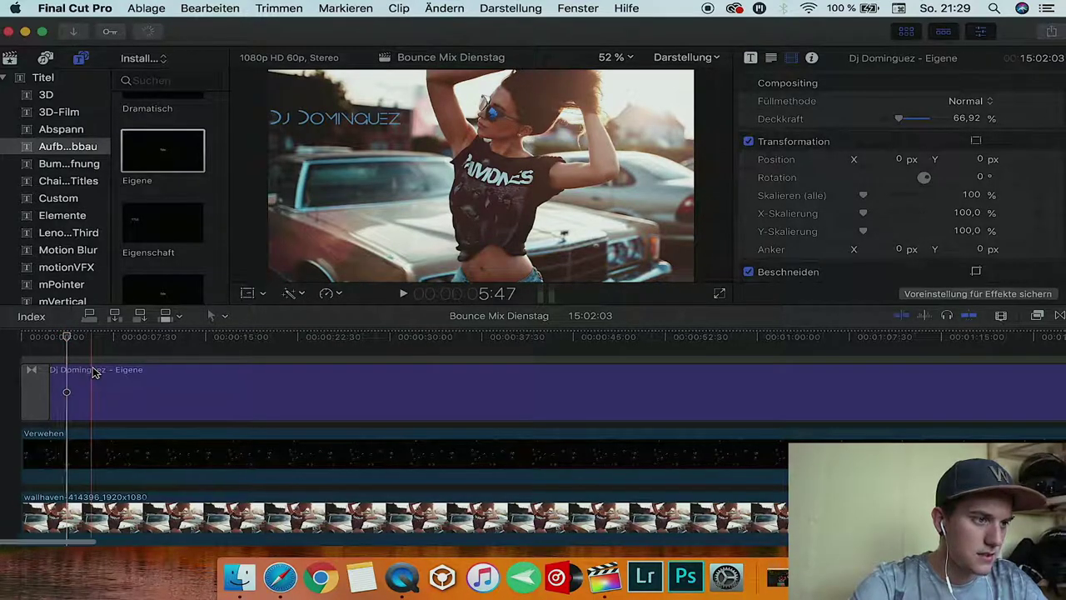
pyautogui.hscroll(15, 94, 372)
pyautogui.hscroll(15, 93, 373)
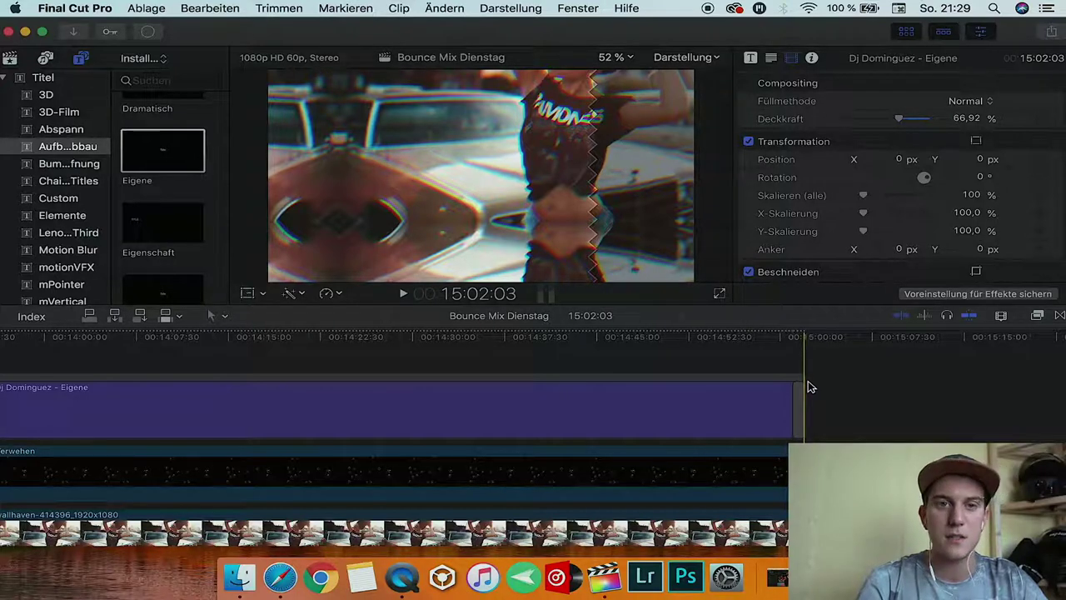
pyautogui.scroll(-5, 810, 386)
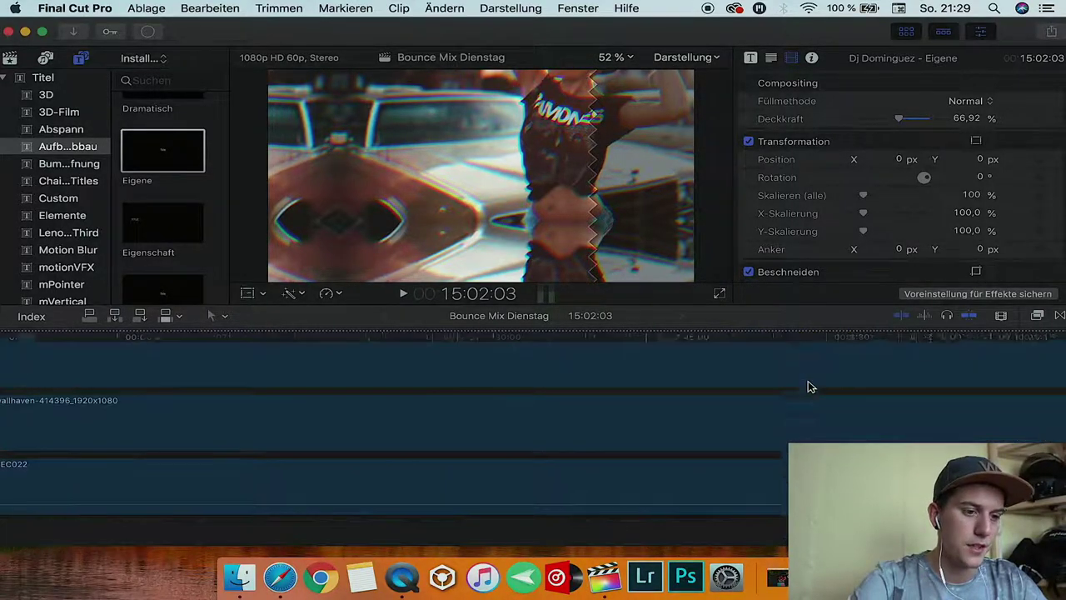
pyautogui.hscroll(-10, 811, 386)
pyautogui.hscroll(-15, 810, 386)
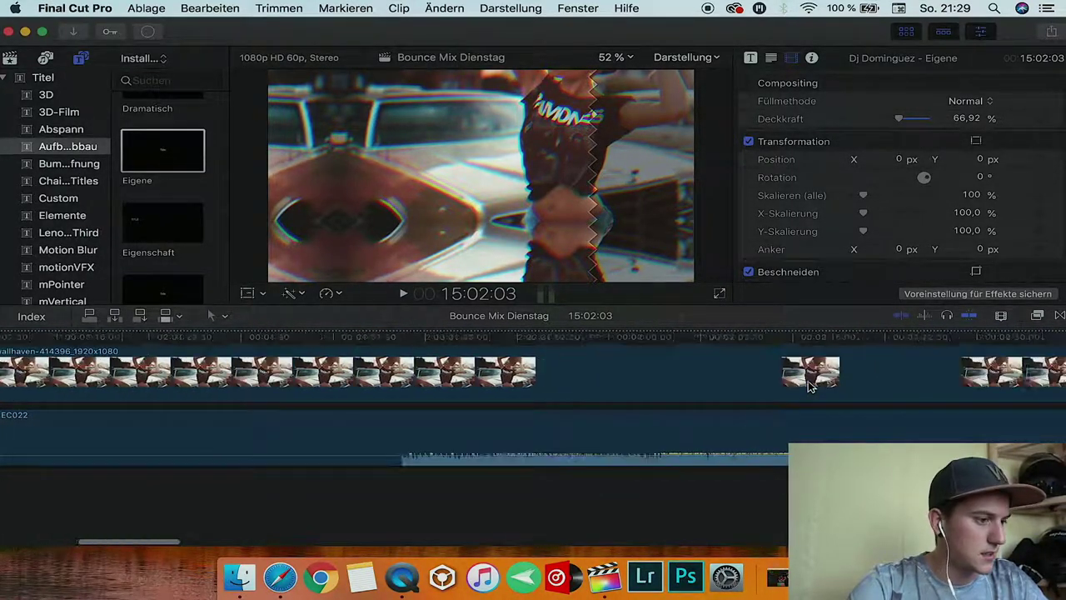
pyautogui.click(147, 8)
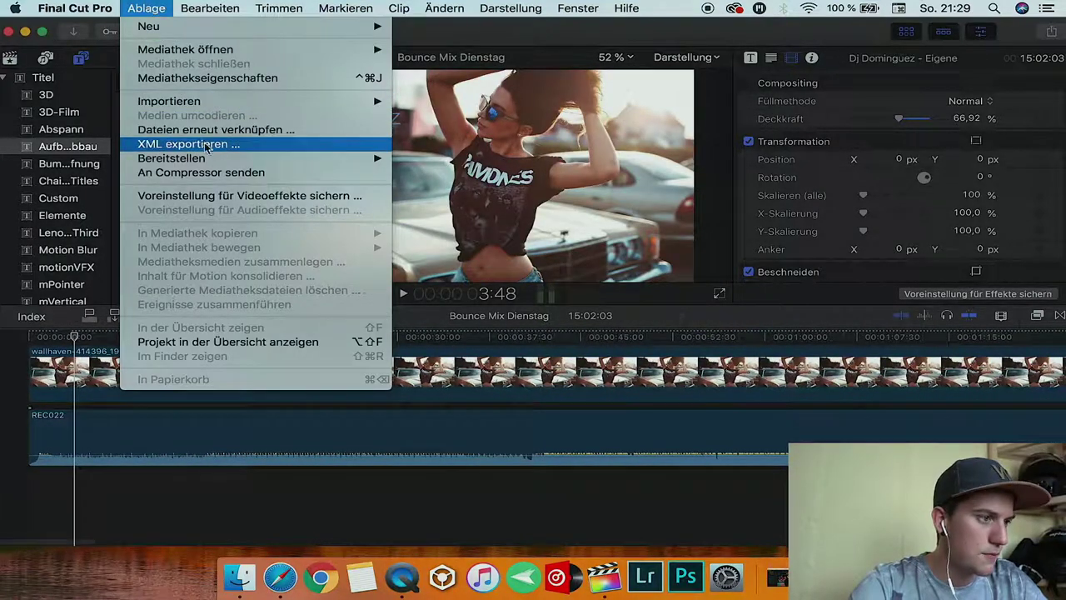
# Export via Datei exportieren, keeping Video und Audio with H.264, and continue to saving.
pyautogui.moveTo(212, 158)
pyautogui.click(434, 273)
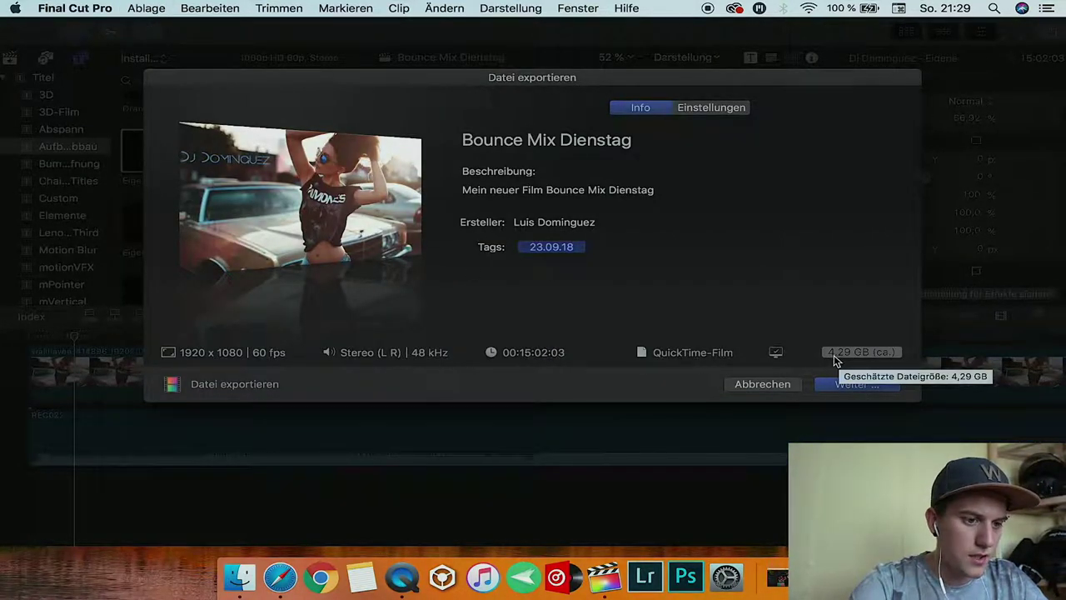
pyautogui.click(726, 108)
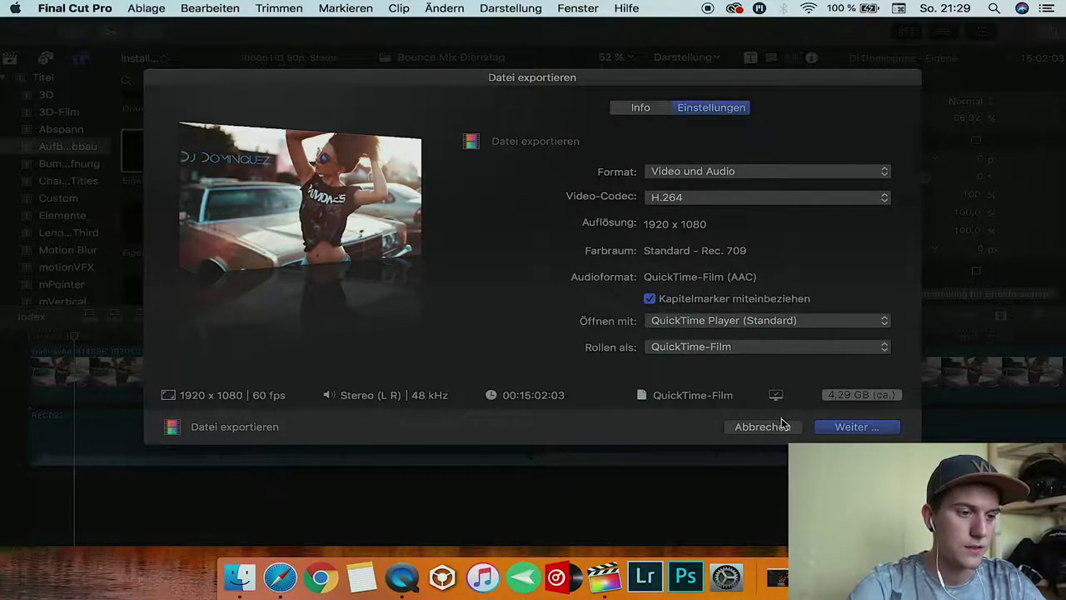
pyautogui.click(691, 197)
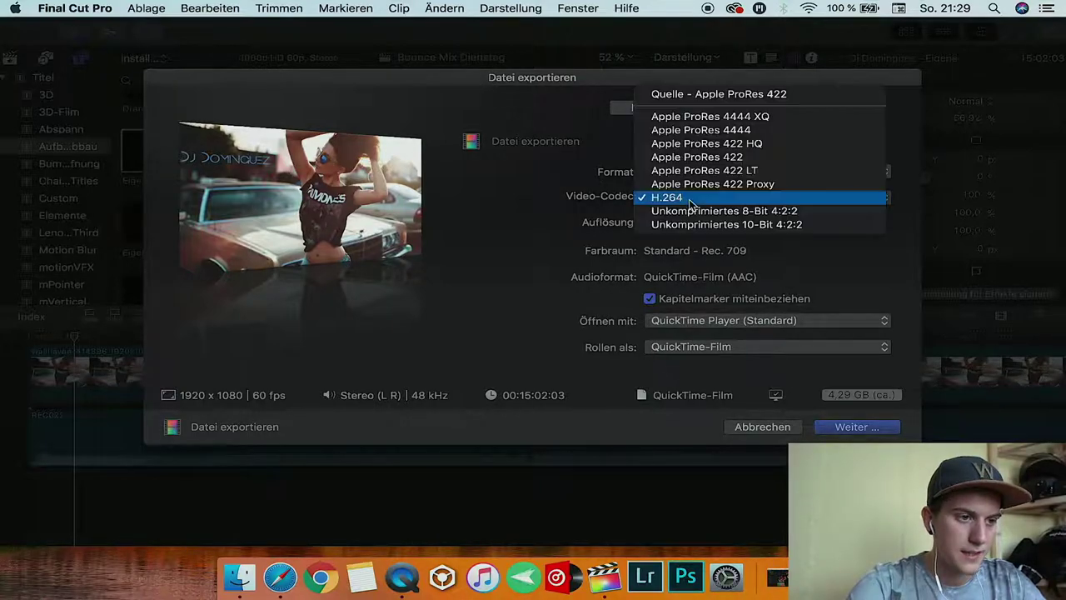
pyautogui.click(690, 200)
pyautogui.click(727, 171)
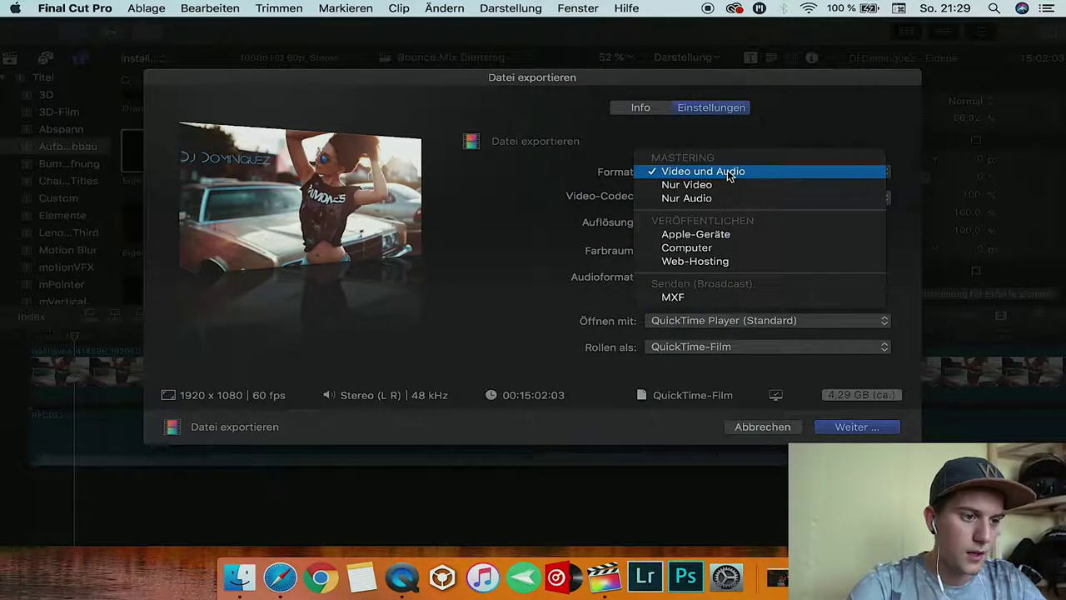
pyautogui.click(554, 173)
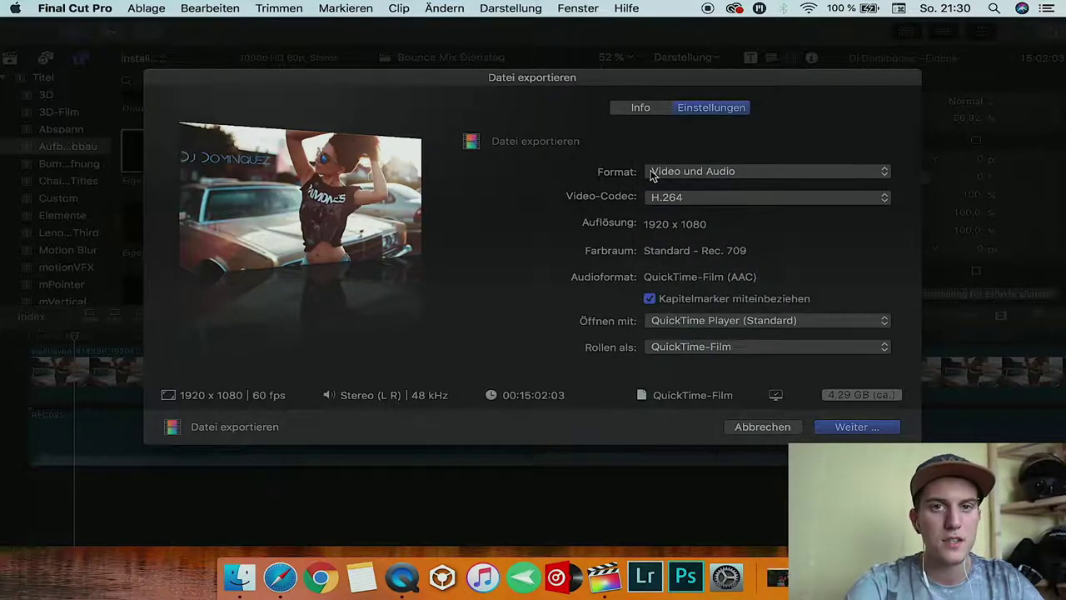
pyautogui.click(633, 107)
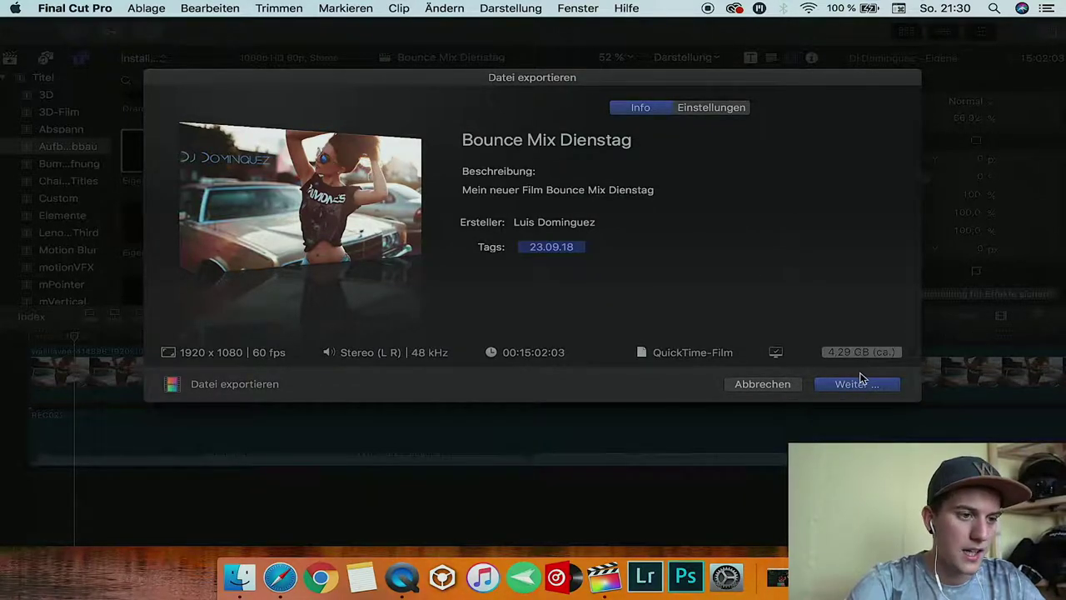
pyautogui.click(857, 386)
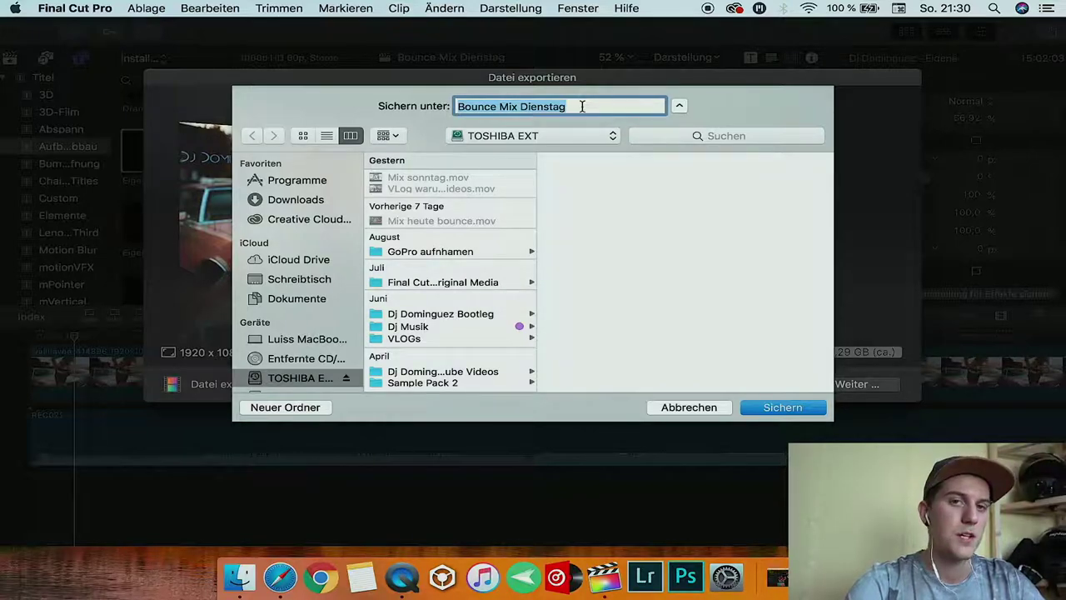
# Edit the Sichern unter file name, then cancel both the Save sheet and the export dialog.
pyautogui.press('Right')
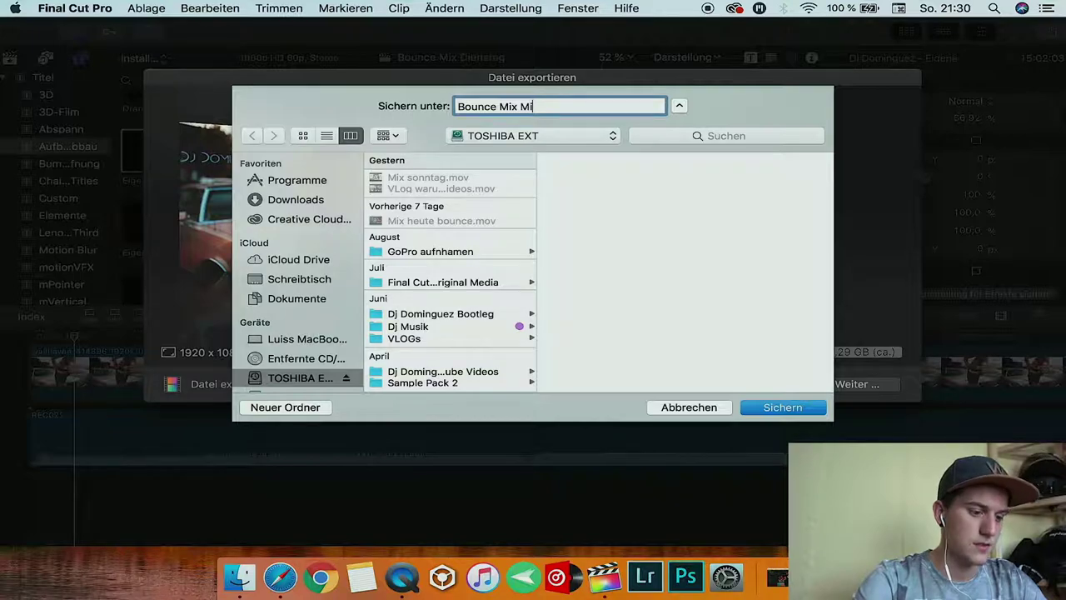
pyautogui.write('h')
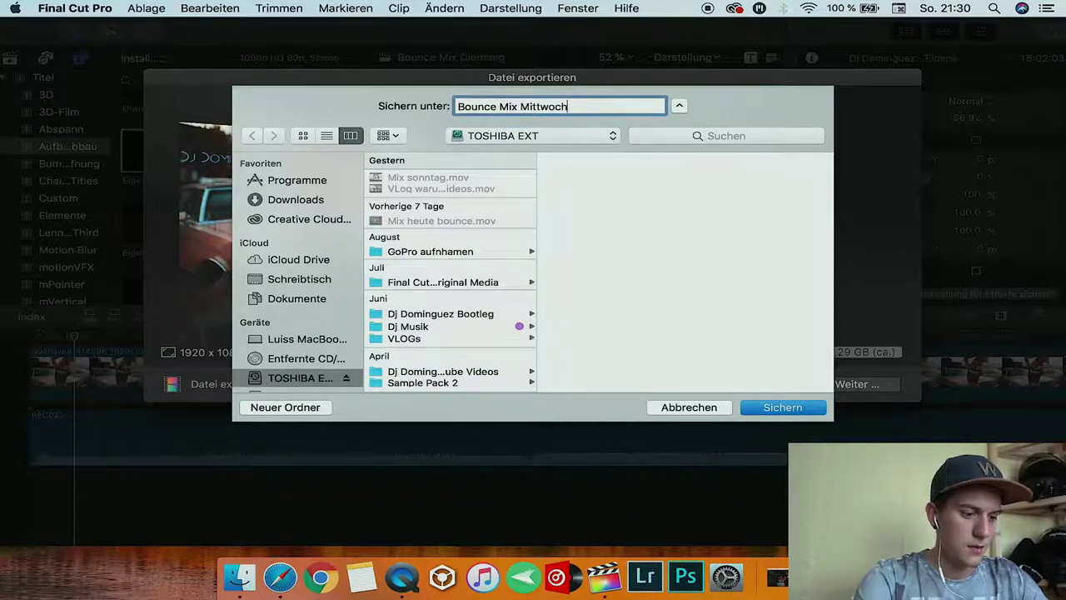
pyautogui.click(685, 407)
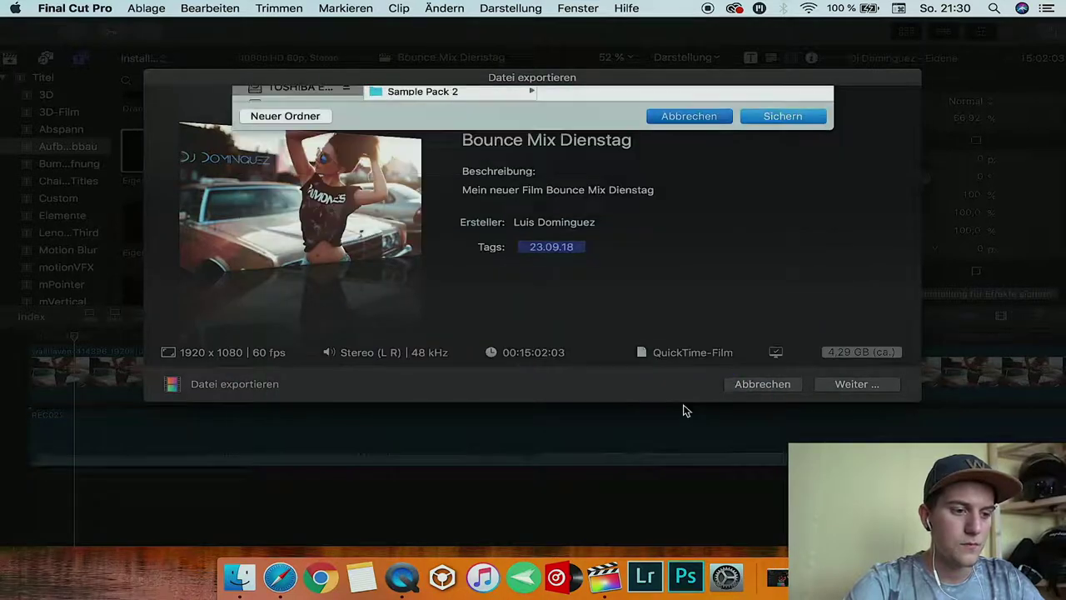
pyautogui.click(756, 384)
pyautogui.scroll(5, 755, 384)
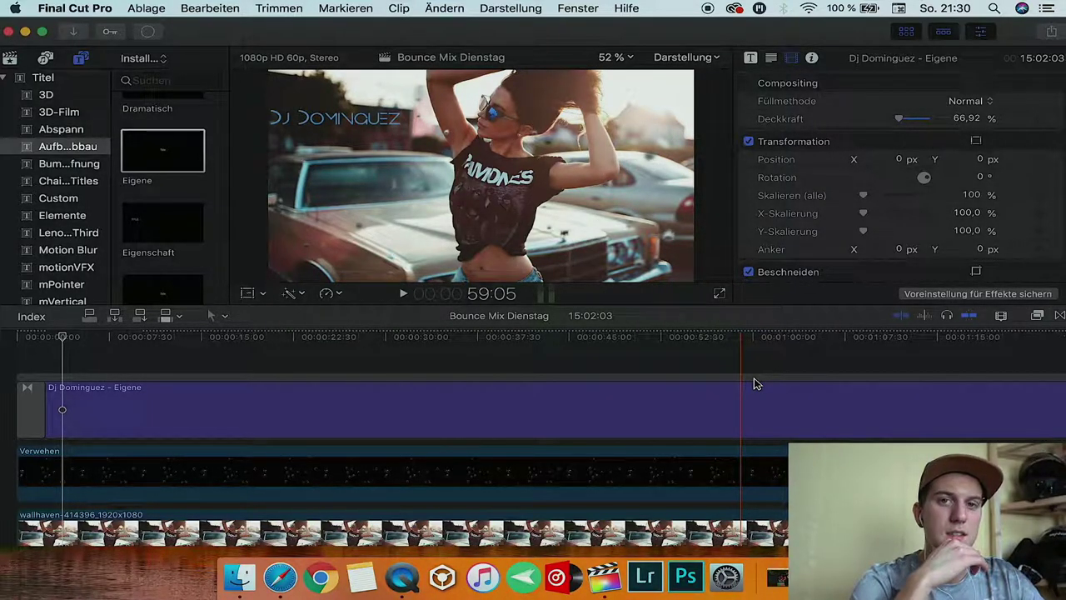
# Select the title's glitch transition to show Slider 49,71 and Slider In 48,22.
pyautogui.hscroll(-1, 754, 384)
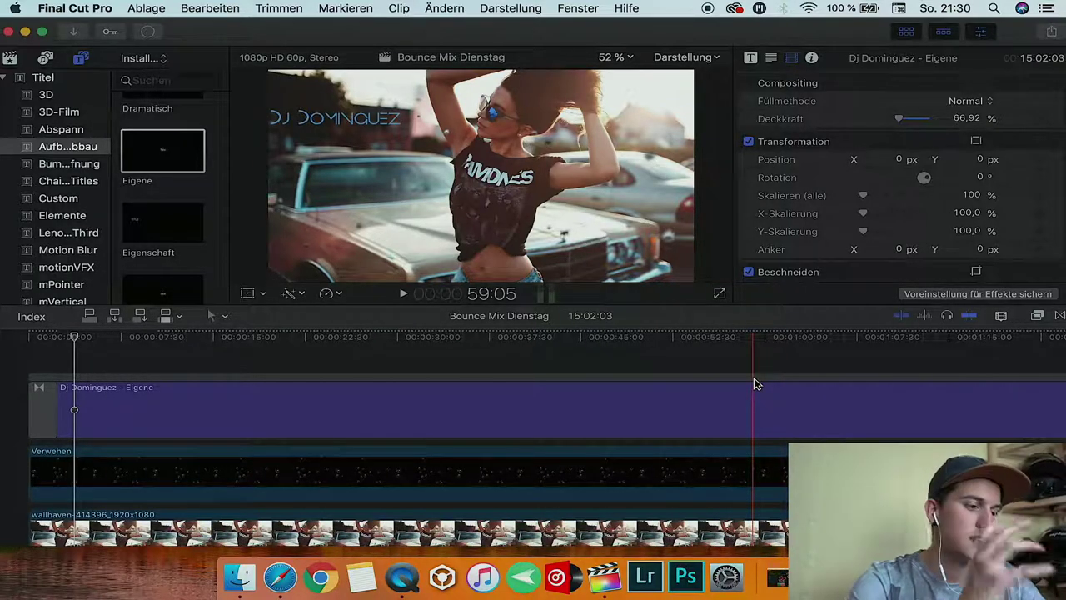
pyautogui.scroll(-1, 754, 384)
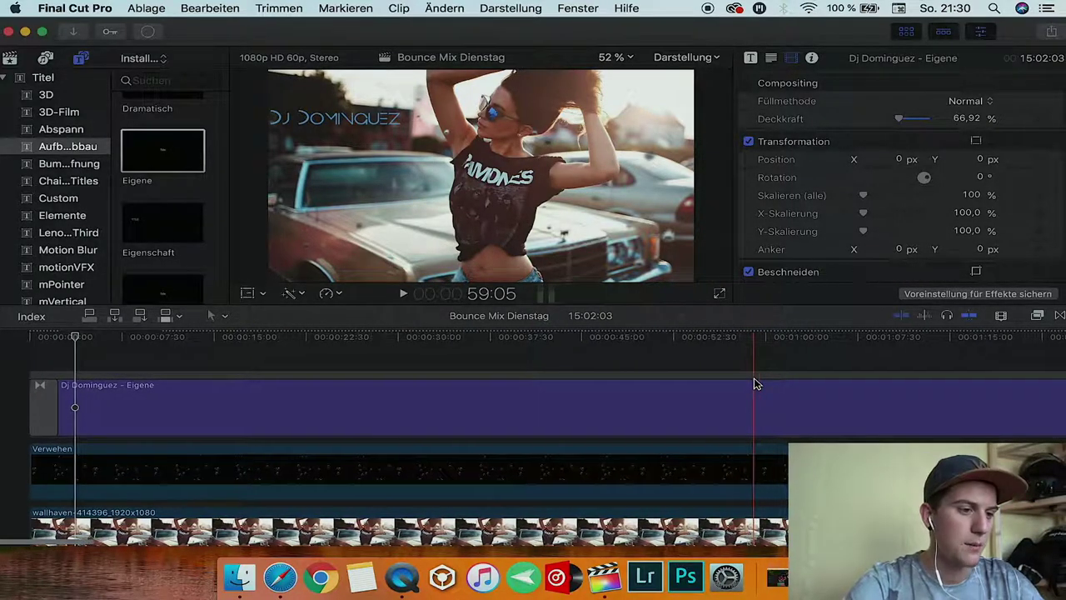
pyautogui.click(12, 388)
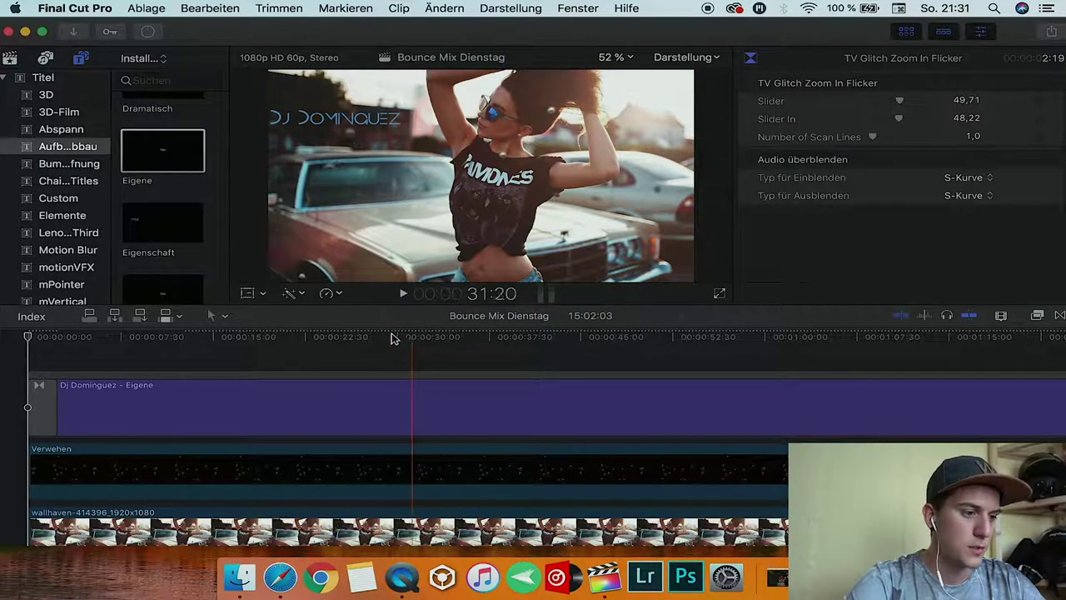
pyautogui.click(1062, 317)
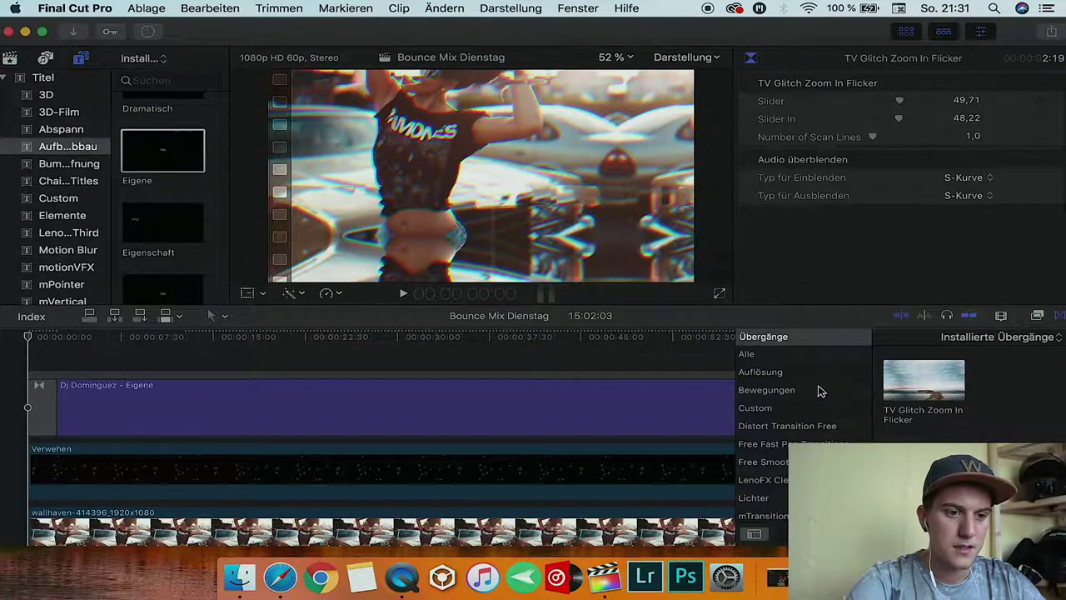
pyautogui.click(809, 355)
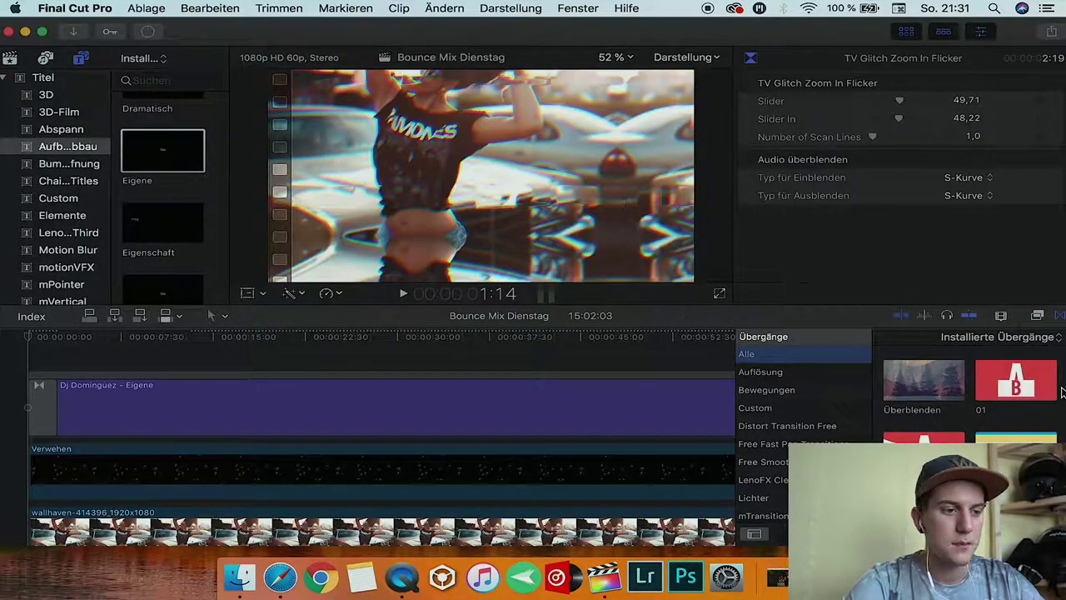
pyautogui.click(821, 391)
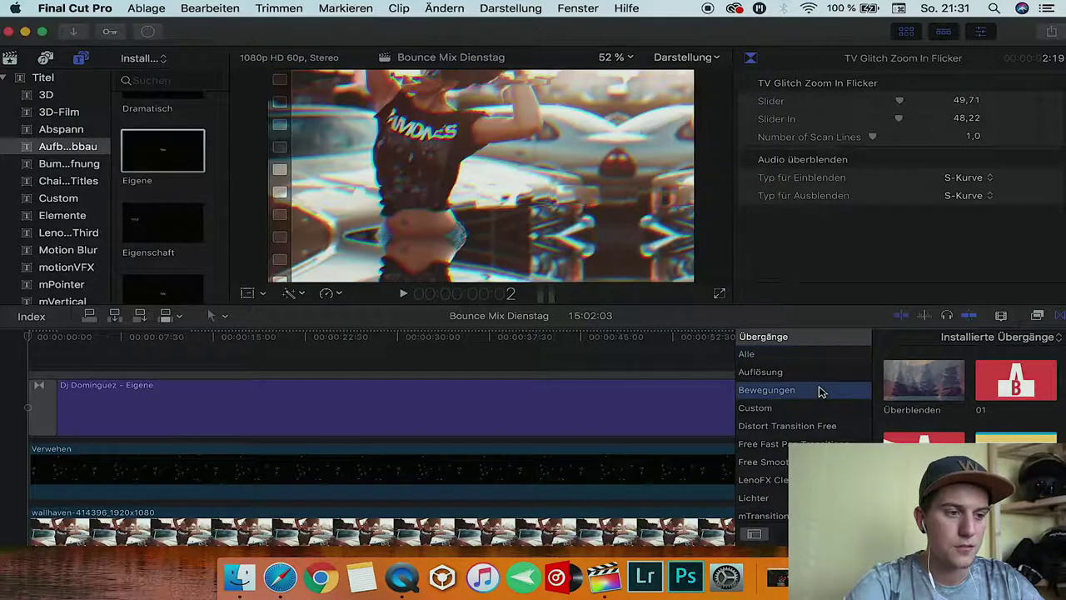
pyautogui.click(1058, 320)
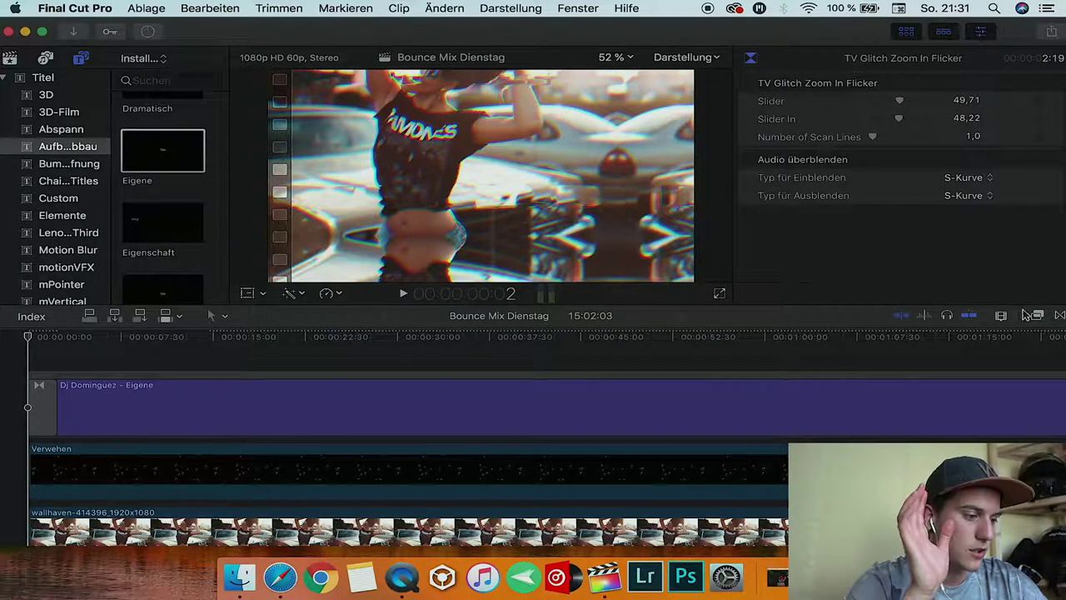
pyautogui.scroll(-2, 857, 422)
pyautogui.scroll(-3, 858, 419)
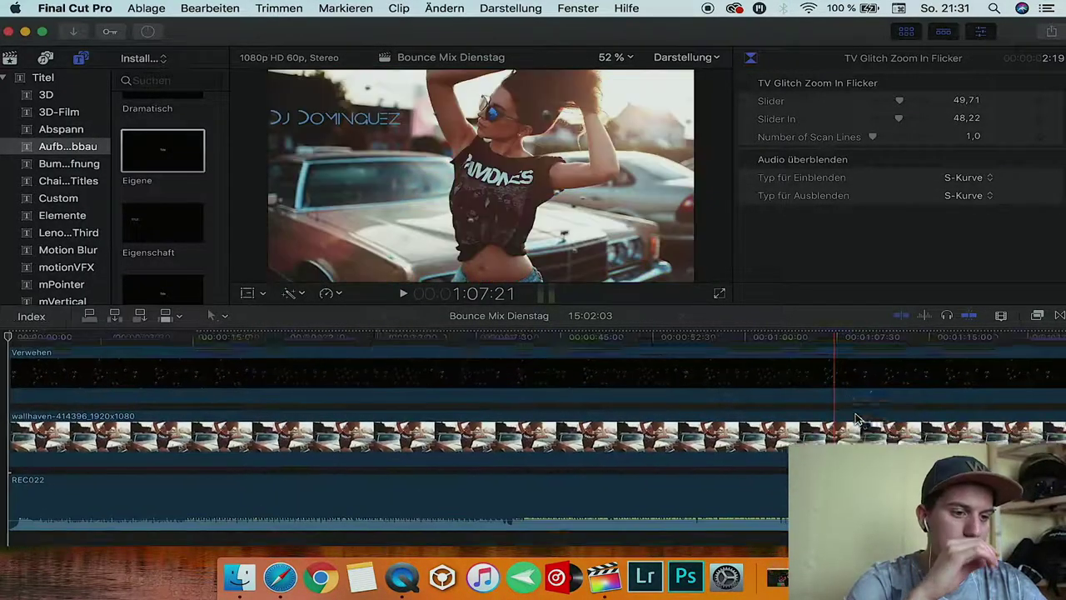